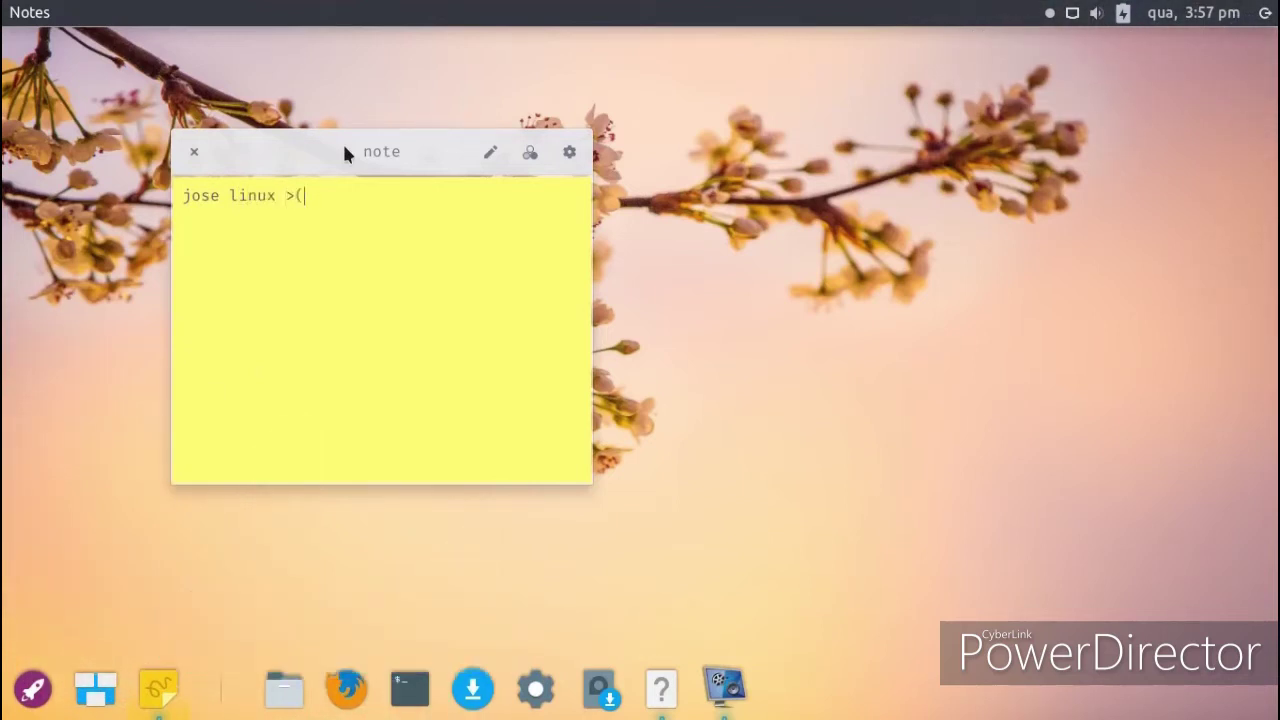
Step: Replace the last character of the note's text with an asterisk and close the note
key(BackSpace)
text(*)
click(580, 155)
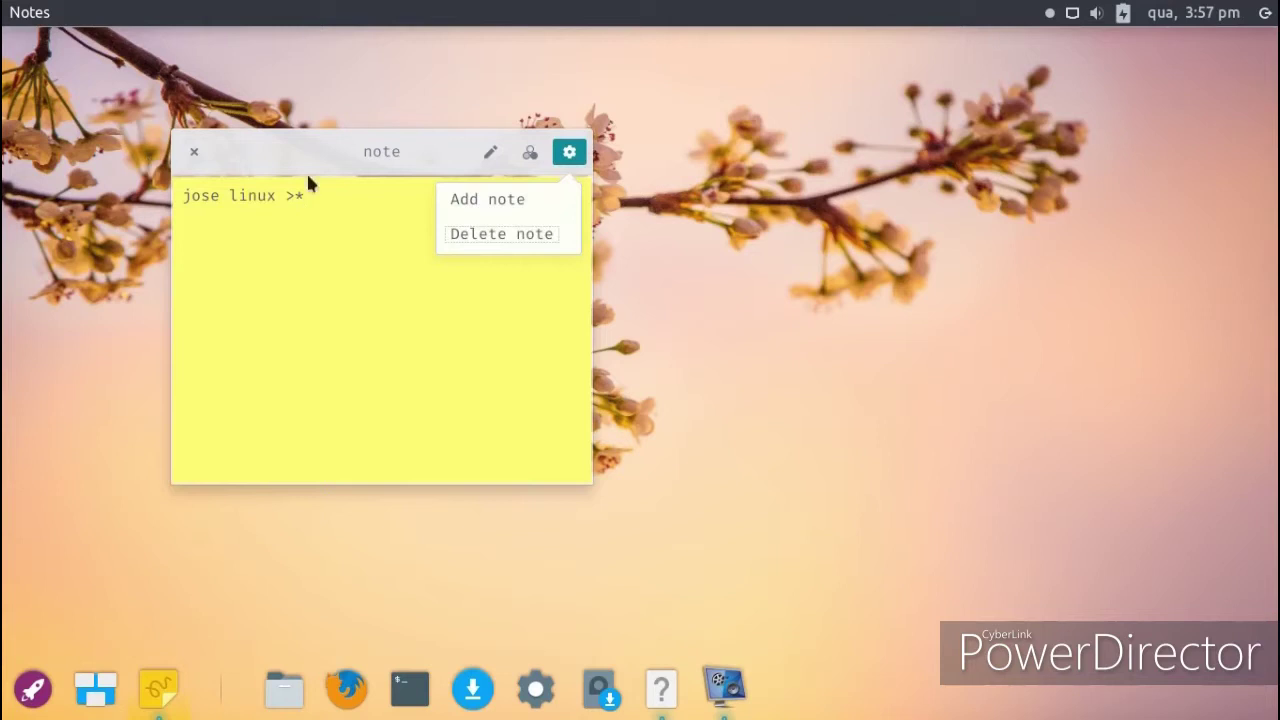
click(414, 237)
click(197, 155)
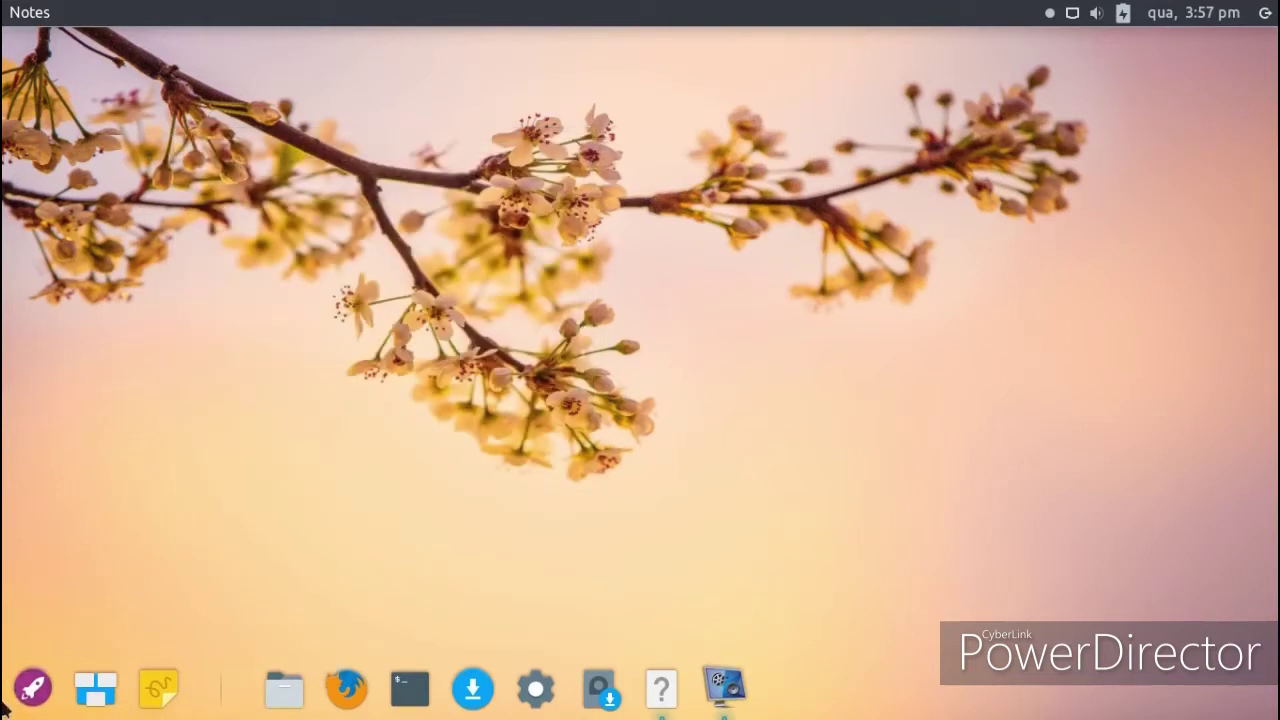
Step: Bring up the Welcome window from the multitasking view and proceed to its getting-started options
click(98, 692)
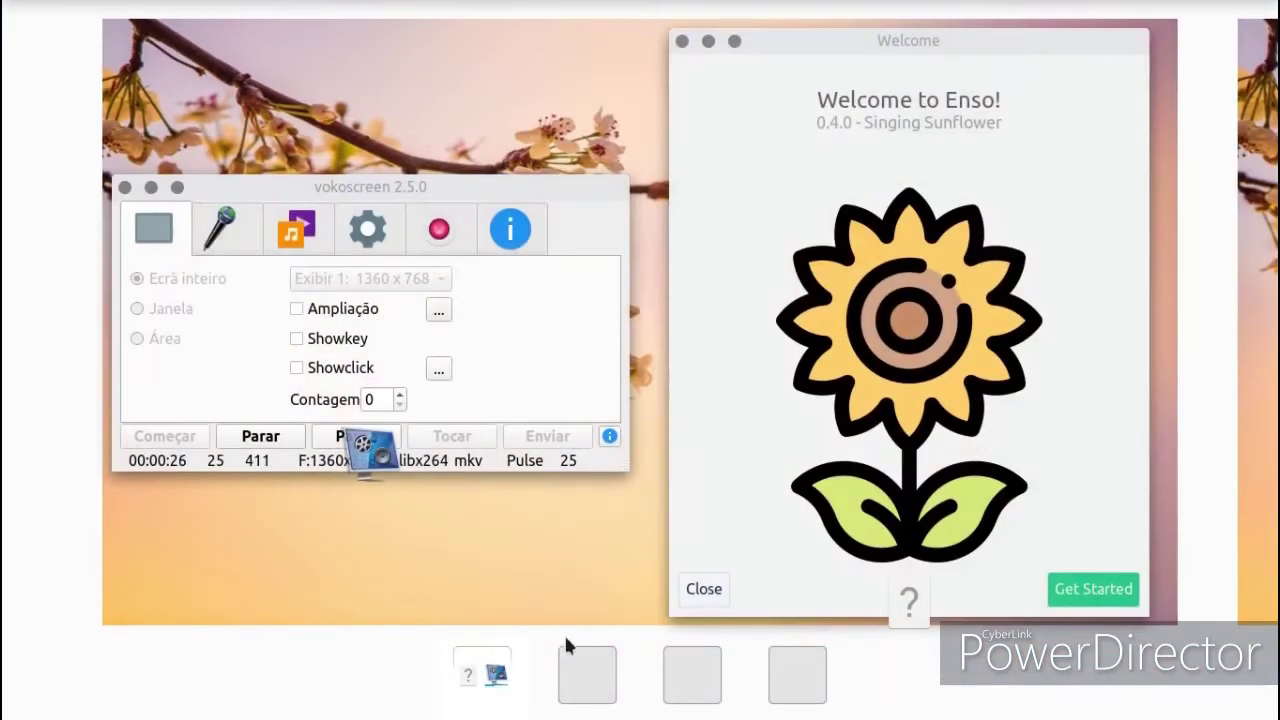
click(812, 155)
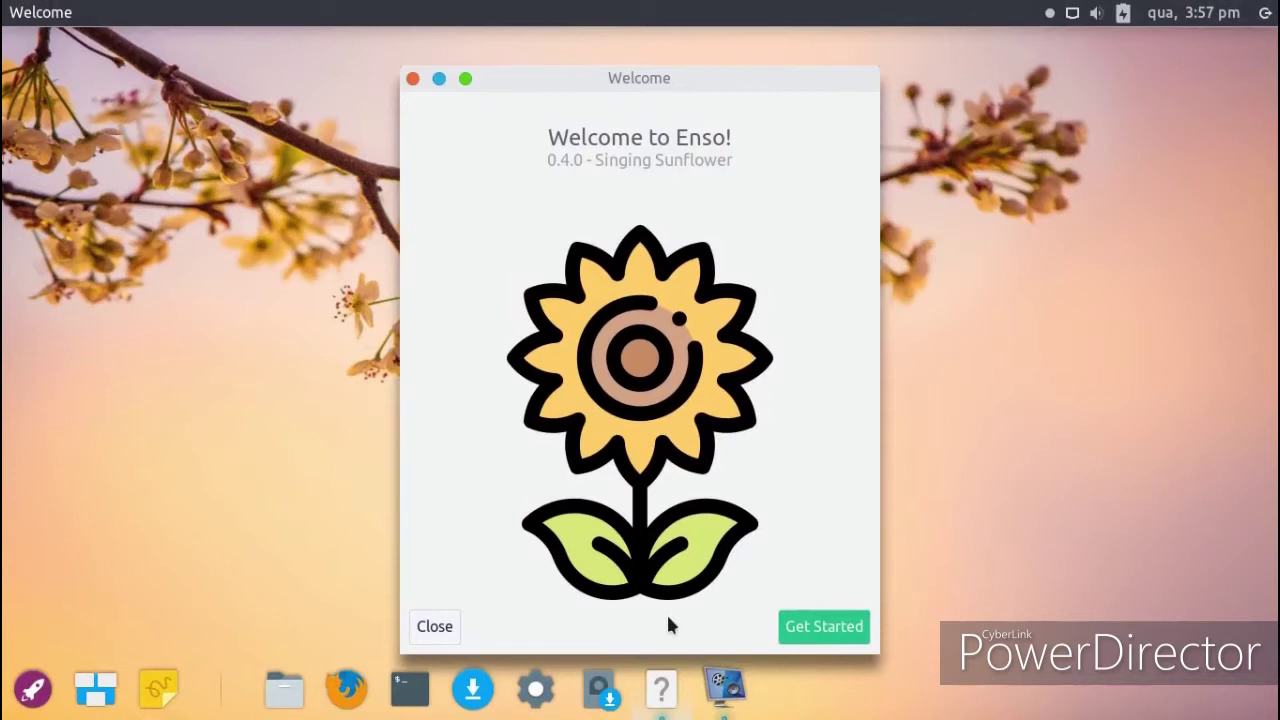
click(845, 630)
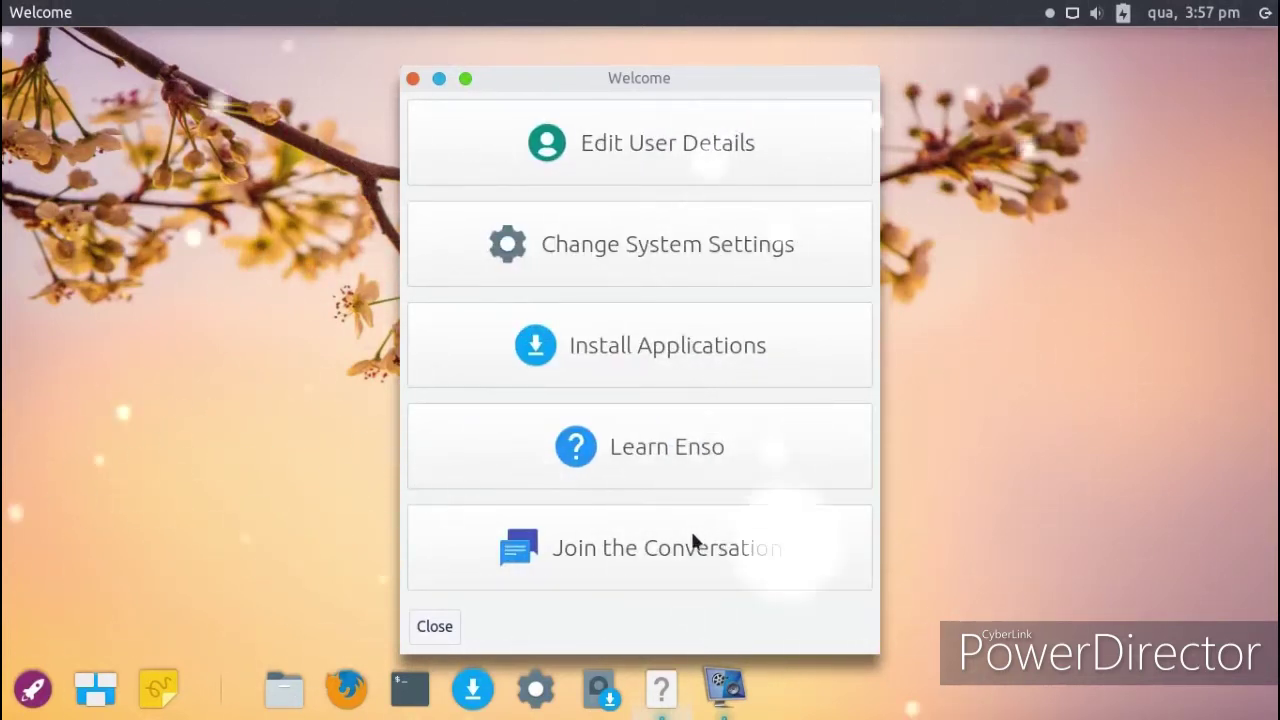
Step: Open AppHive through the Install Applications option and look through its application categories
click(660, 355)
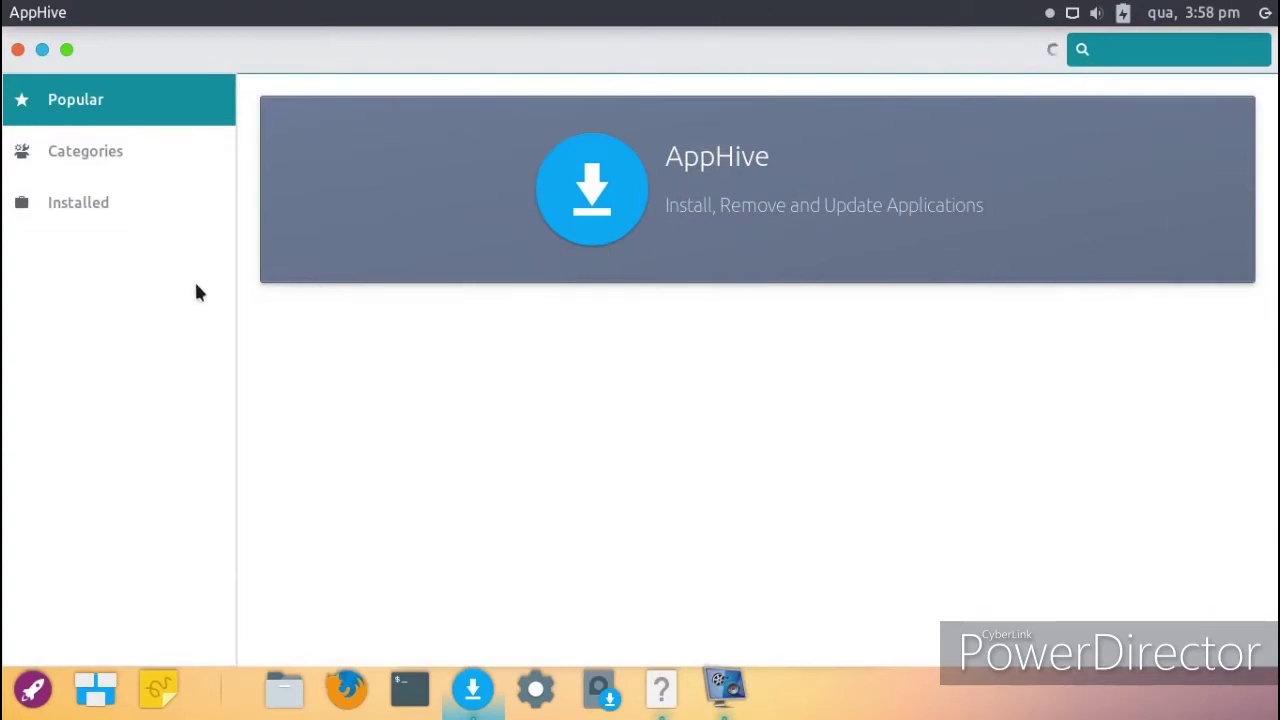
click(55, 158)
click(80, 160)
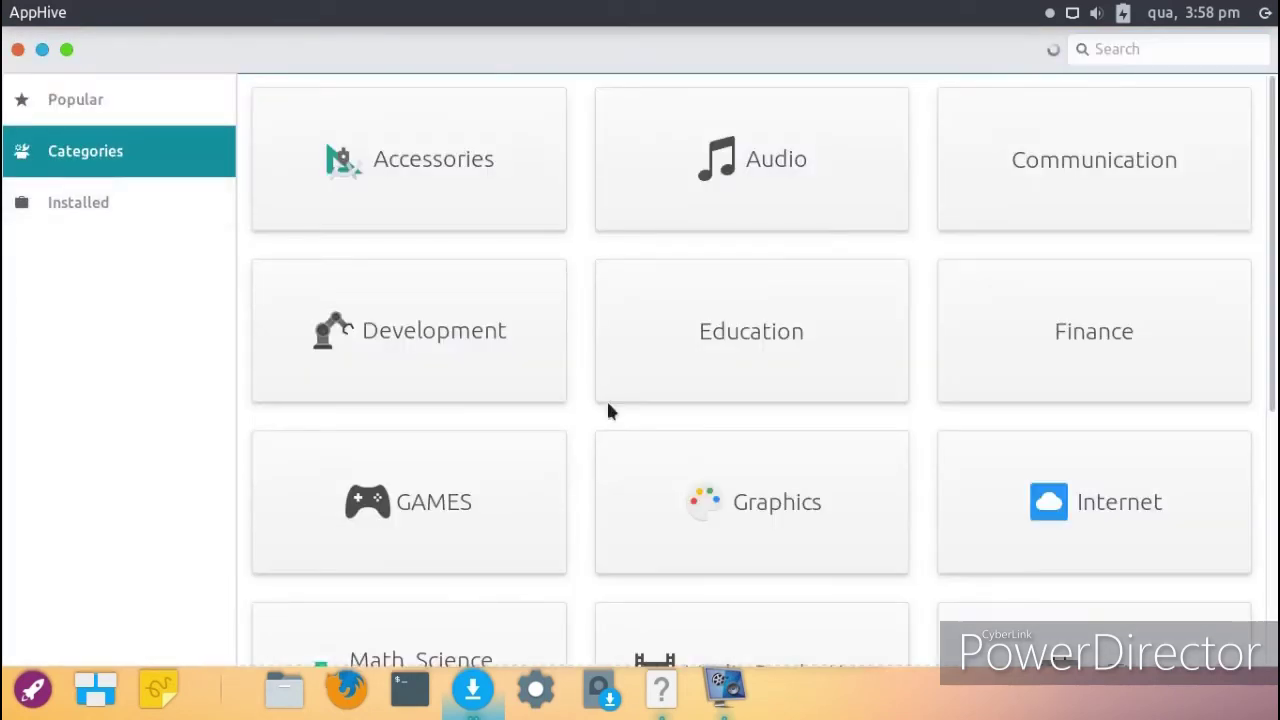
scroll(1266, 300, down, 5)
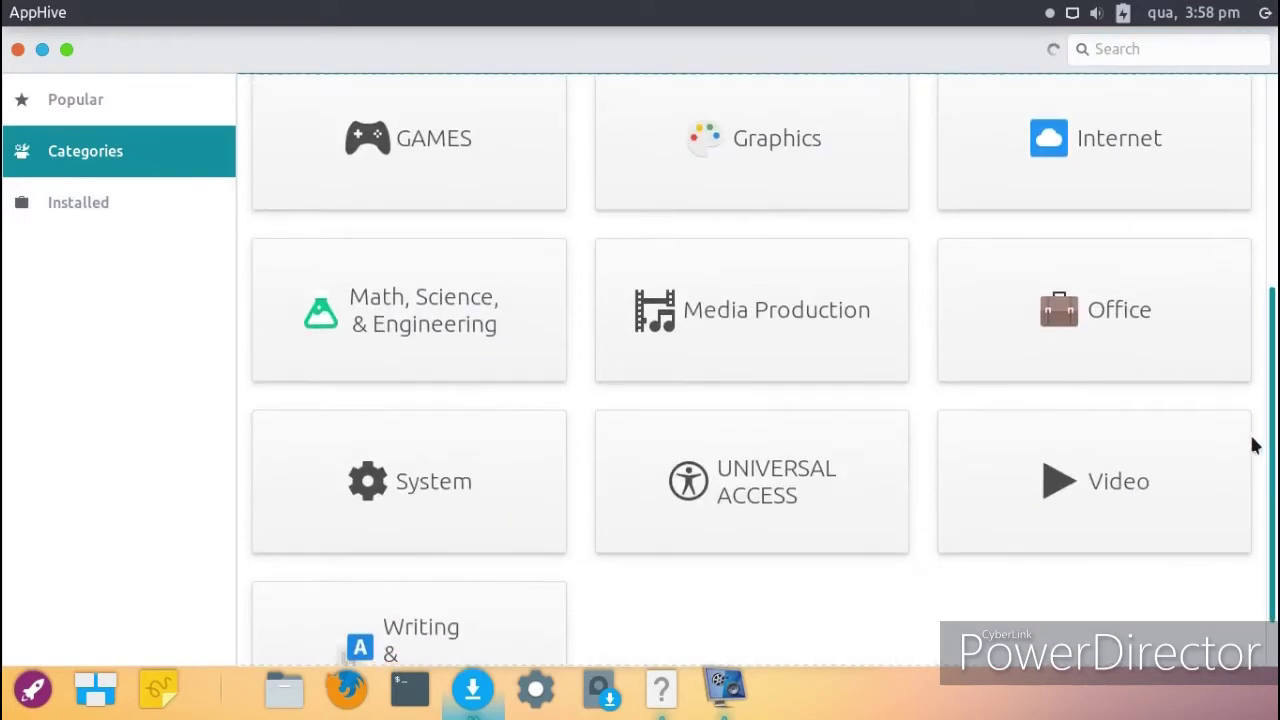
Step: Browse the popular applications in AppHive and close it
click(36, 205)
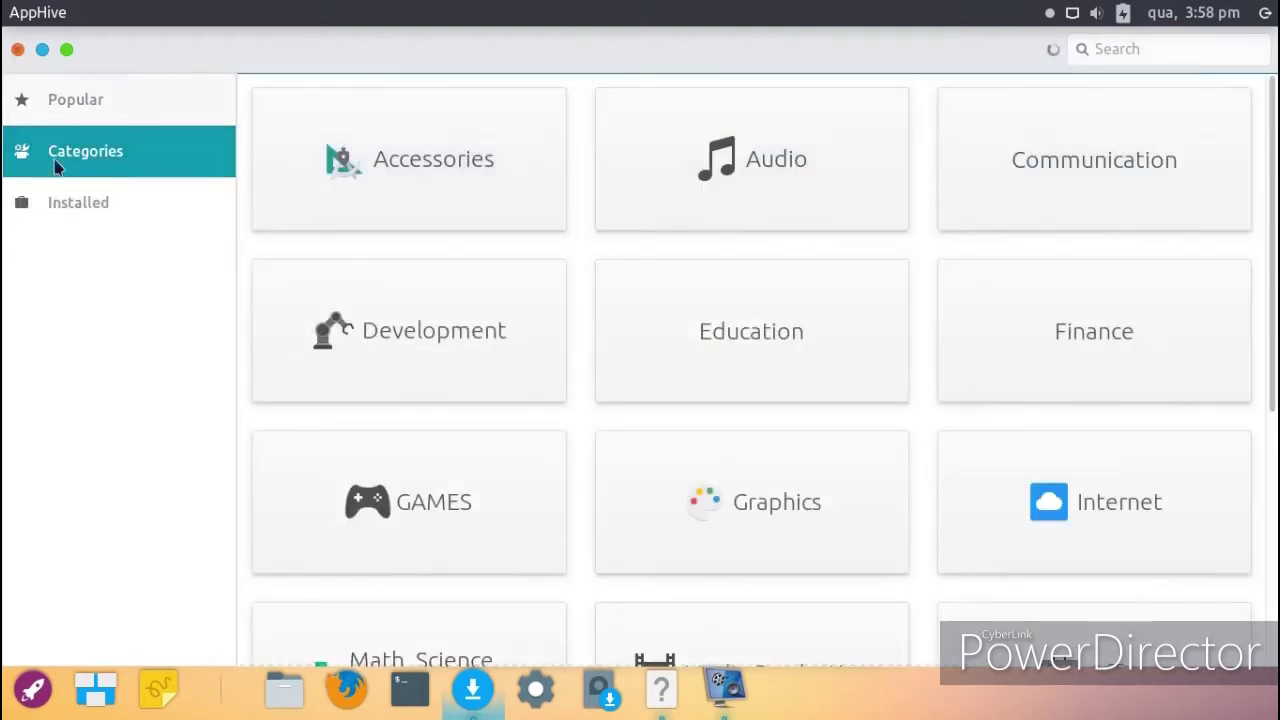
click(60, 106)
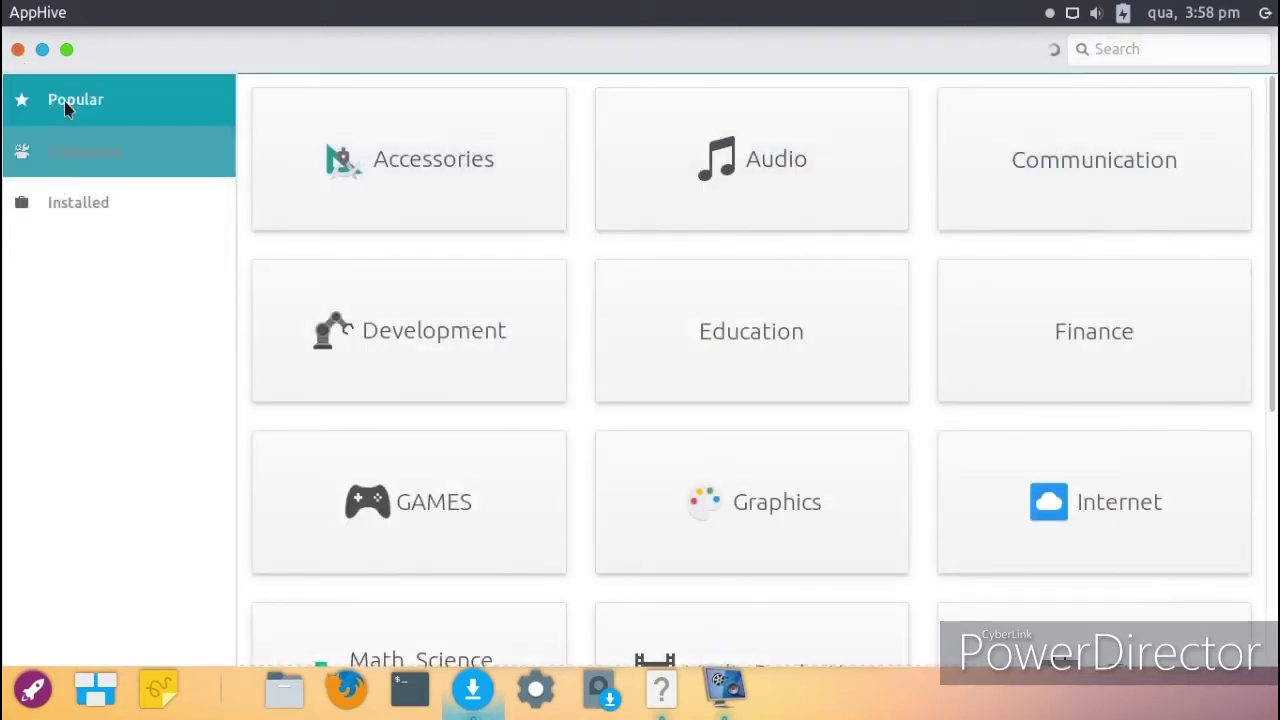
scroll(1276, 205, down, 2)
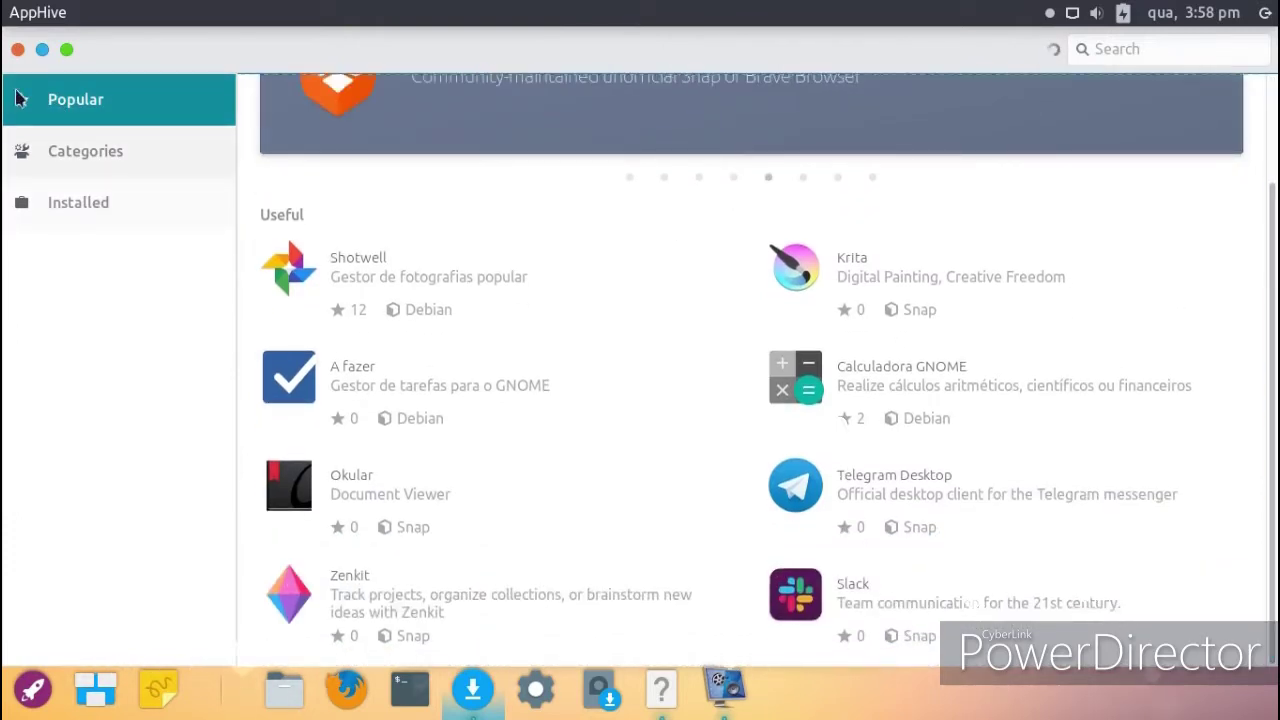
click(18, 49)
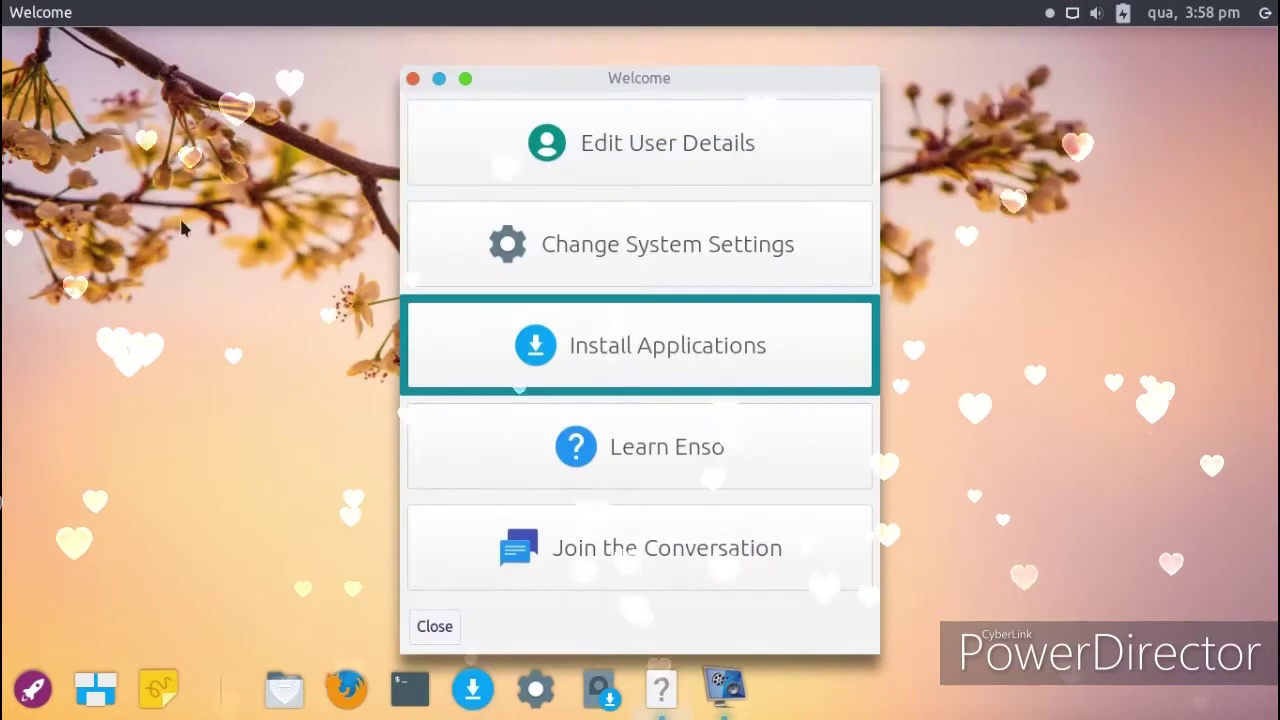
Step: Open the Aparência settings from Change System Settings and set the desktop style to Enso-dark
click(617, 251)
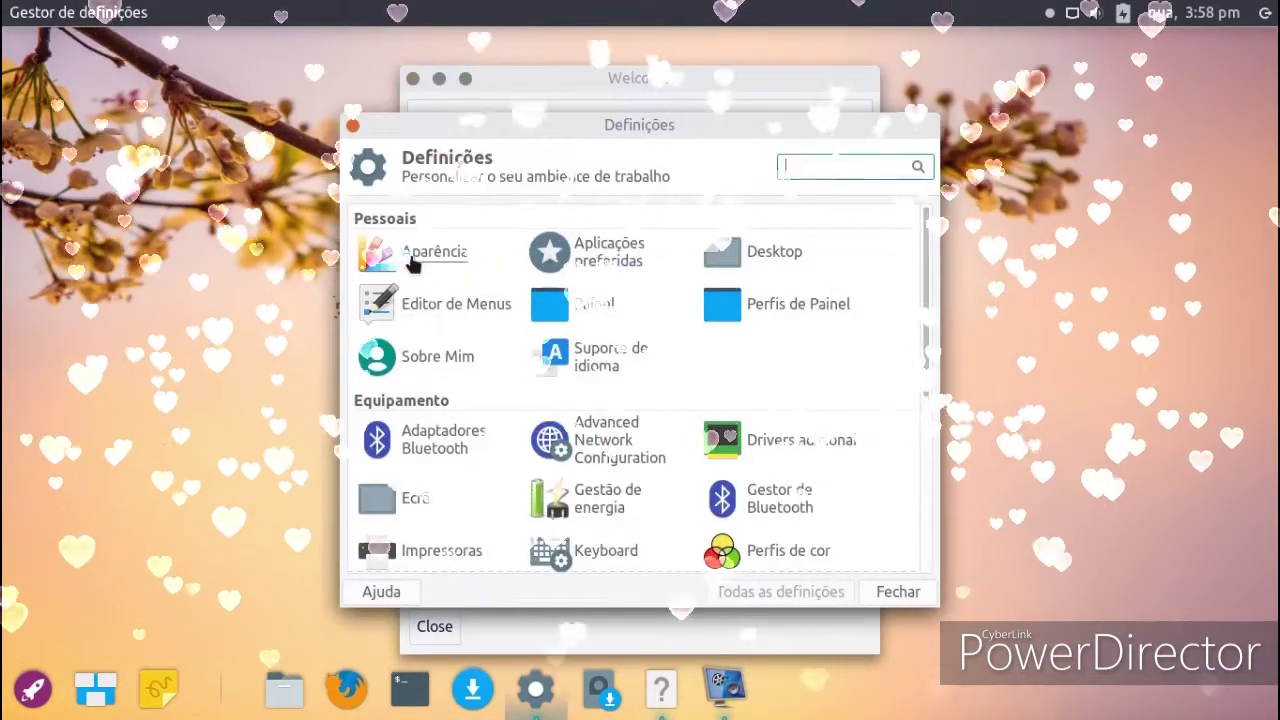
click(415, 258)
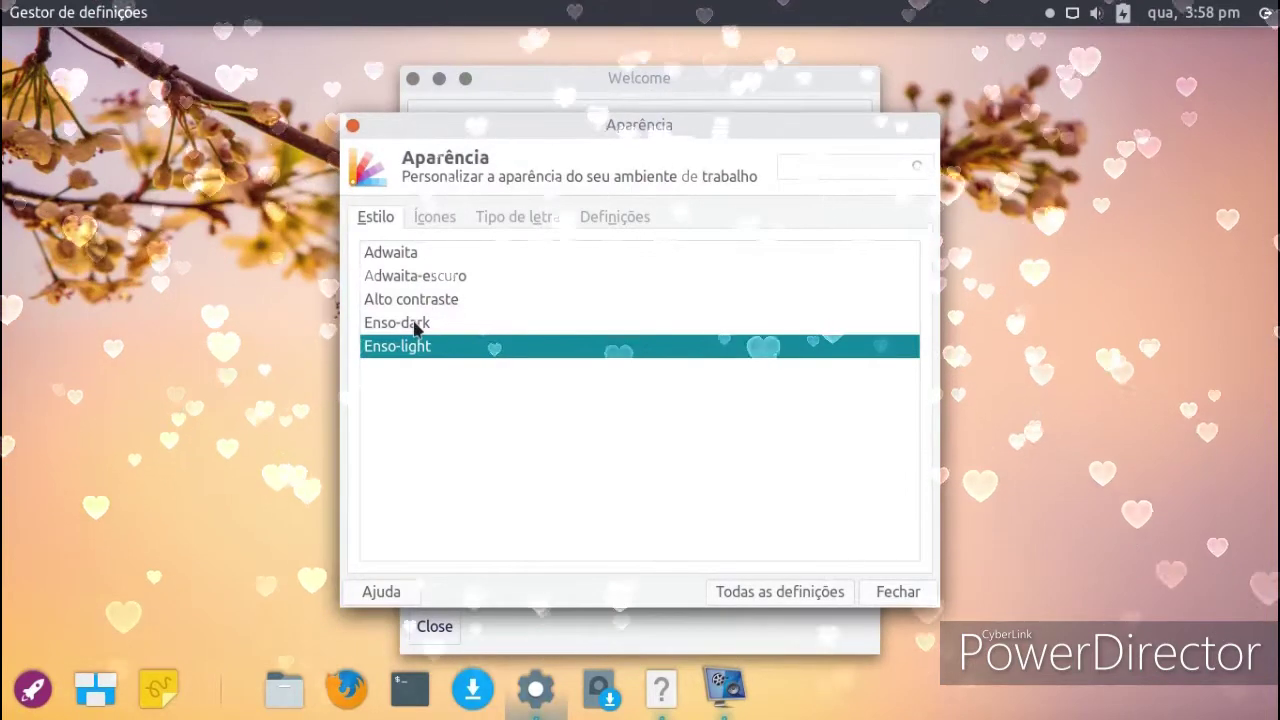
click(416, 325)
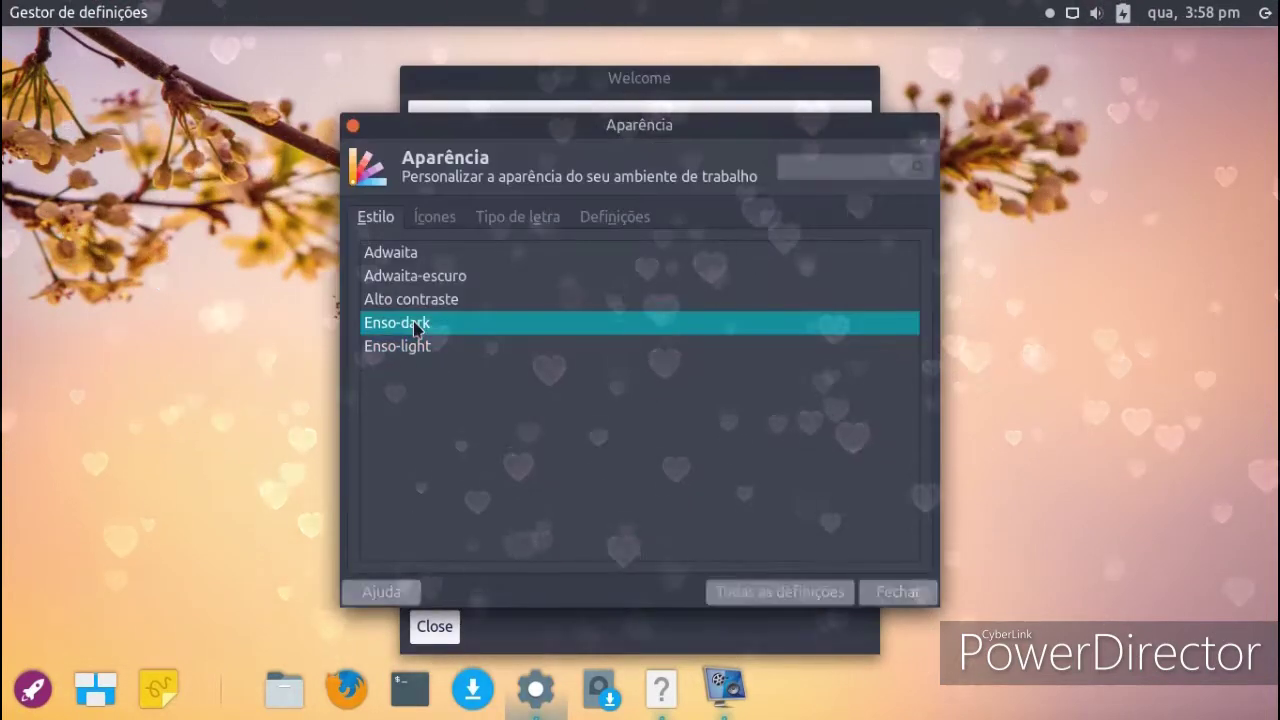
Step: Look over the icon, font and general appearance settings, and close the settings window
click(432, 220)
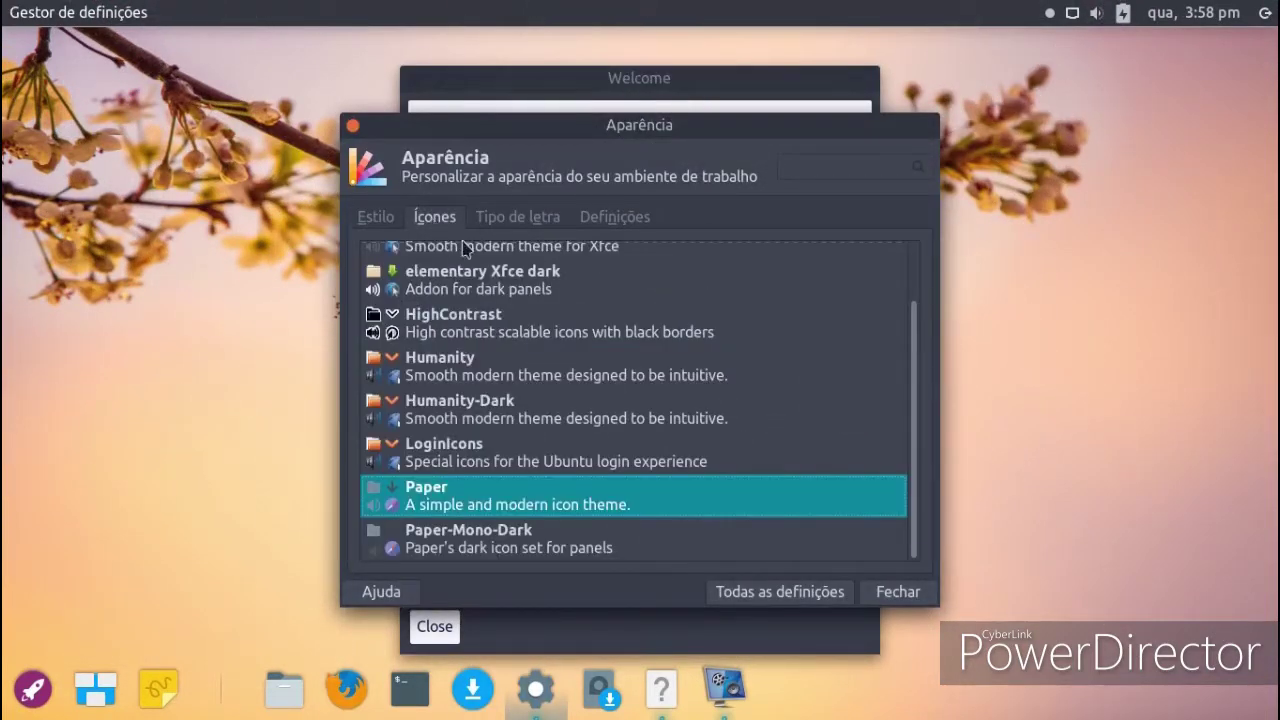
click(503, 222)
click(612, 226)
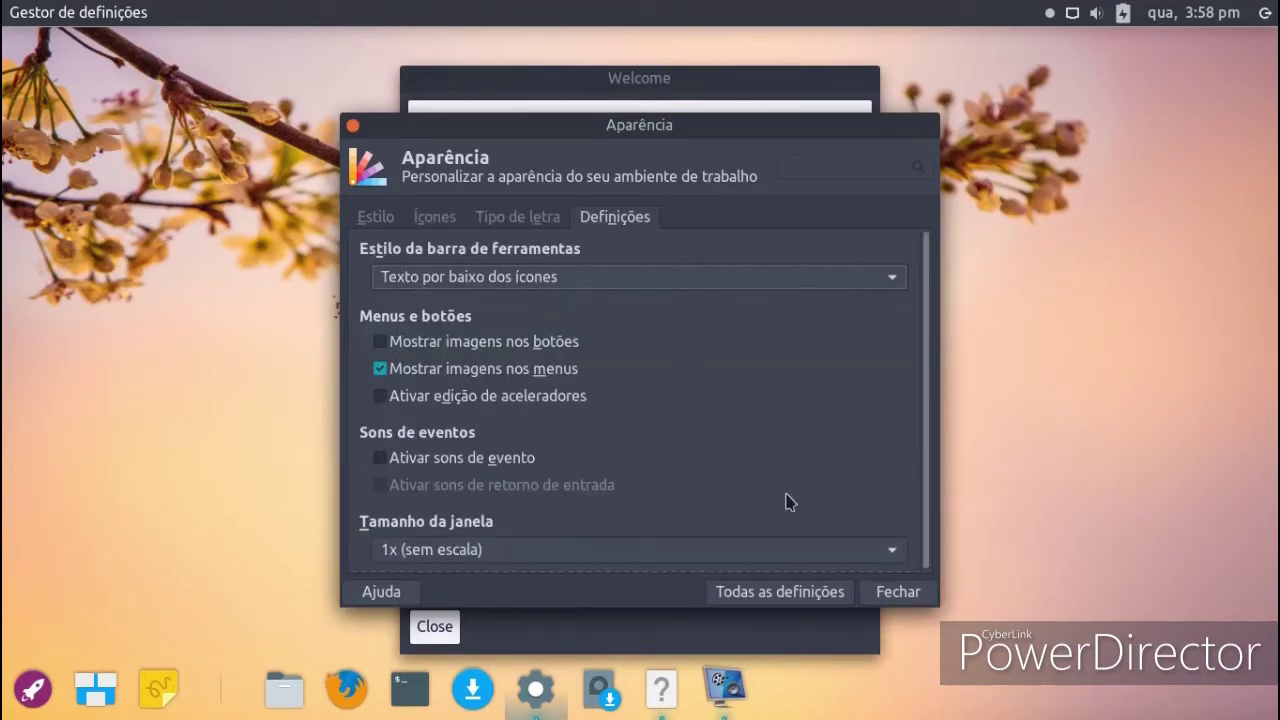
click(897, 598)
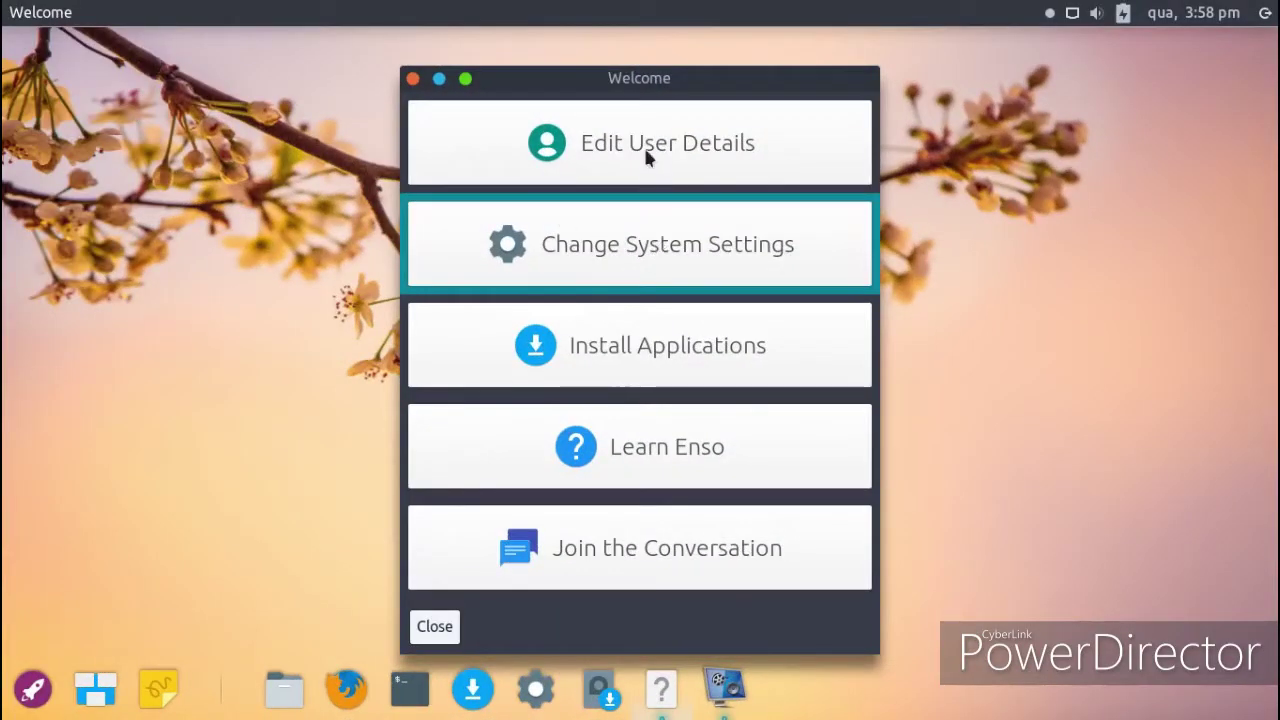
Step: View the Enso community chat through Join the Conversation, and close Firefox with all its tabs
click(604, 541)
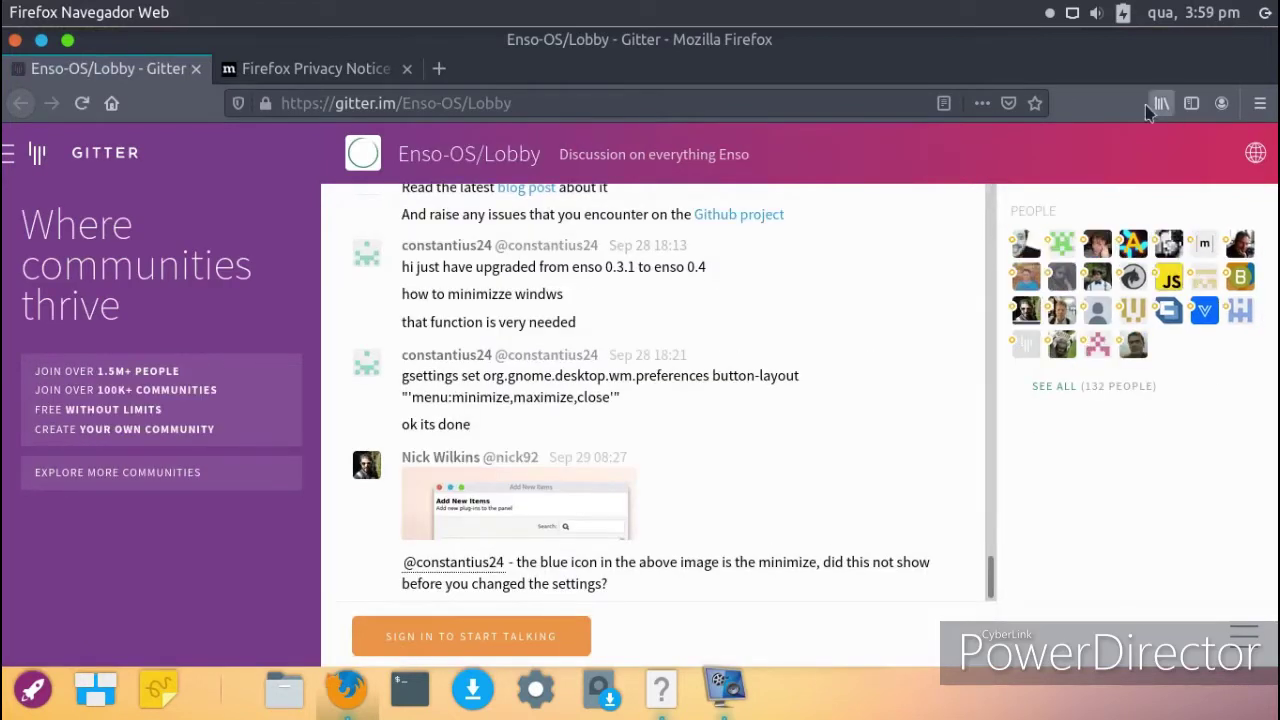
click(14, 41)
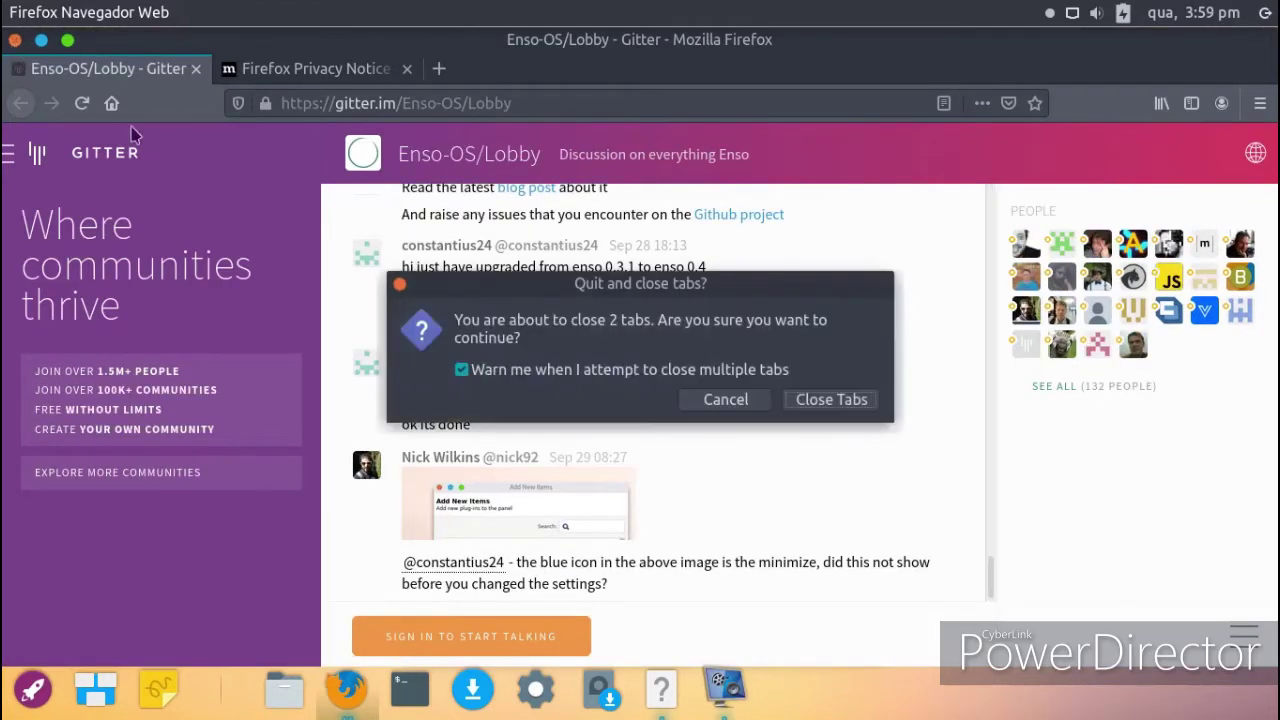
click(831, 399)
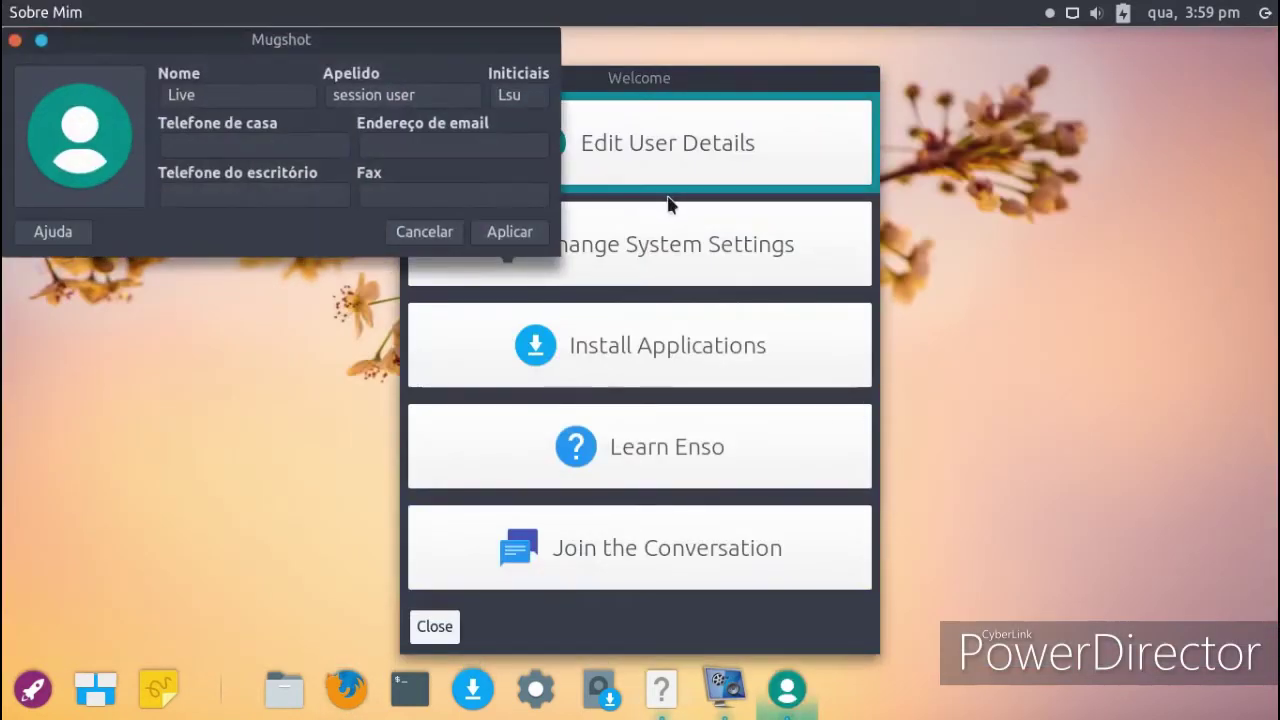
Step: Cancel the user details form without applying changes and close the Welcome window
click(441, 232)
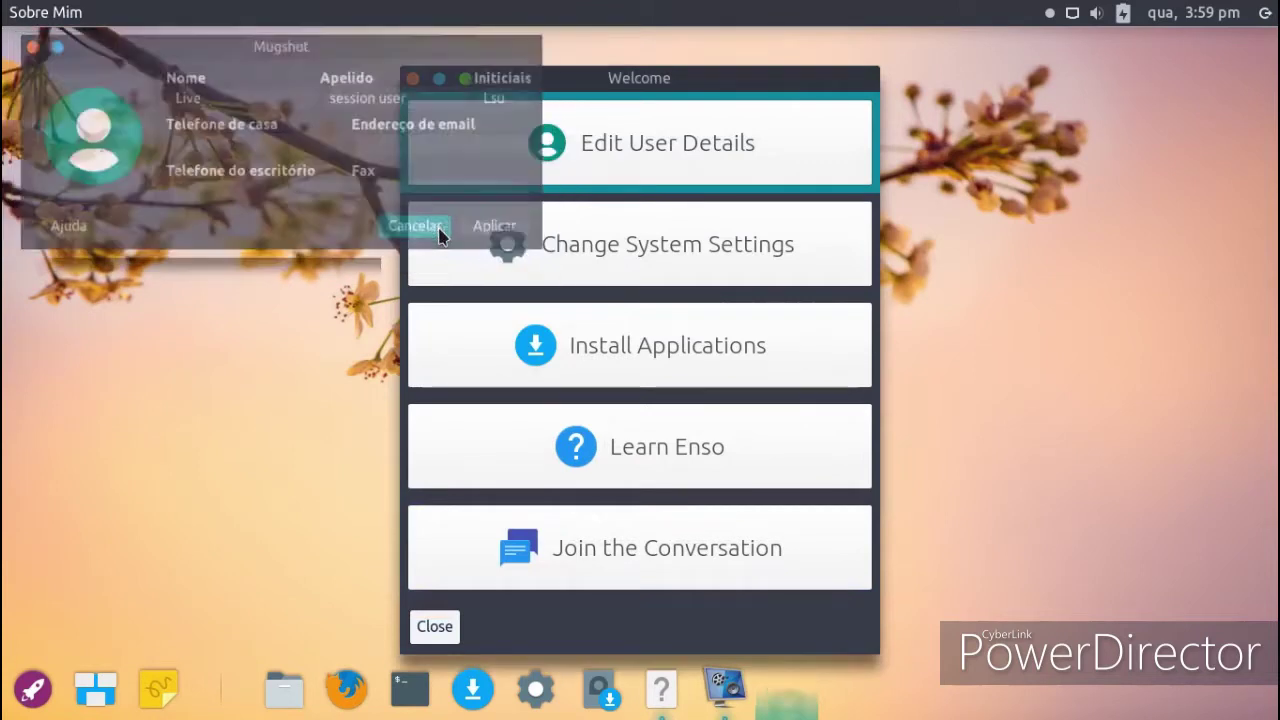
click(413, 79)
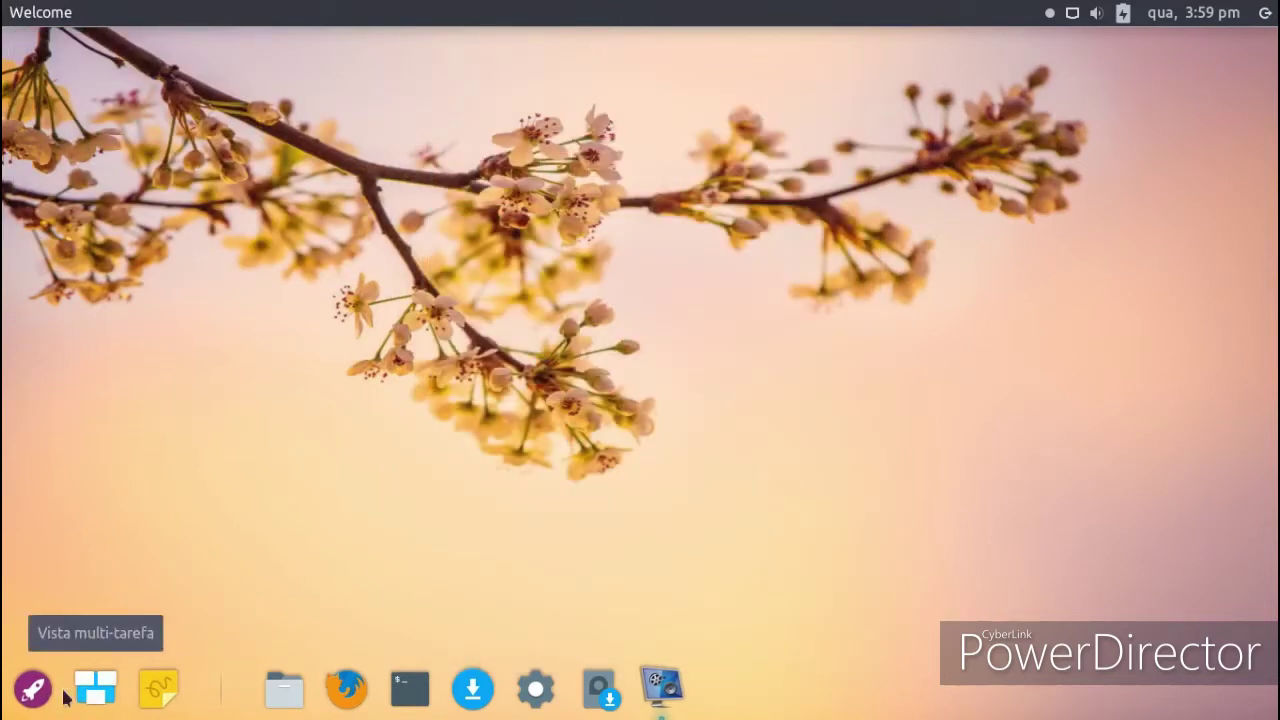
Step: Open the application launcher and look through the Produtividade and Preferences categories
click(33, 692)
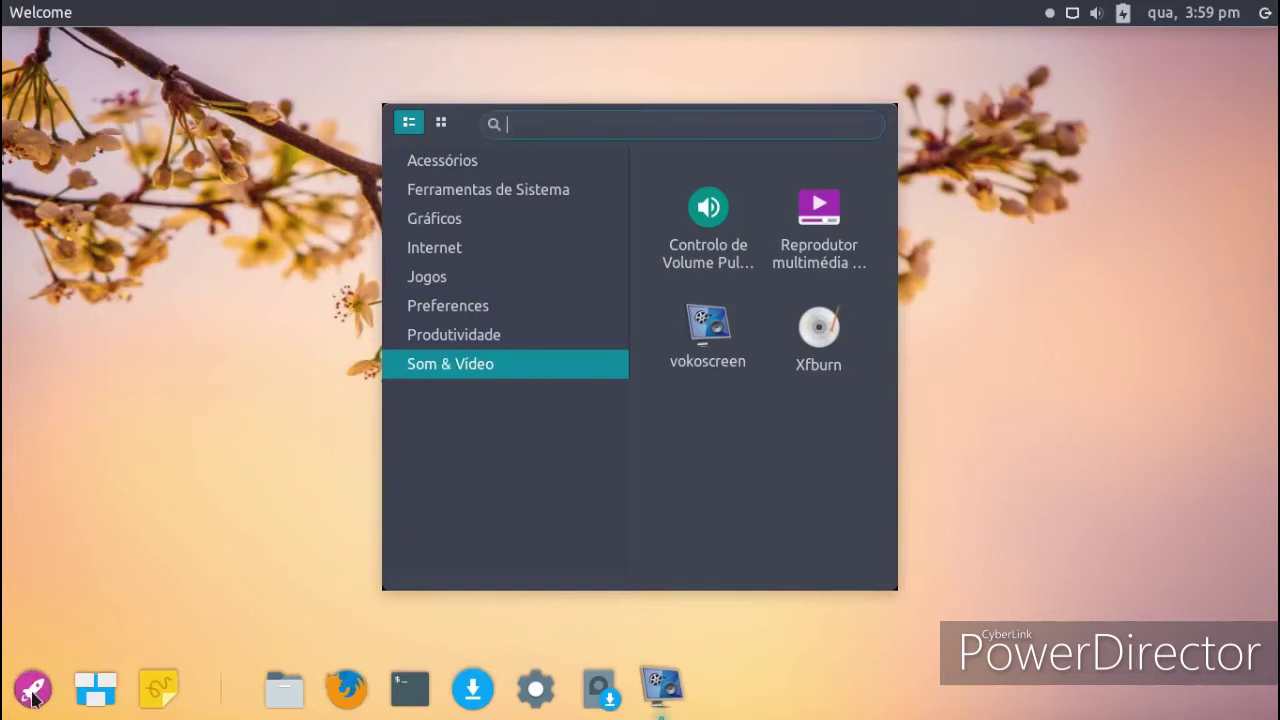
click(437, 342)
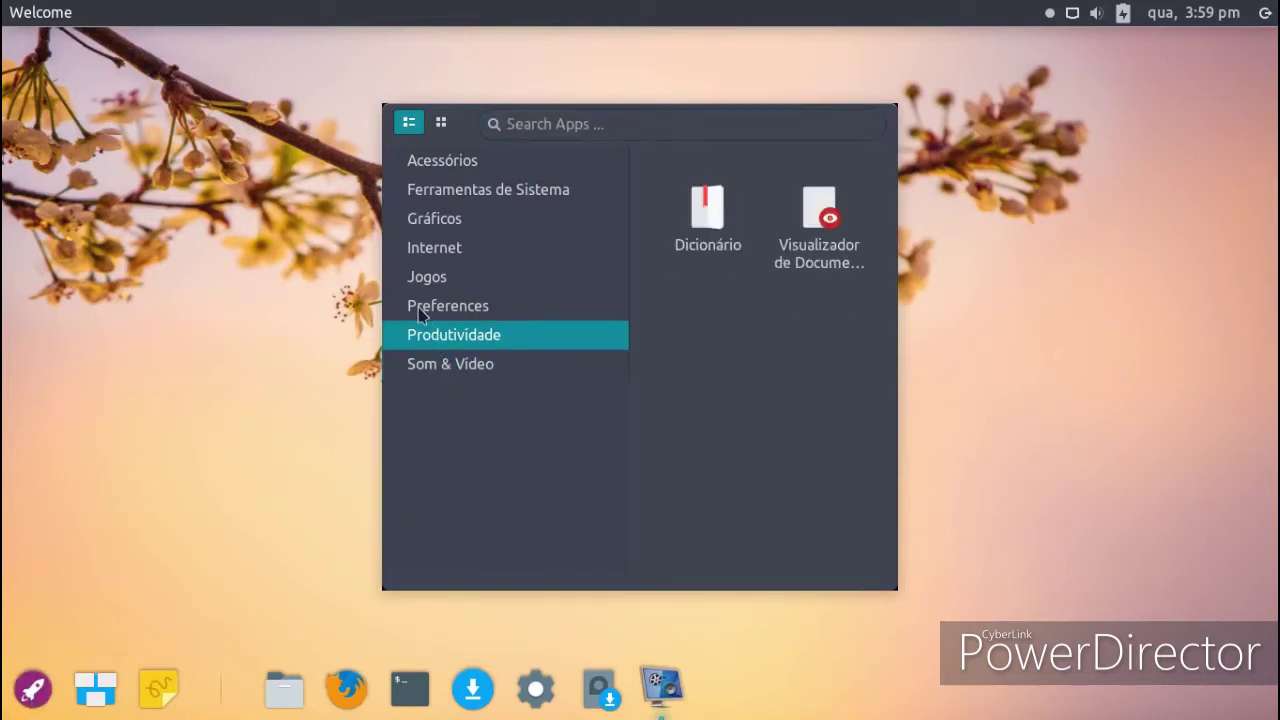
click(421, 314)
scroll(757, 335, down, 2)
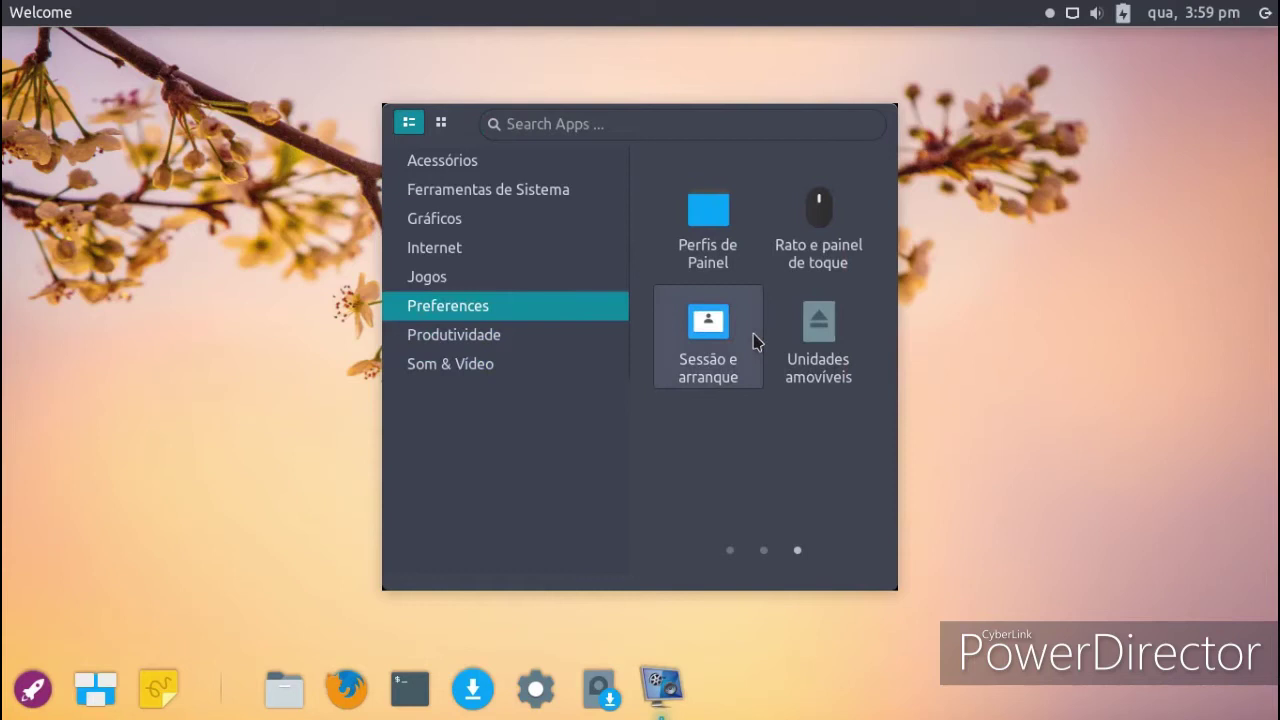
Step: Open Colecção Quebra-cabeças SGT from the Jogos category and look through its list of games
click(449, 281)
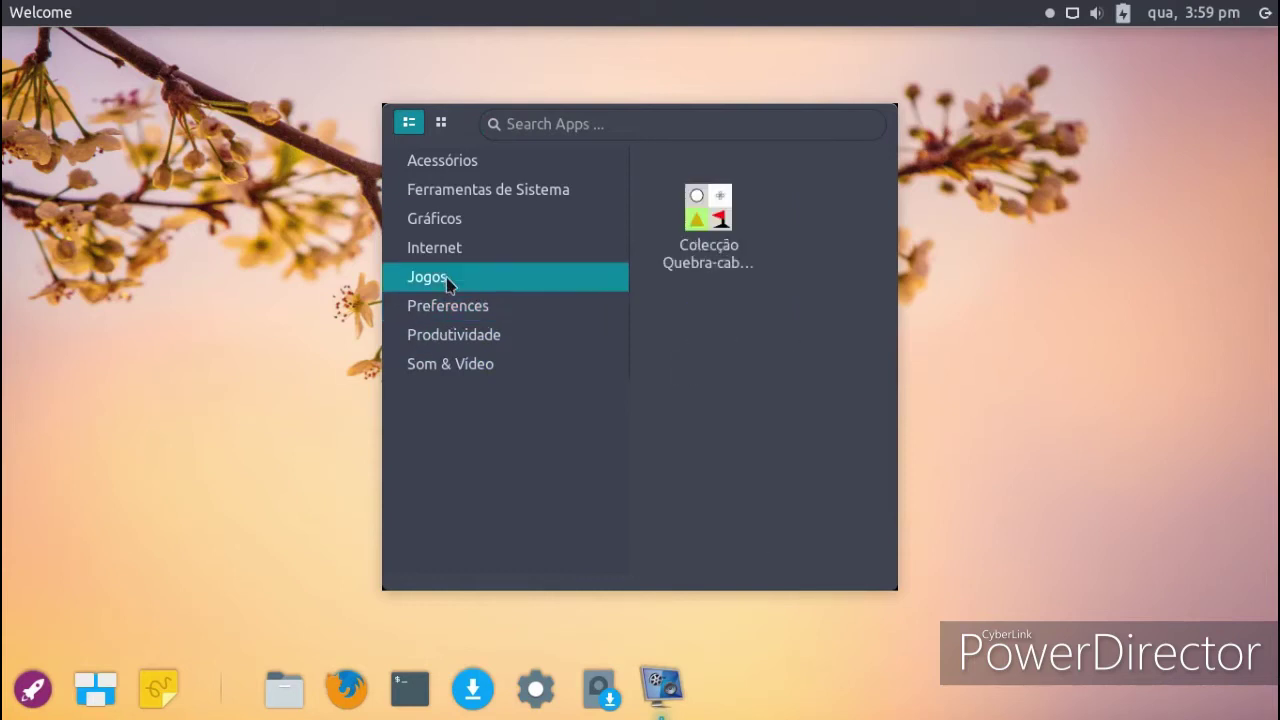
click(676, 234)
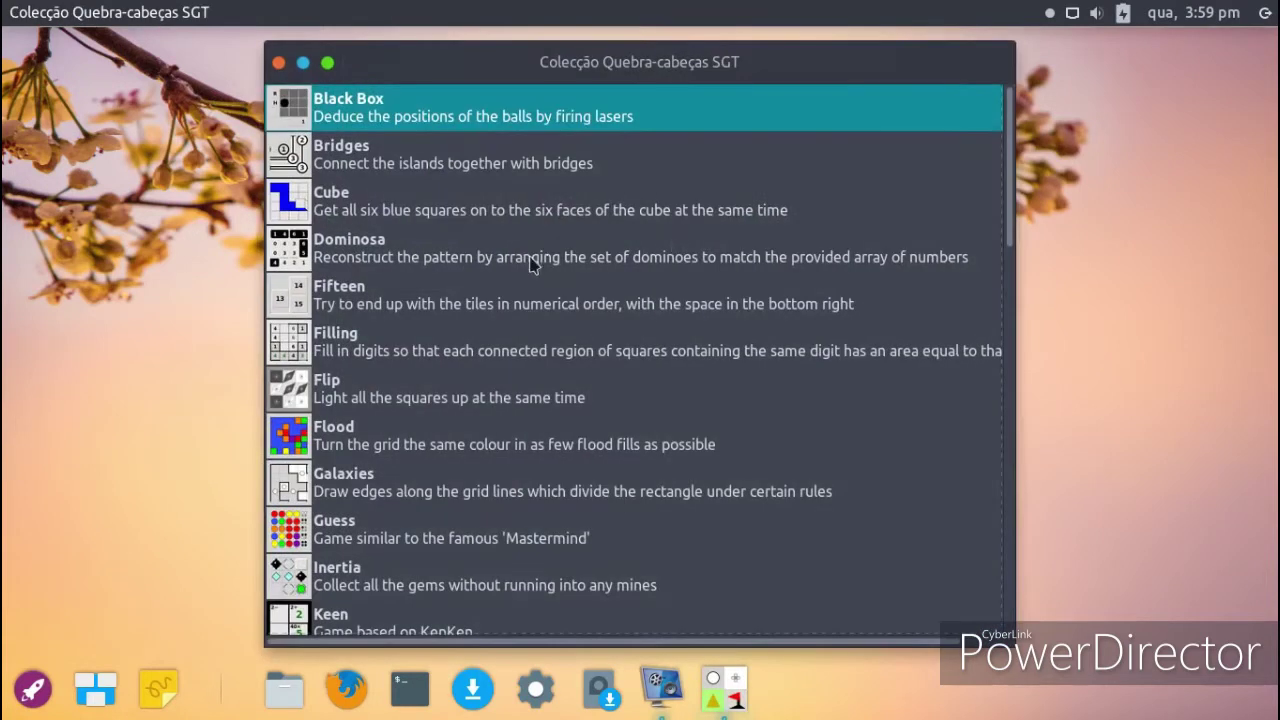
scroll(530, 258, down, 6)
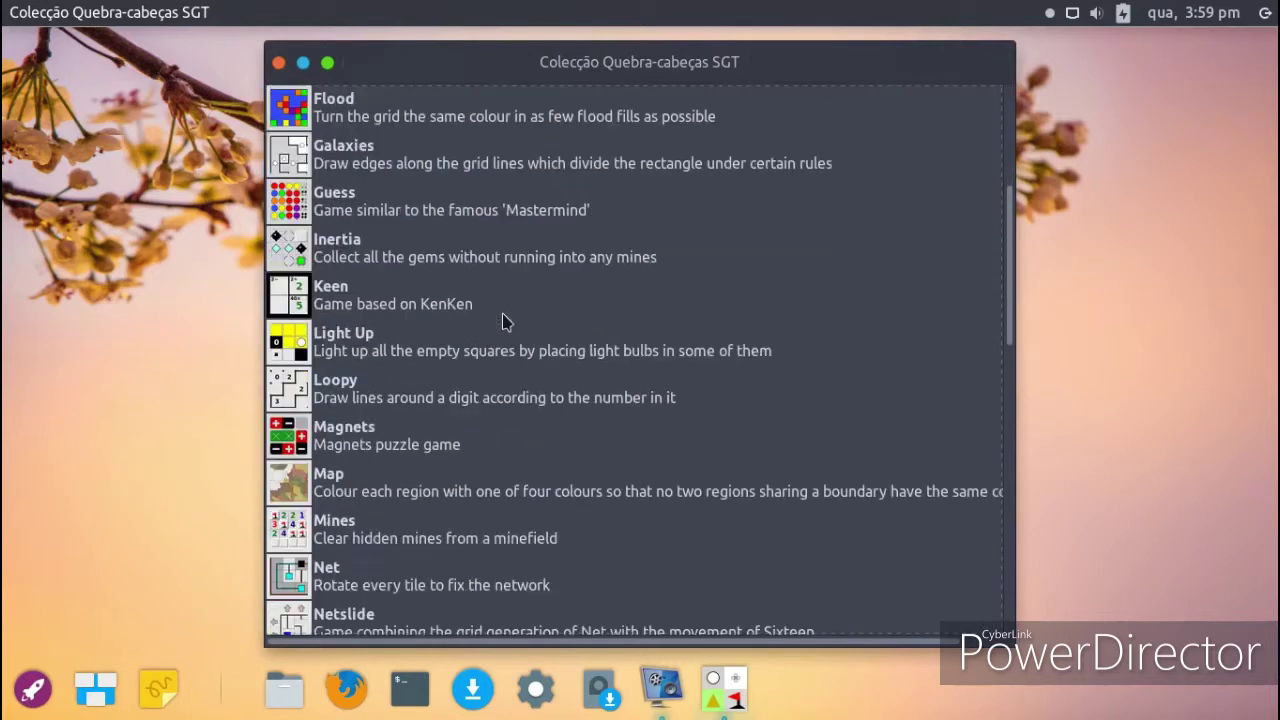
Step: Open the Mines puzzle, reposition its window on the desktop and close it
click(292, 452)
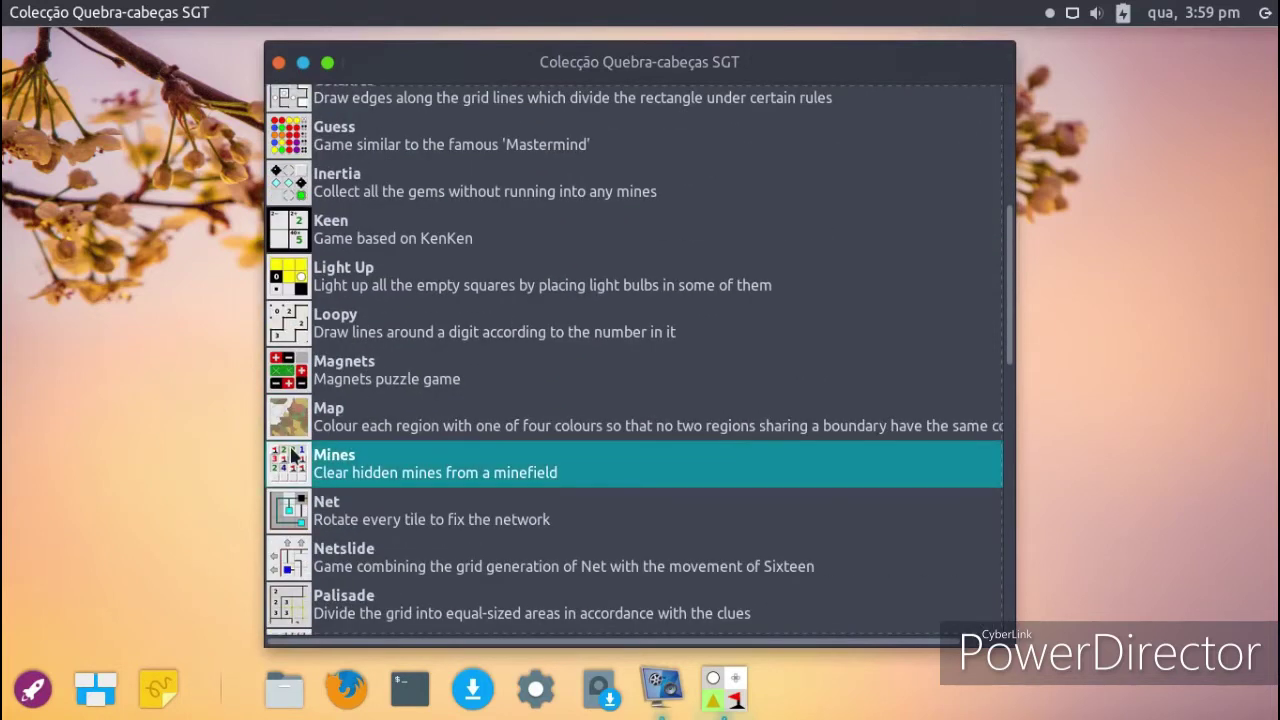
click(345, 456)
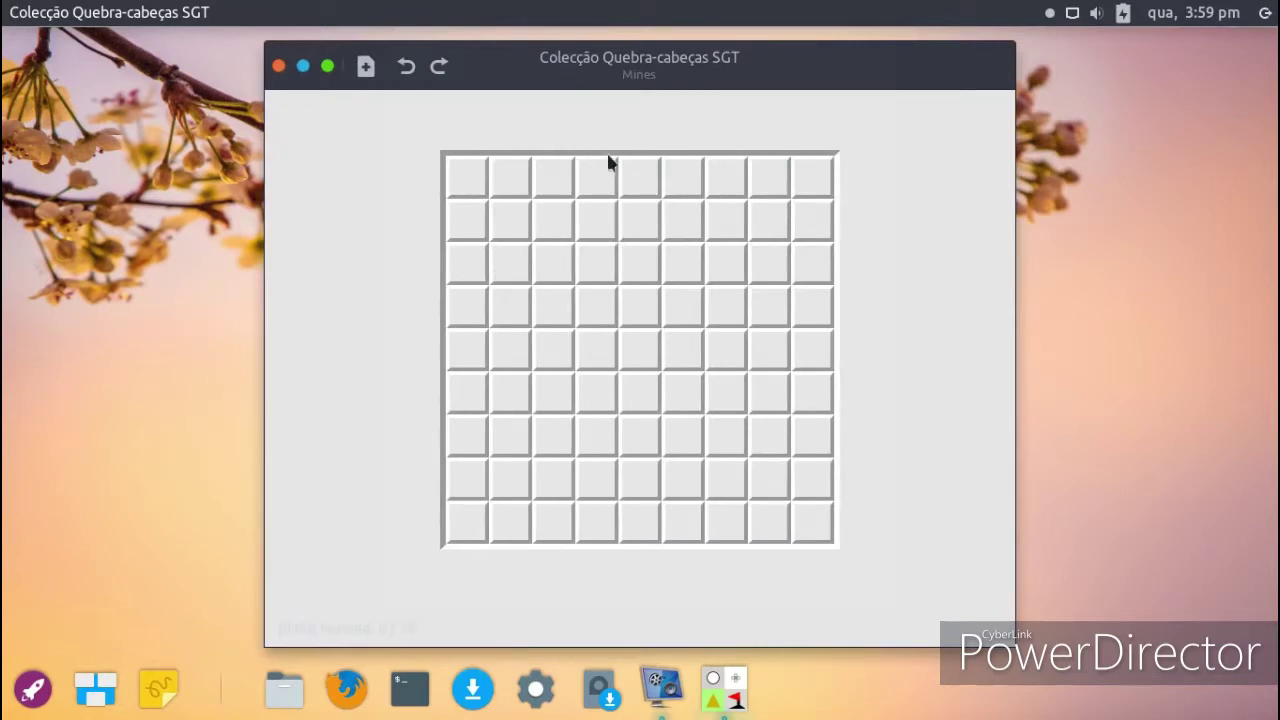
drag(757, 64, 681, 82)
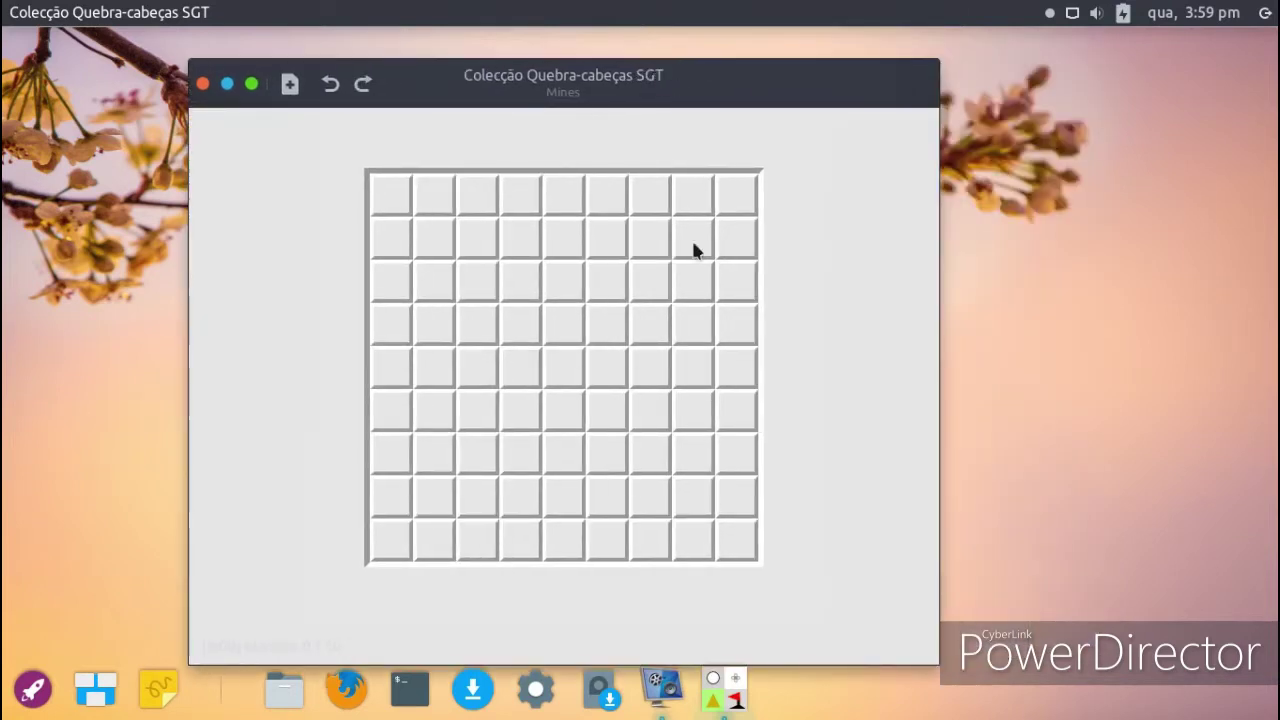
click(202, 84)
Step: Open the Aparência settings from the Preferences category of the application launcher
click(33, 688)
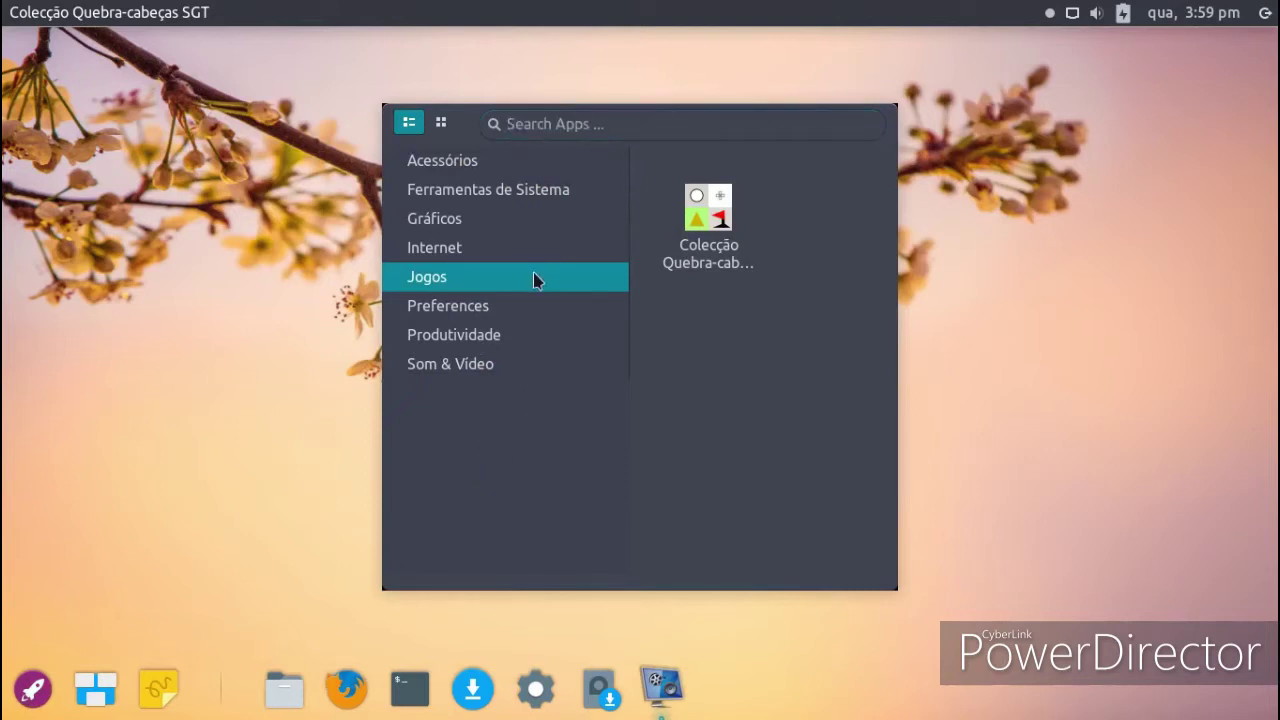
click(487, 313)
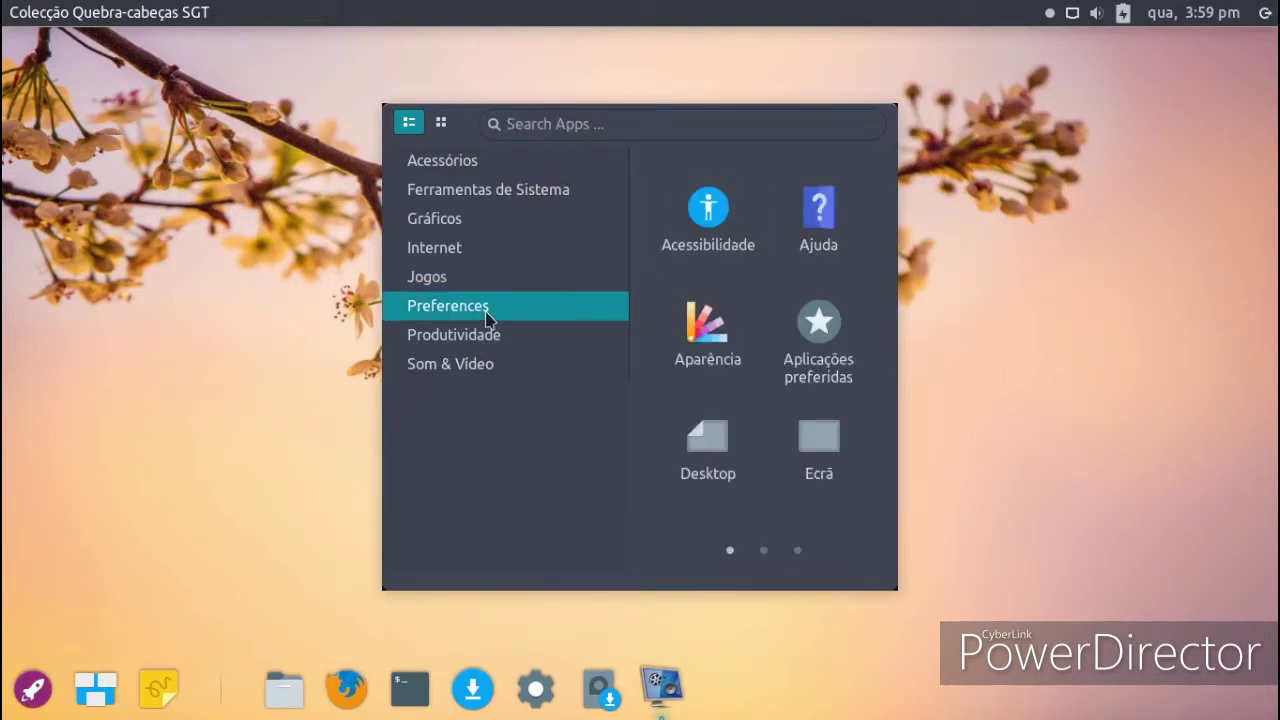
click(757, 338)
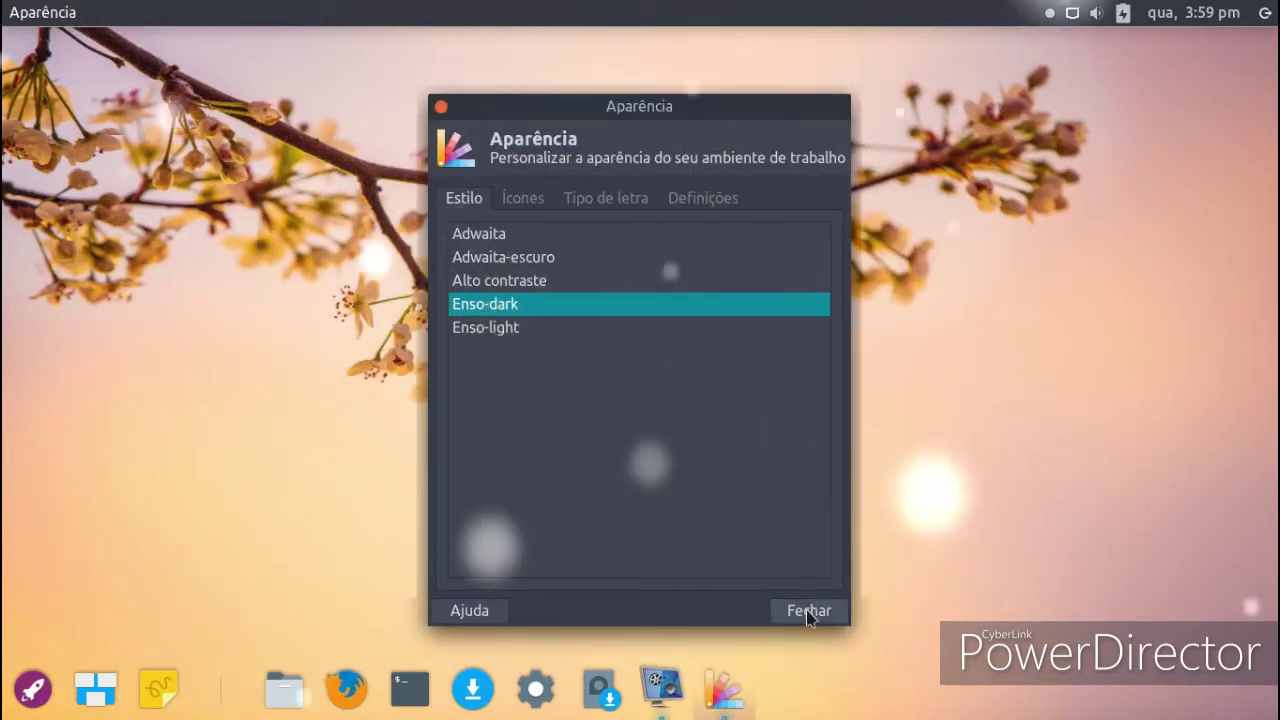
Step: Close the Aparência settings, then view the end-session dialog and cancel it
click(808, 611)
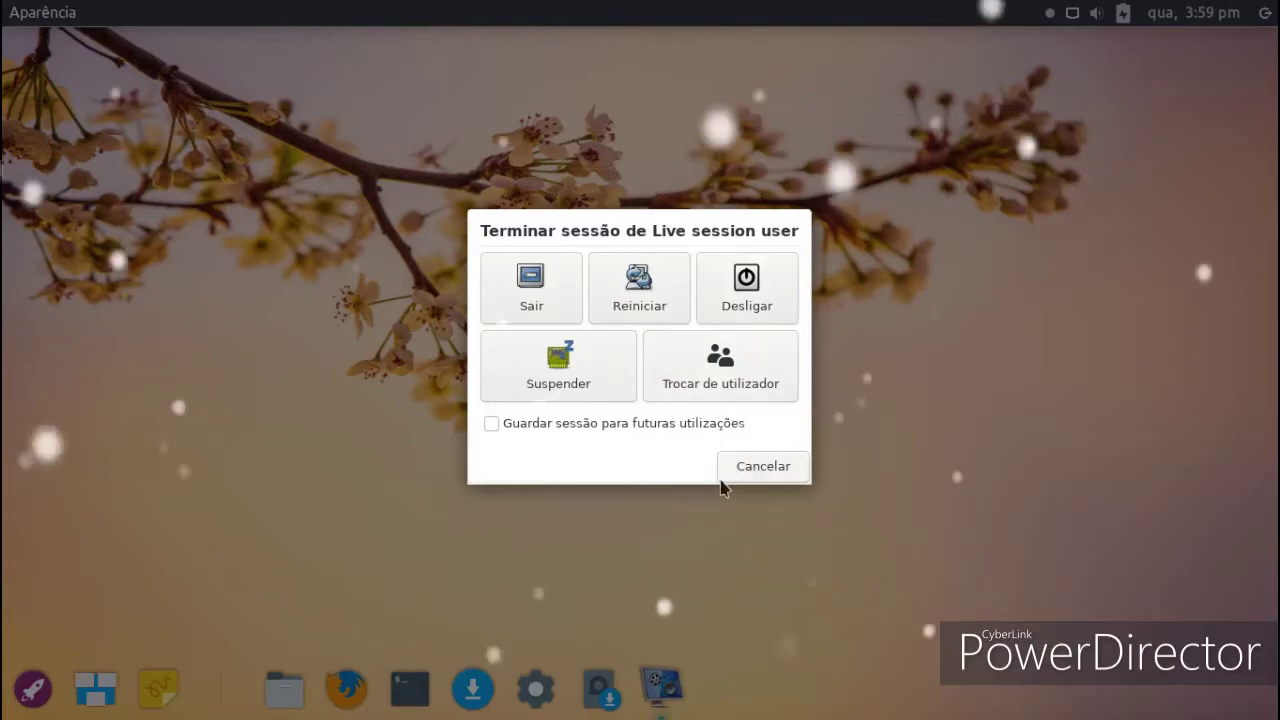
click(722, 480)
Step: Open the desktop background settings and try the snowy mountain wallpaper followed by the sunset coast wallpaper
right_click(558, 222)
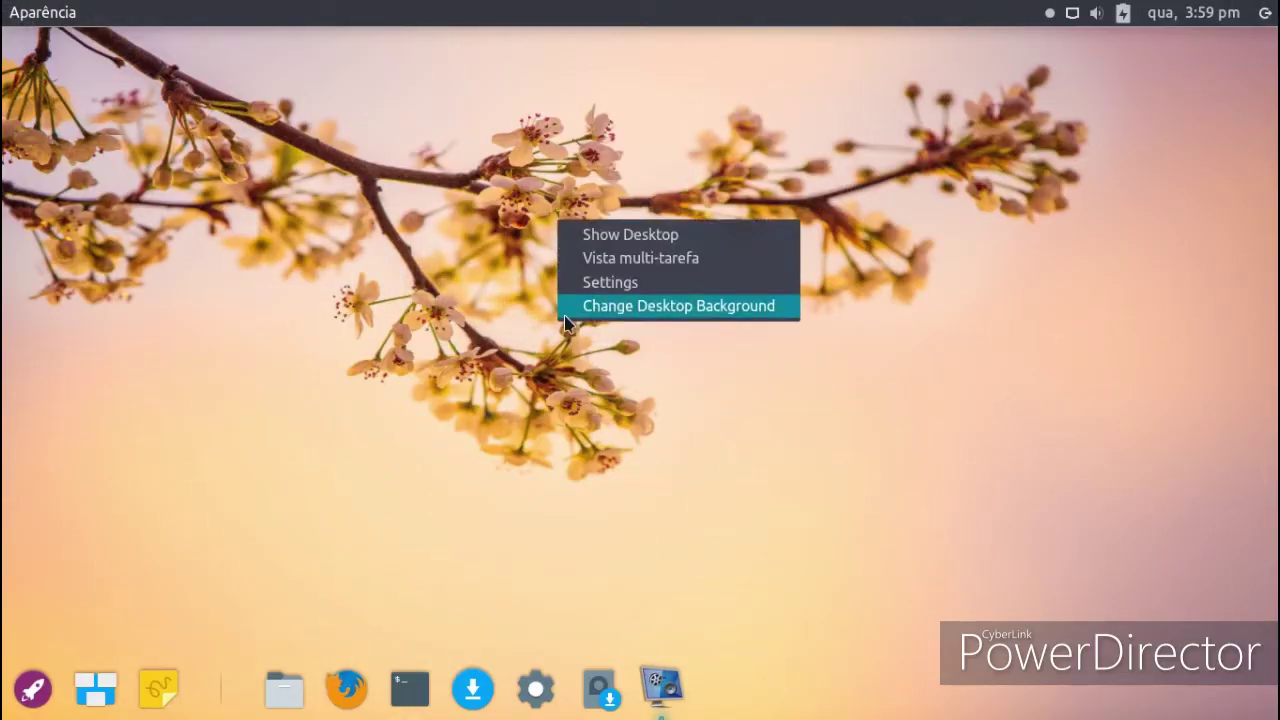
click(564, 314)
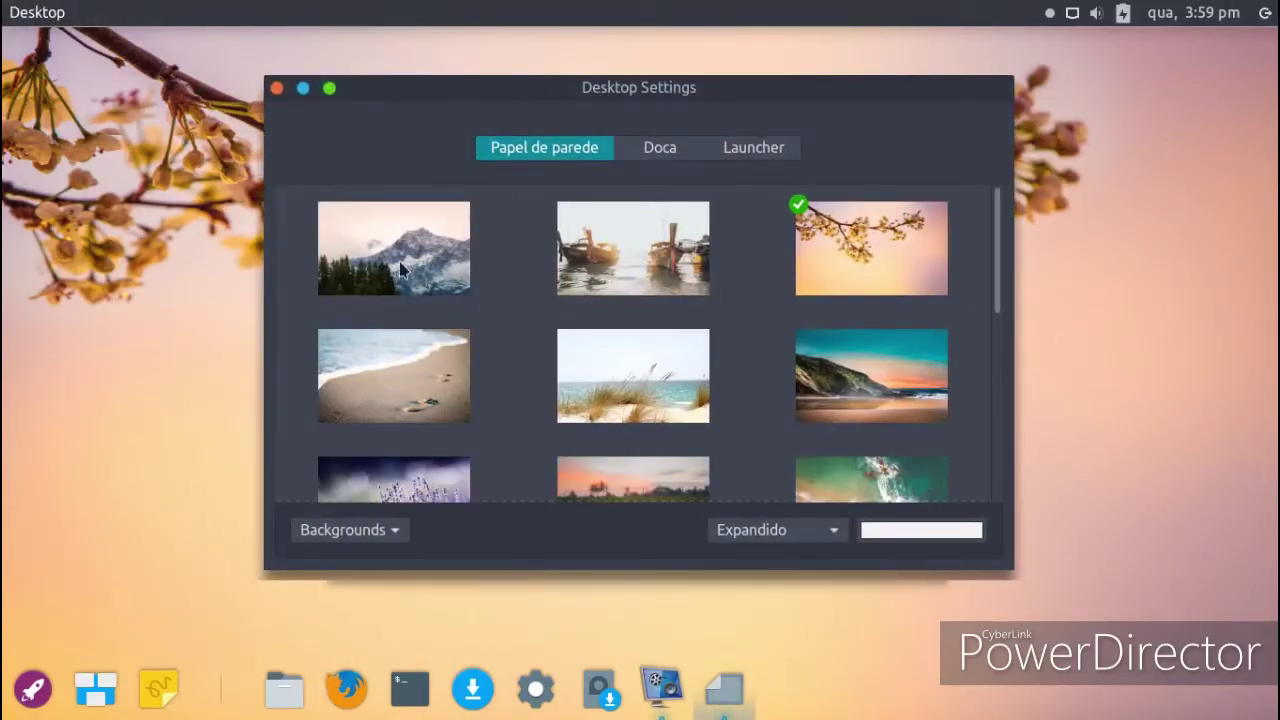
click(400, 270)
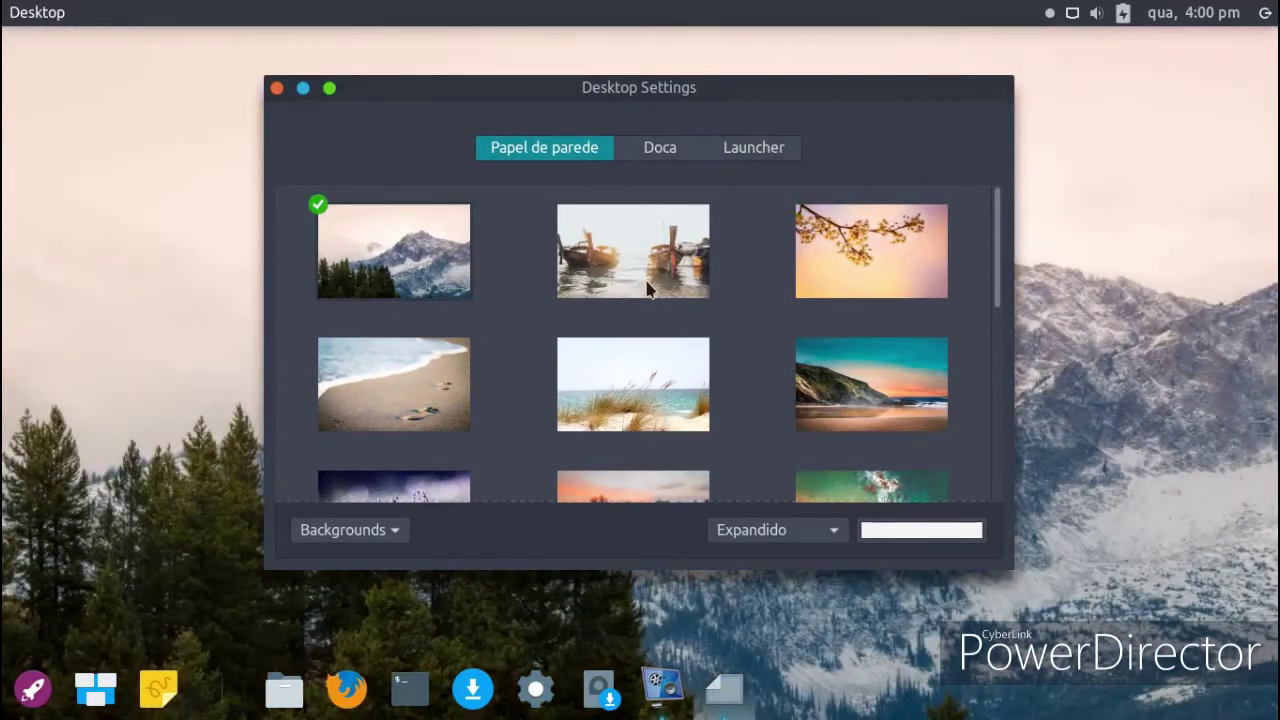
click(872, 385)
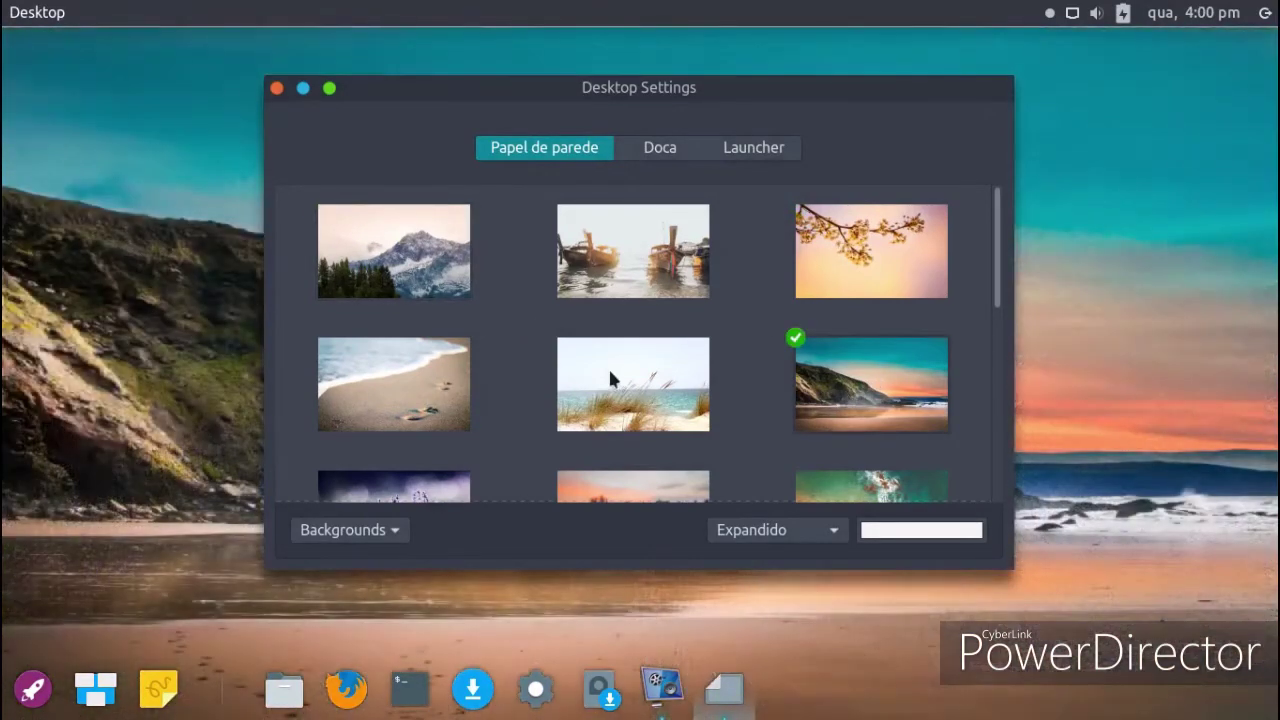
Step: Try the purple lavender, aerial beach and orange-forested mountain wallpapers on the desktop
scroll(609, 372, down, 2)
scroll(609, 379, down, 2)
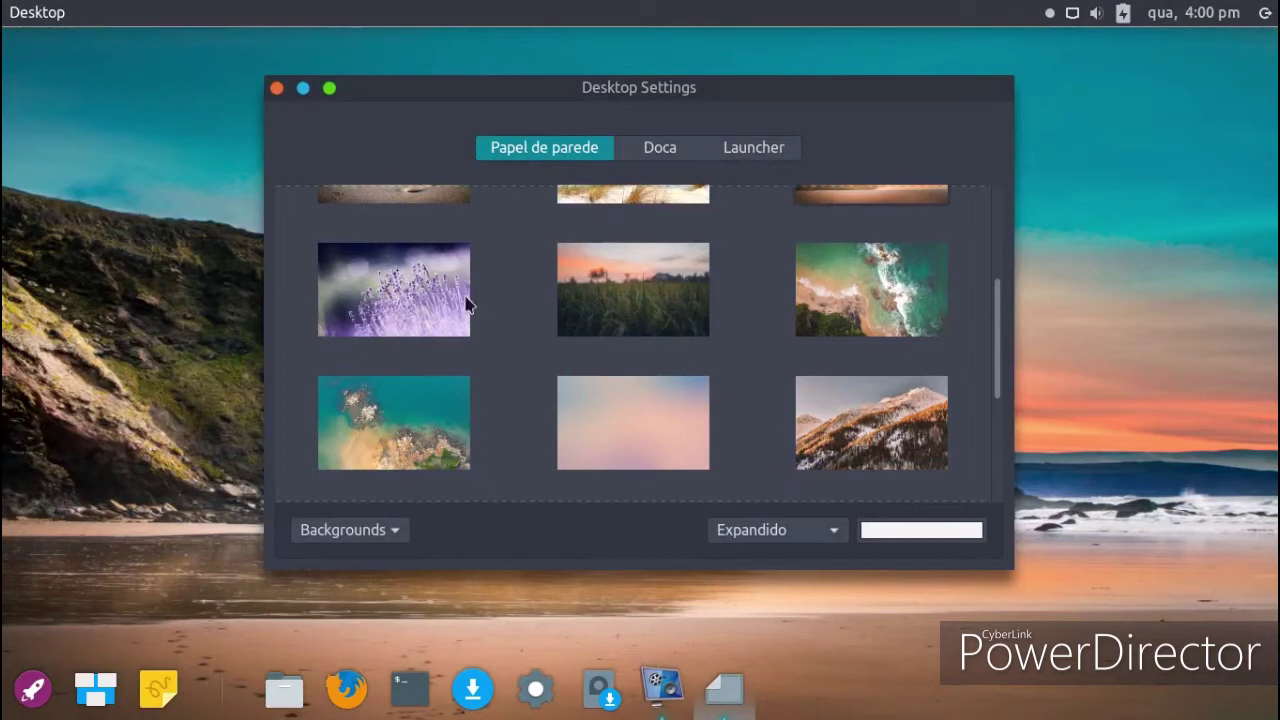
click(457, 302)
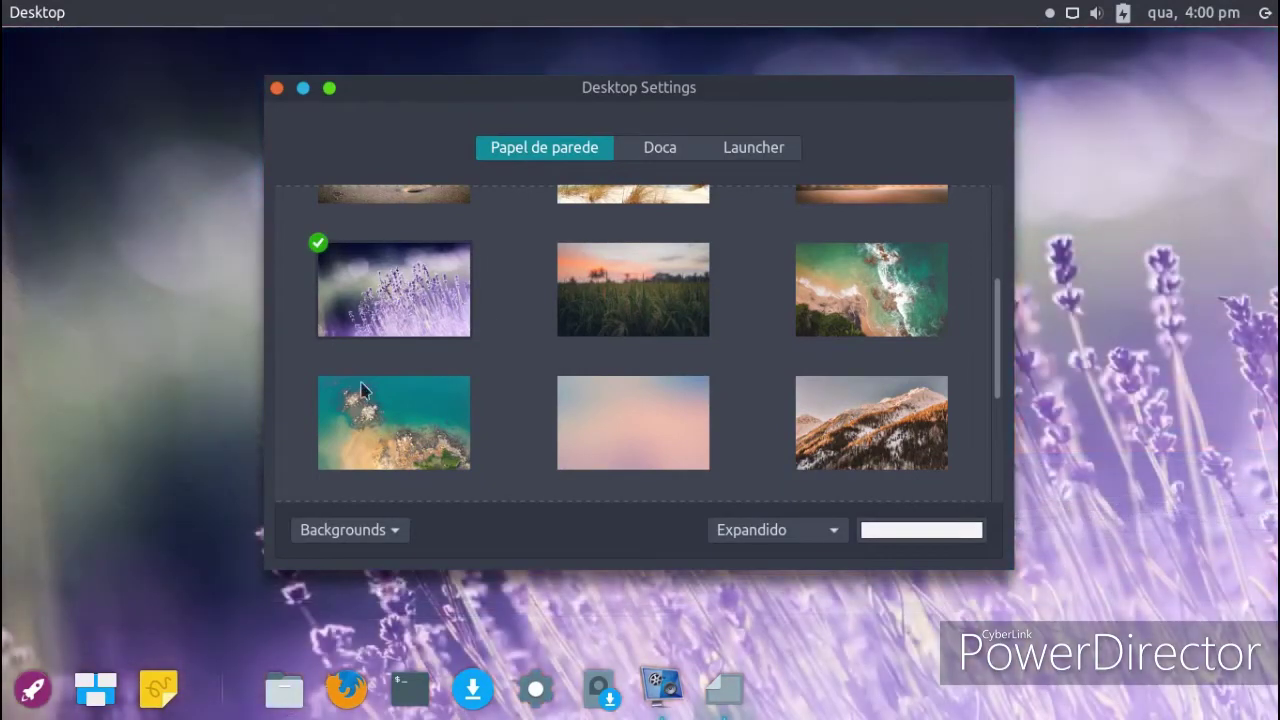
click(838, 316)
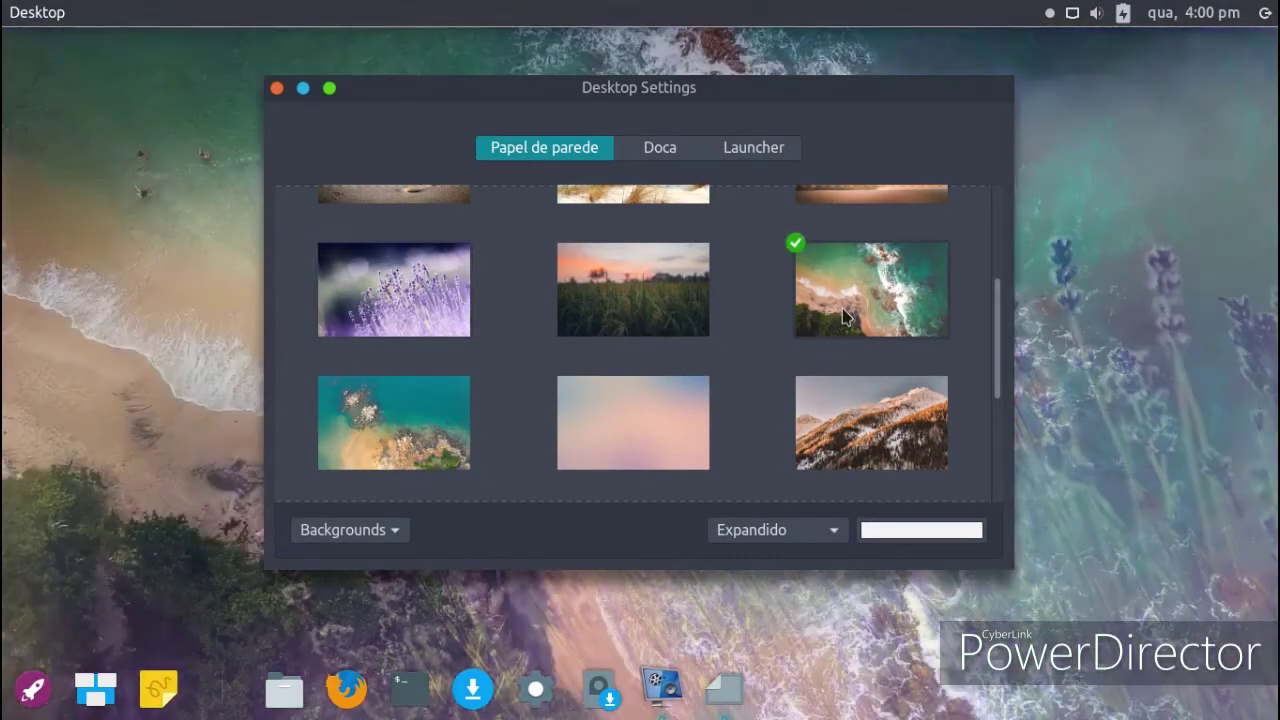
scroll(808, 330, down, 1)
click(826, 320)
scroll(577, 352, down, 1)
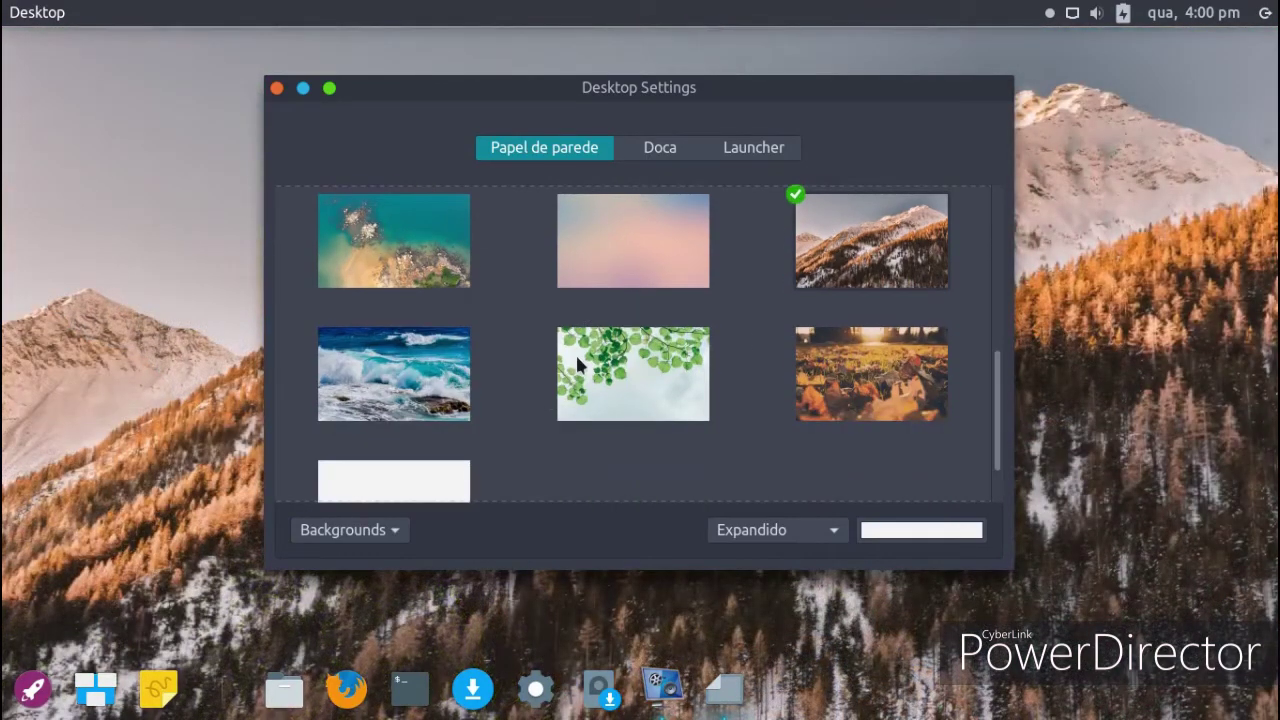
Step: Try the green leaves wallpaper, then set the crashing ocean waves image as the desktop background
click(572, 386)
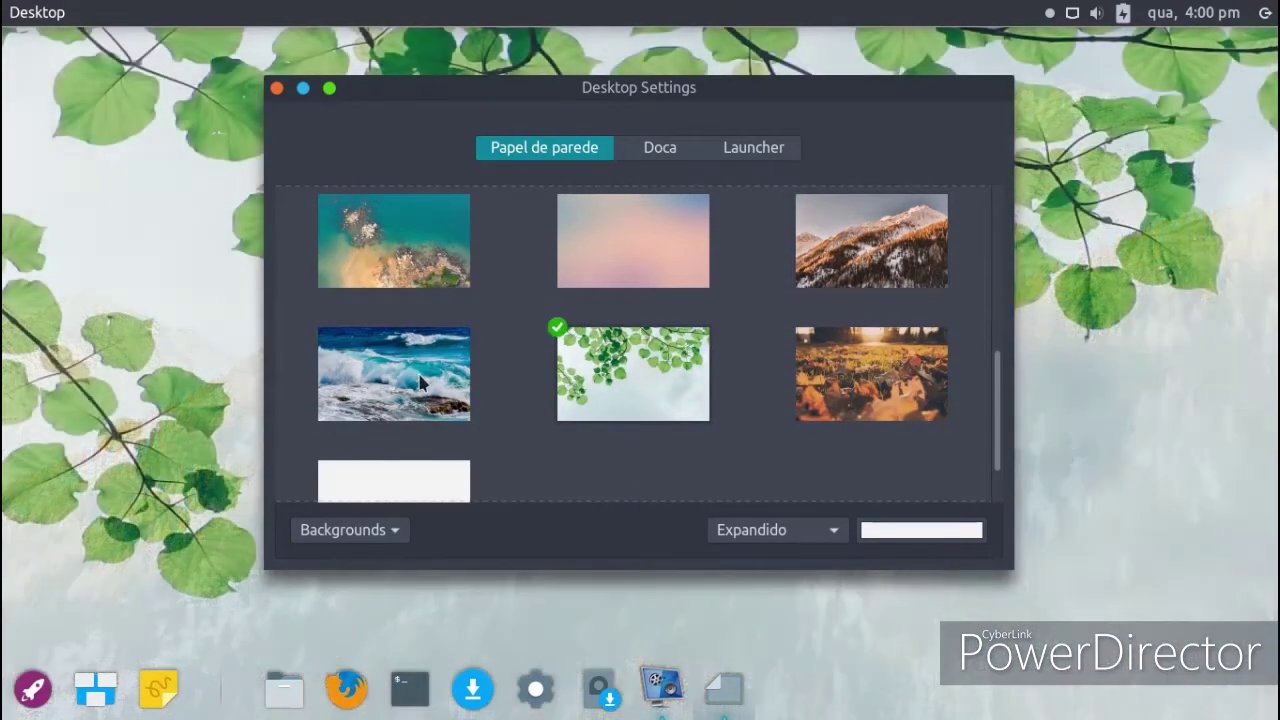
click(420, 383)
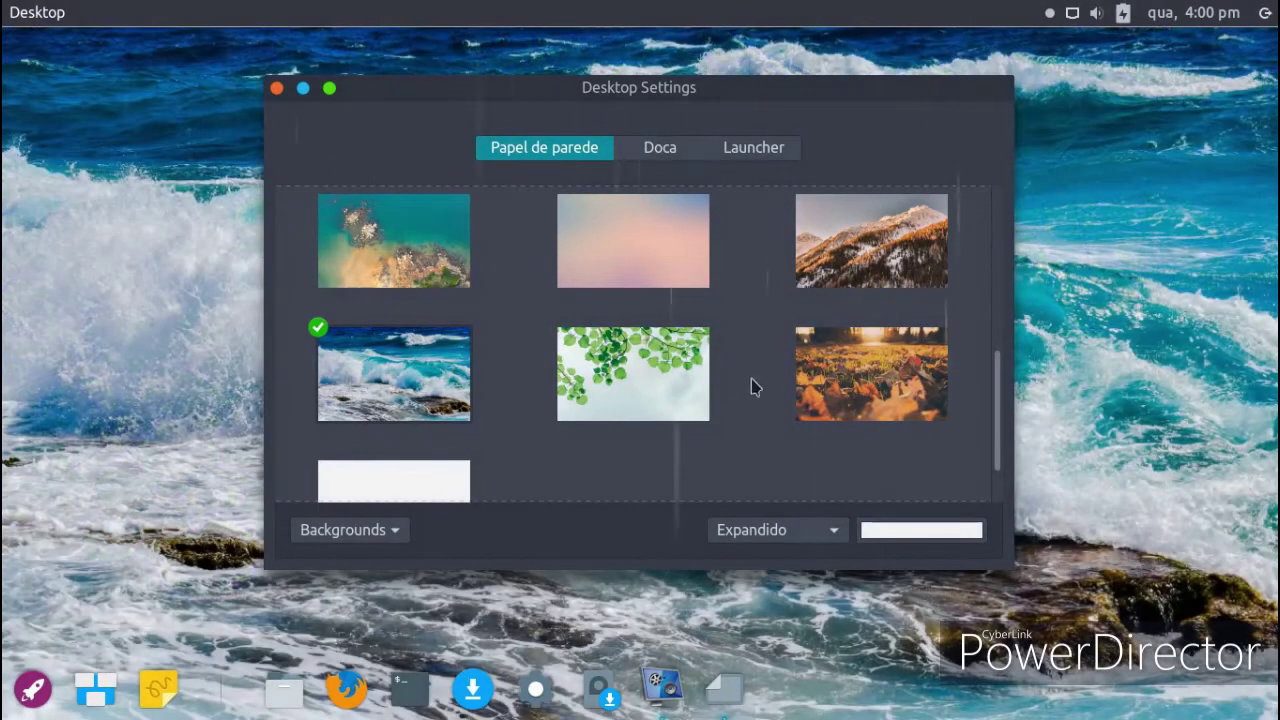
scroll(752, 390, down, 1)
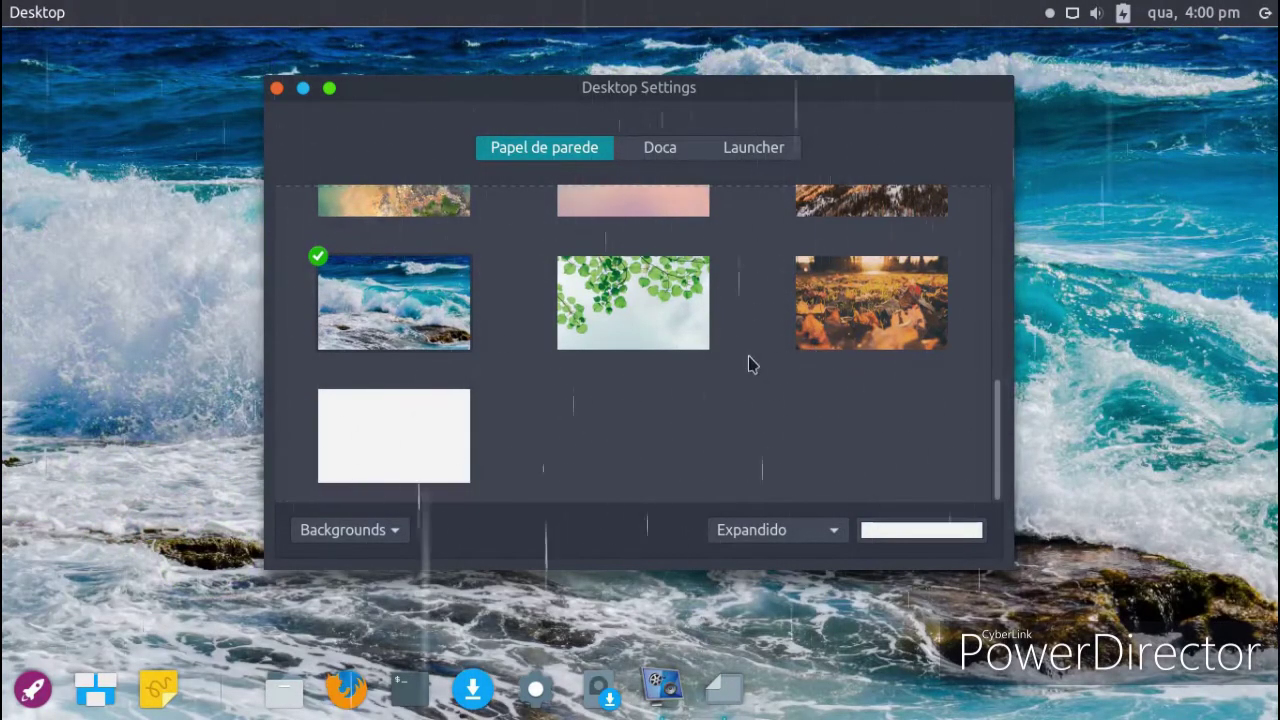
Step: Look over the Doca and Launcher pages of the desktop settings and return to Doca
click(692, 158)
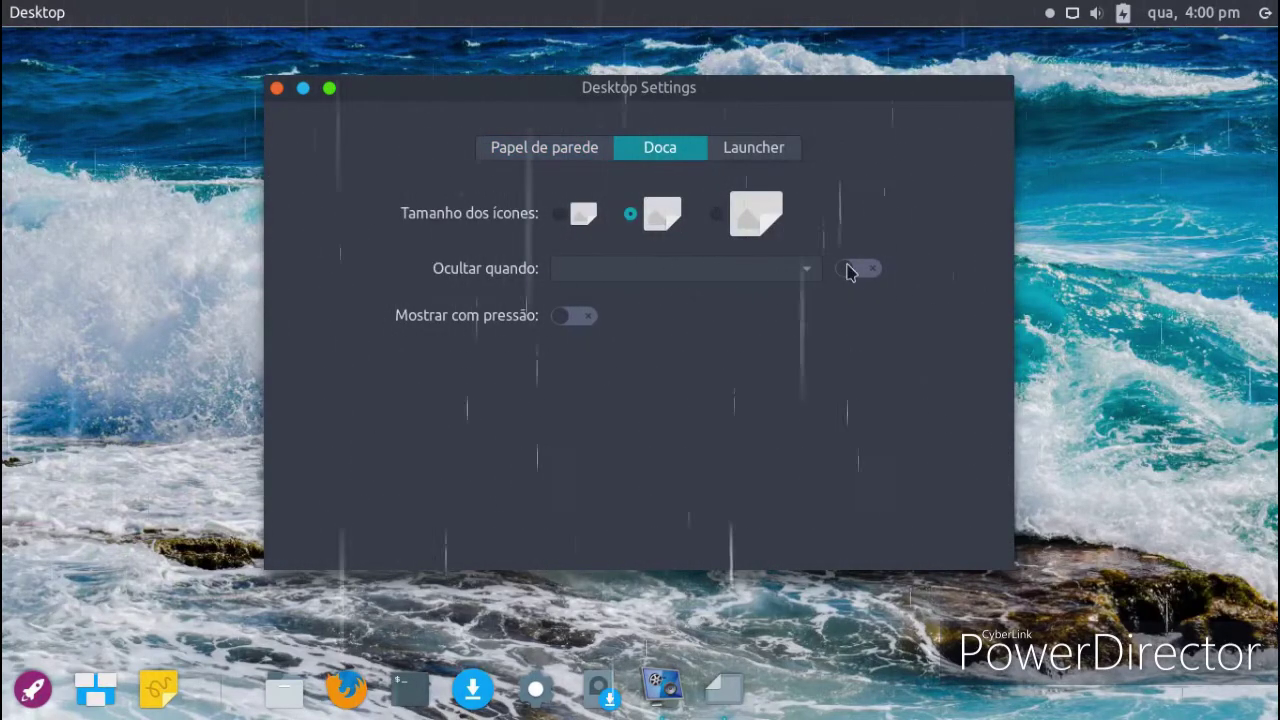
click(771, 160)
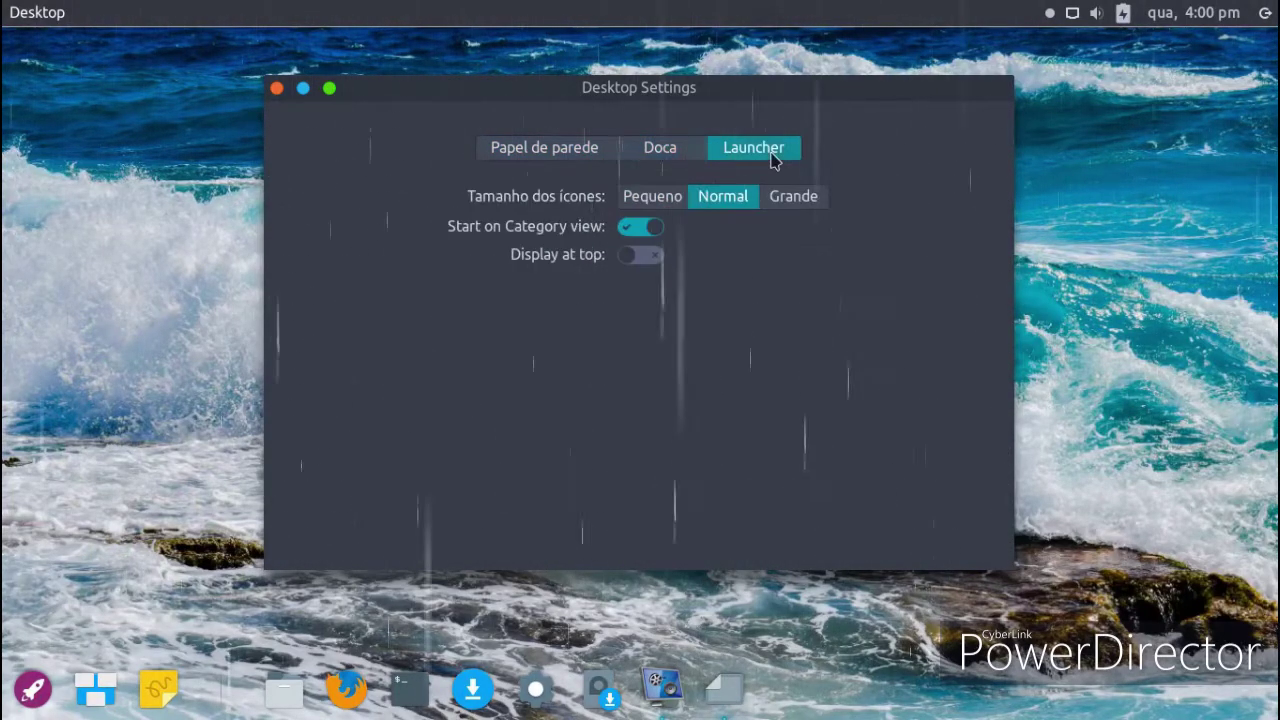
click(676, 158)
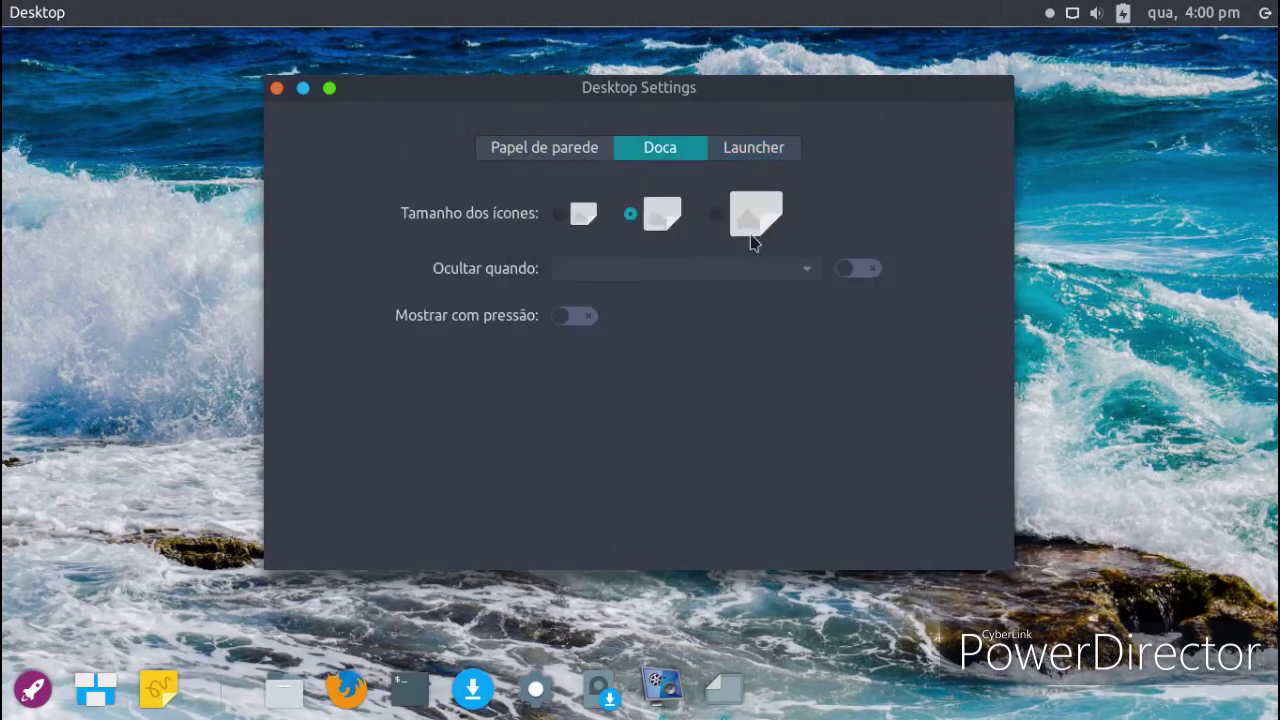
Step: Enable automatic hiding of the dock and set its condition to Qualquer janela sobrepõe-se à doca
click(856, 274)
click(757, 277)
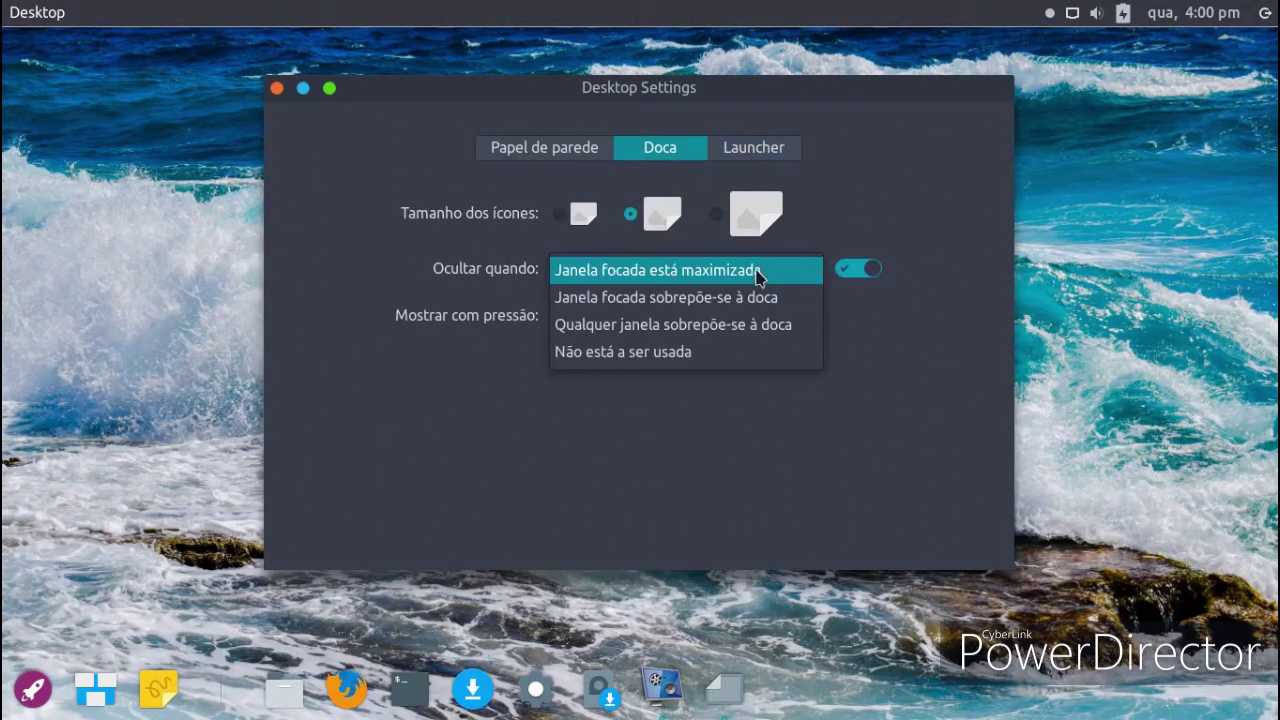
click(752, 296)
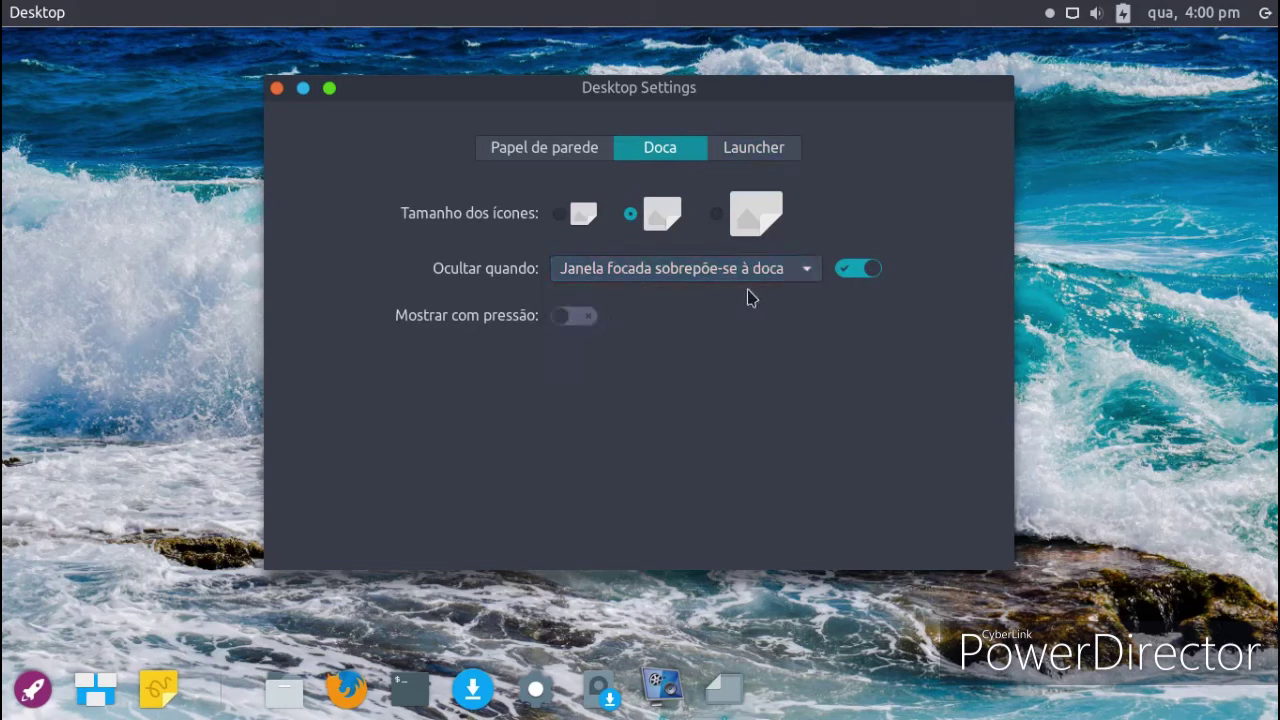
click(744, 285)
click(732, 299)
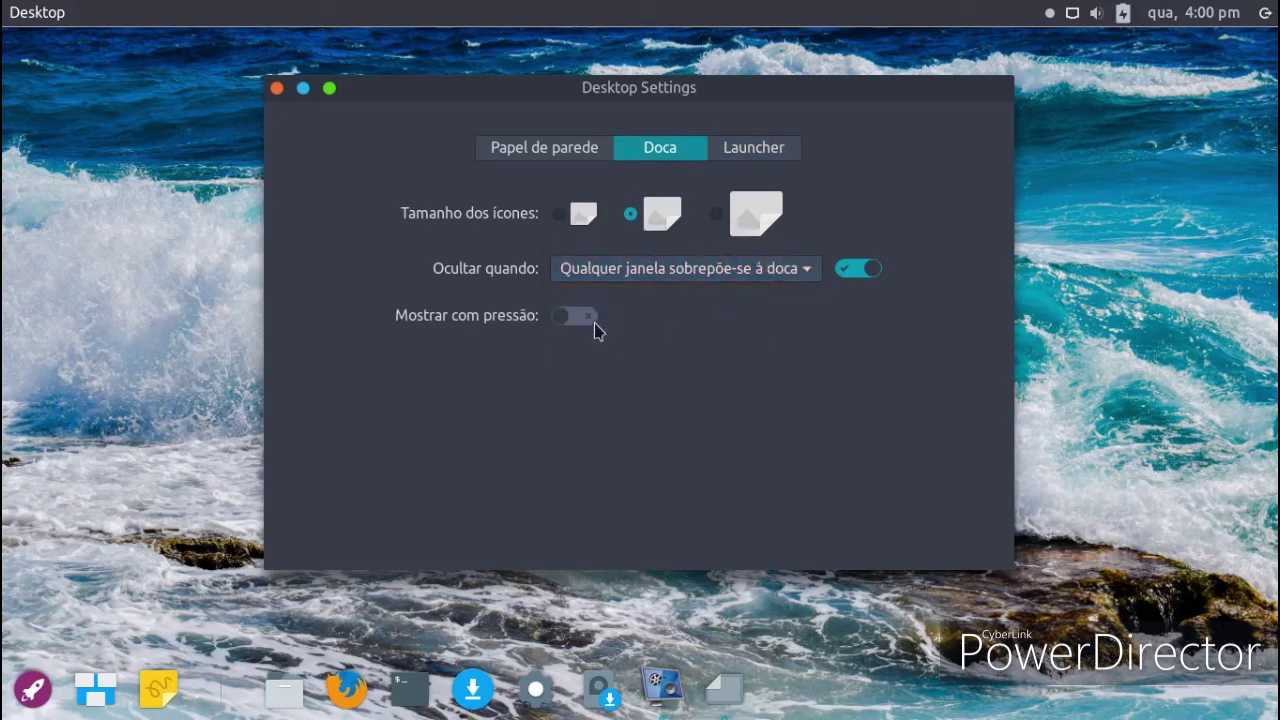
Step: Turn on Mostrar com pressão for the dock and try the Grande icon size before restoring Predefinido
click(590, 322)
click(714, 216)
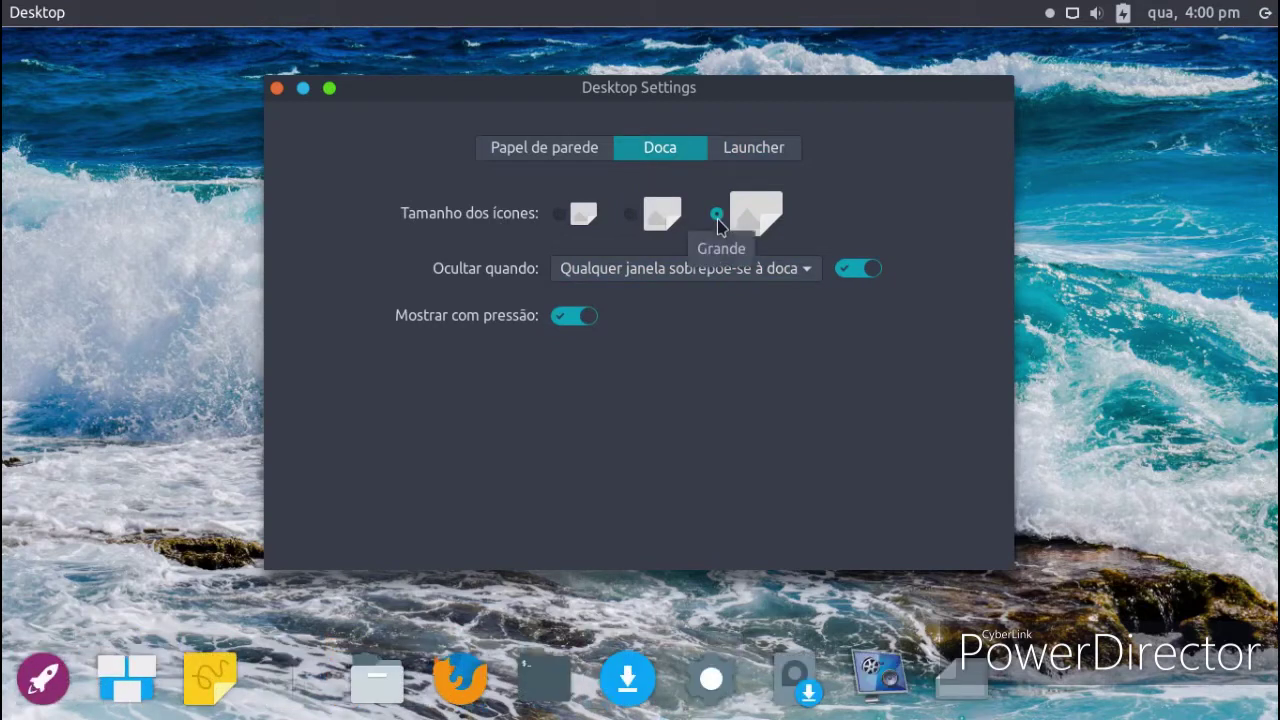
click(631, 215)
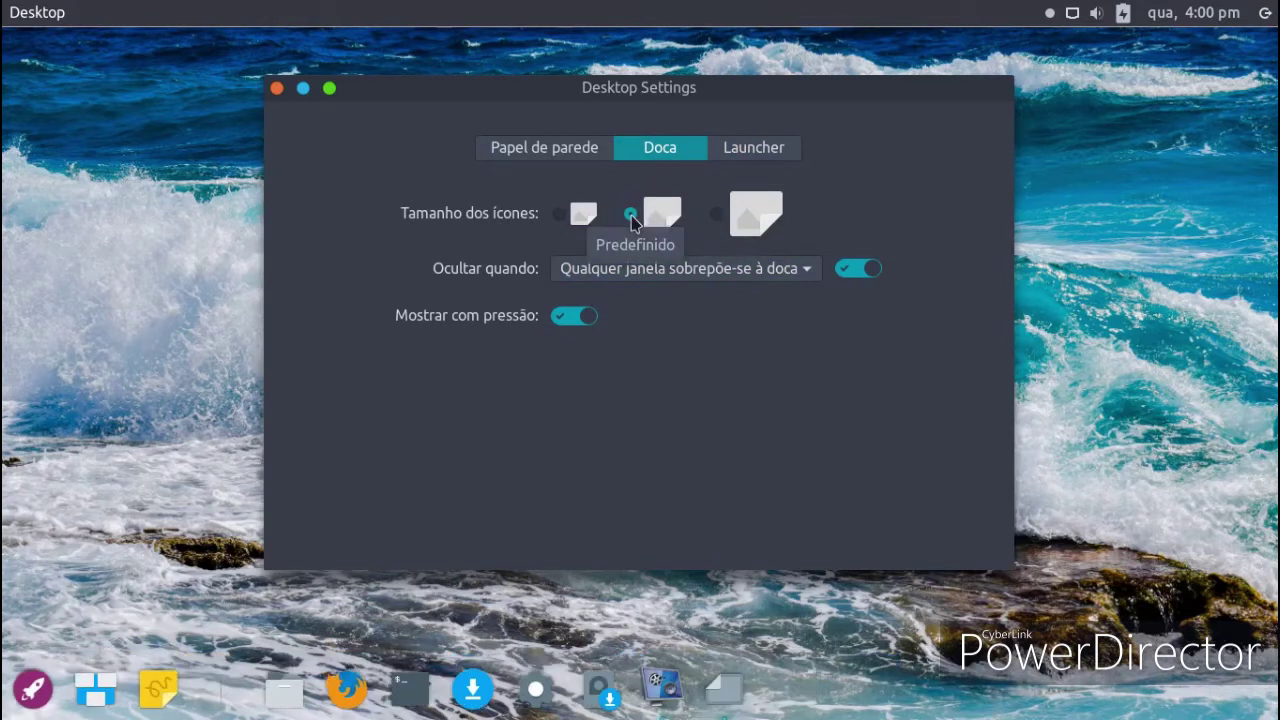
Step: View the available wallpaper source folders under Papel de parede, then close the desktop settings
click(521, 158)
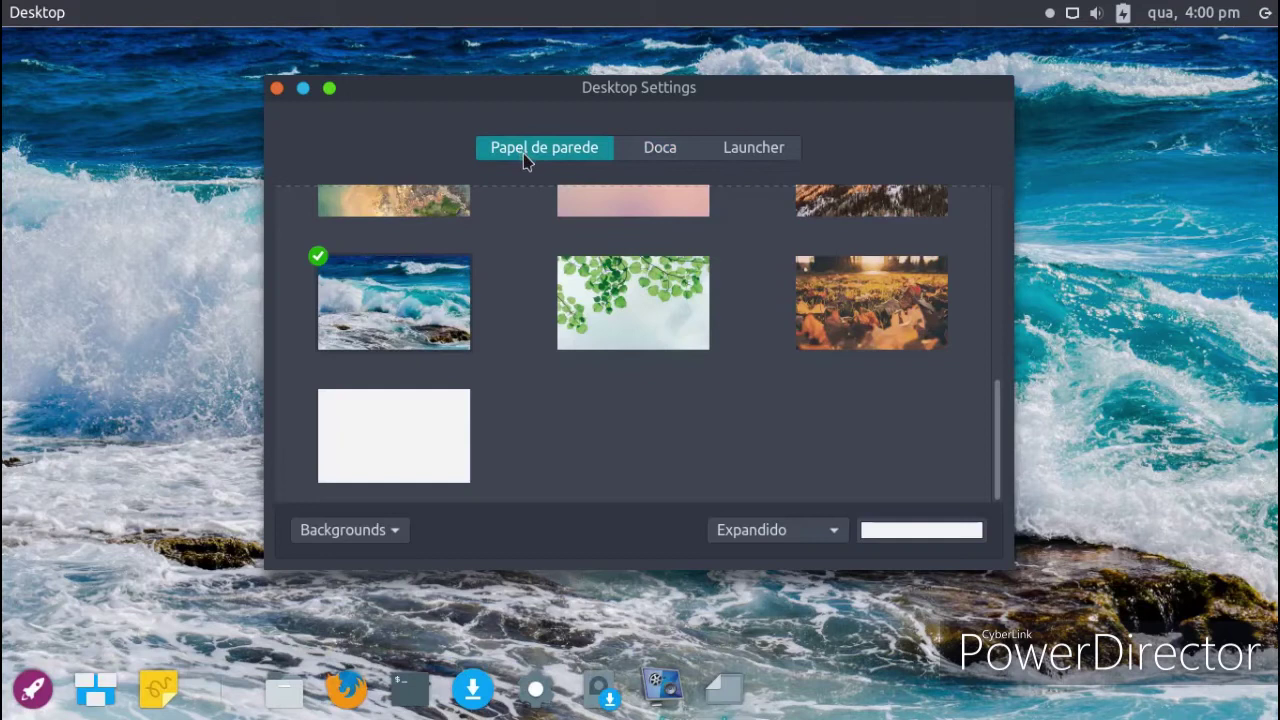
click(370, 533)
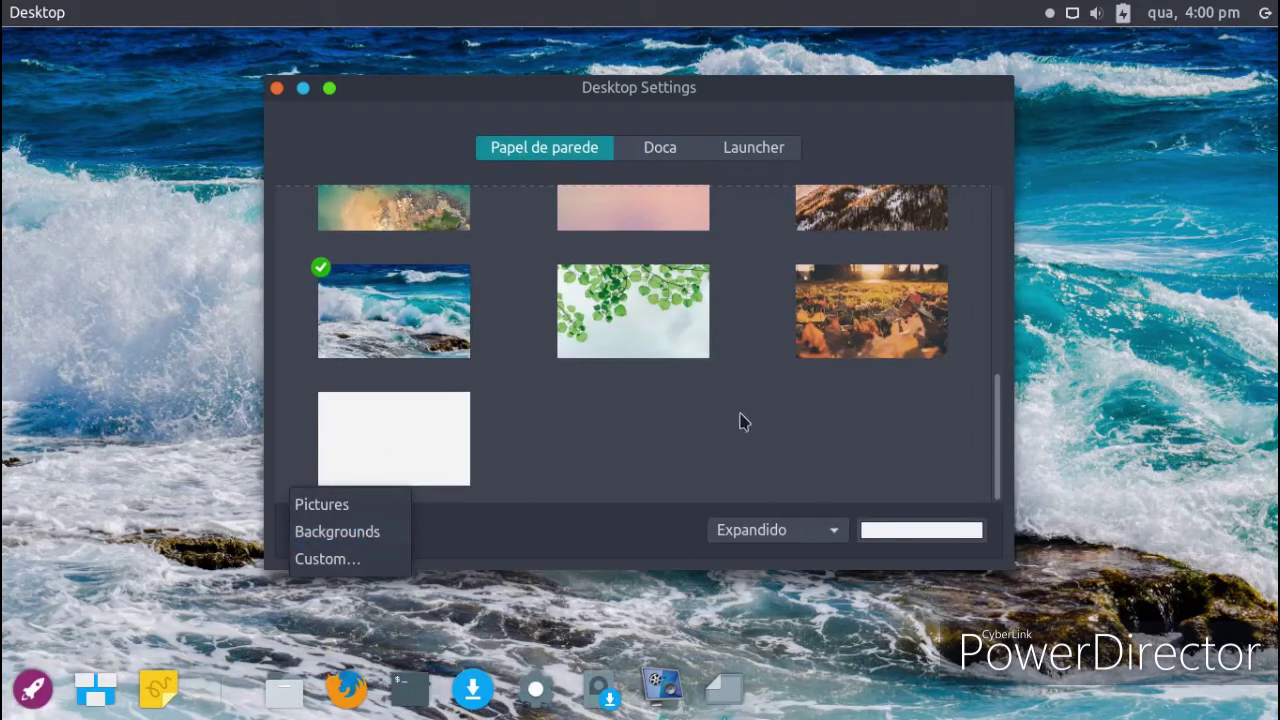
click(613, 540)
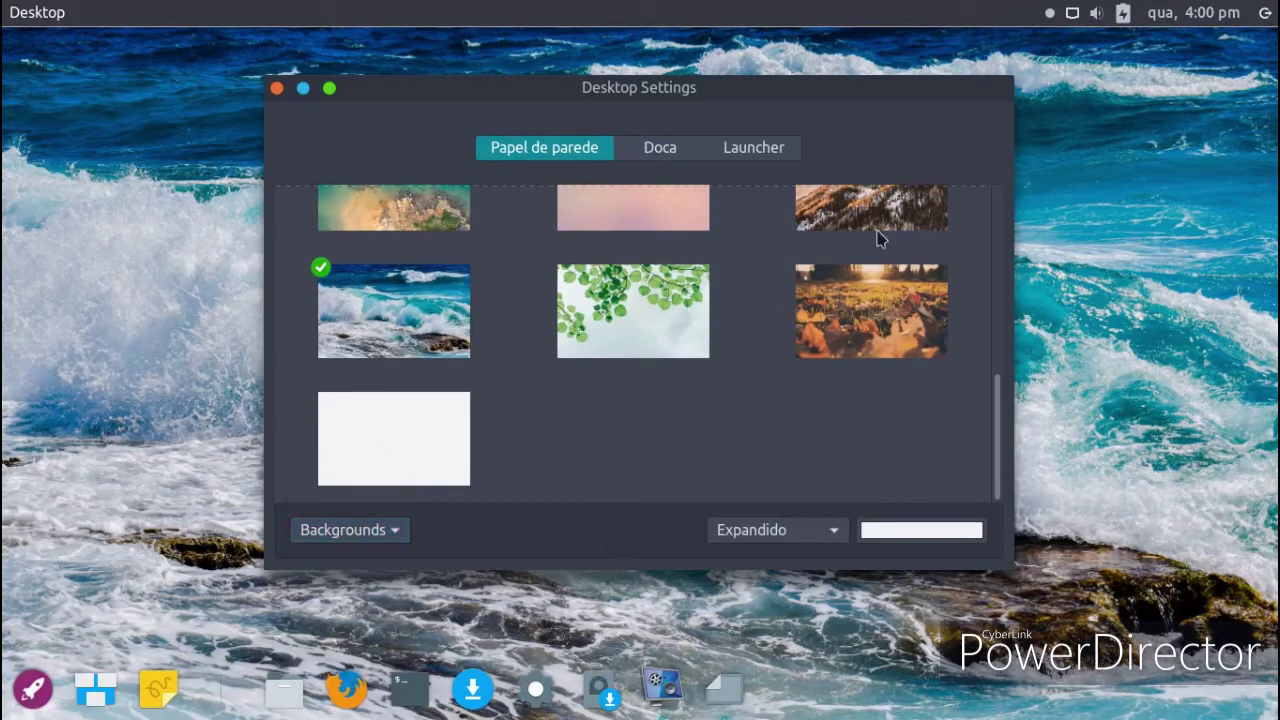
click(277, 89)
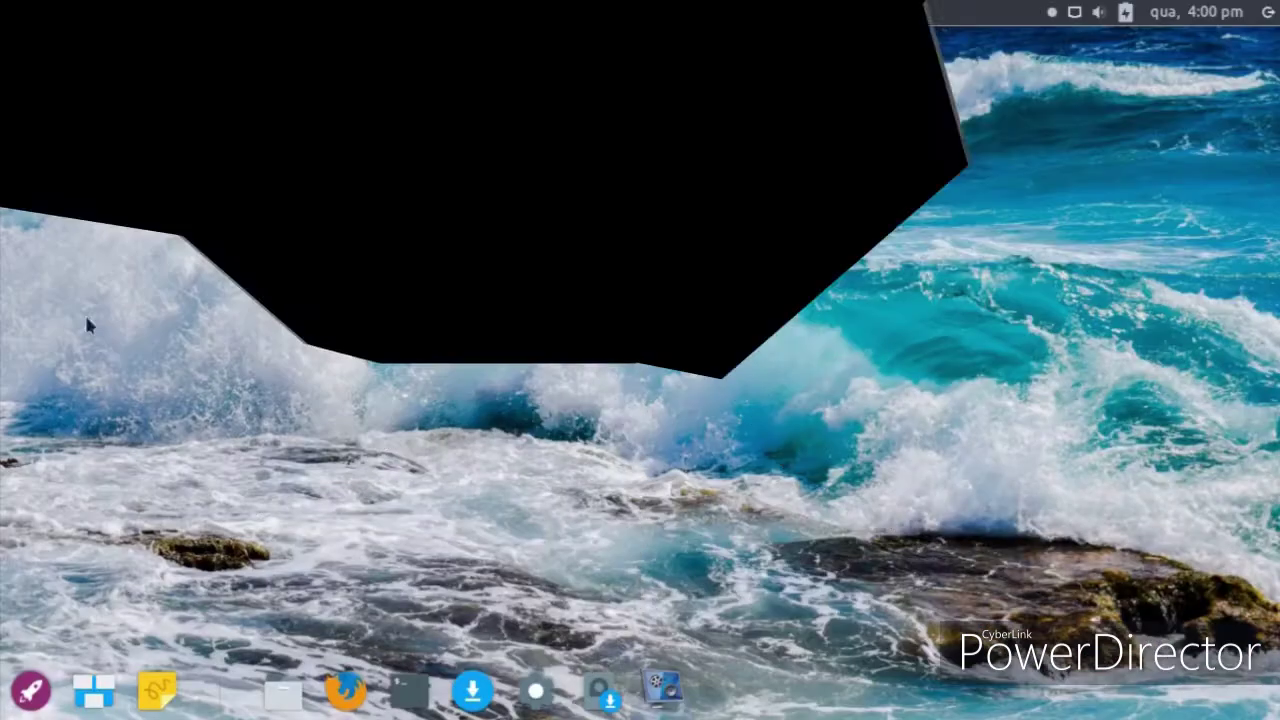
Step: Open the multitasking view from the dock, look at the workspaces and return to the desktop
click(96, 690)
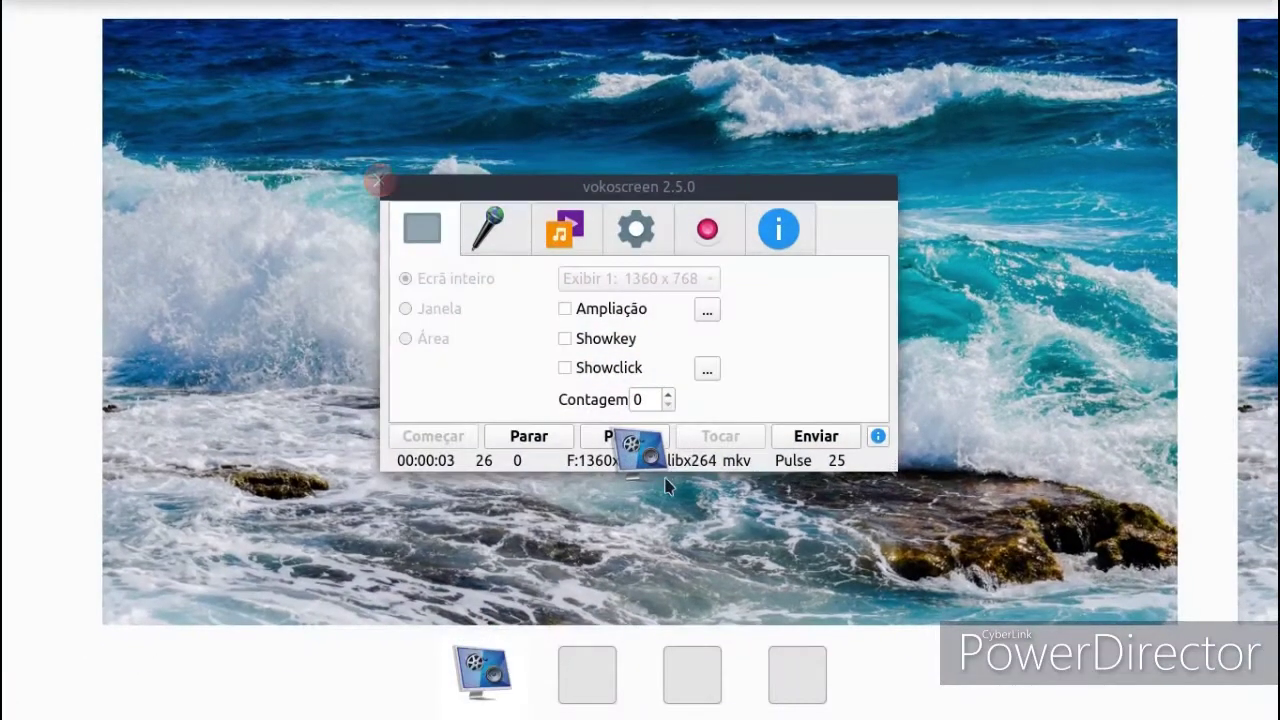
scroll(1272, 400, down, 1)
scroll(1248, 388, down, 2)
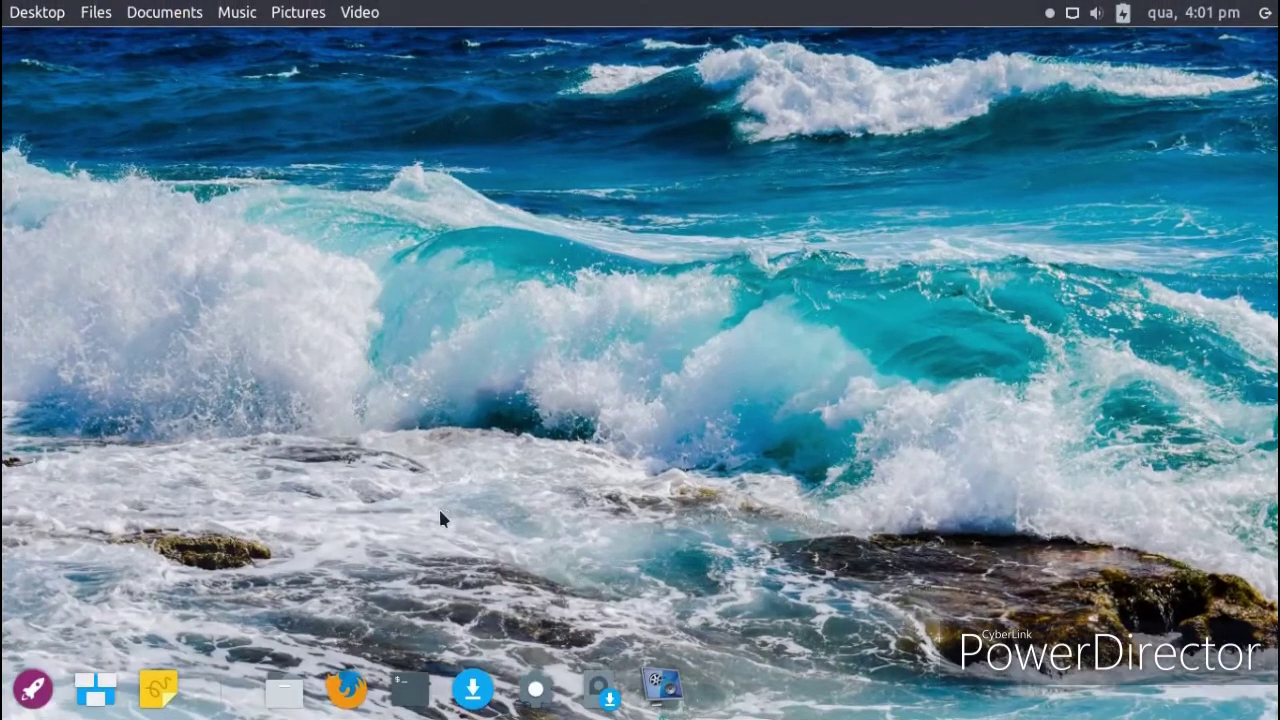
Step: Look at the entries of the top panel's Desktop menu and choose Desktop Settings
click(147, 18)
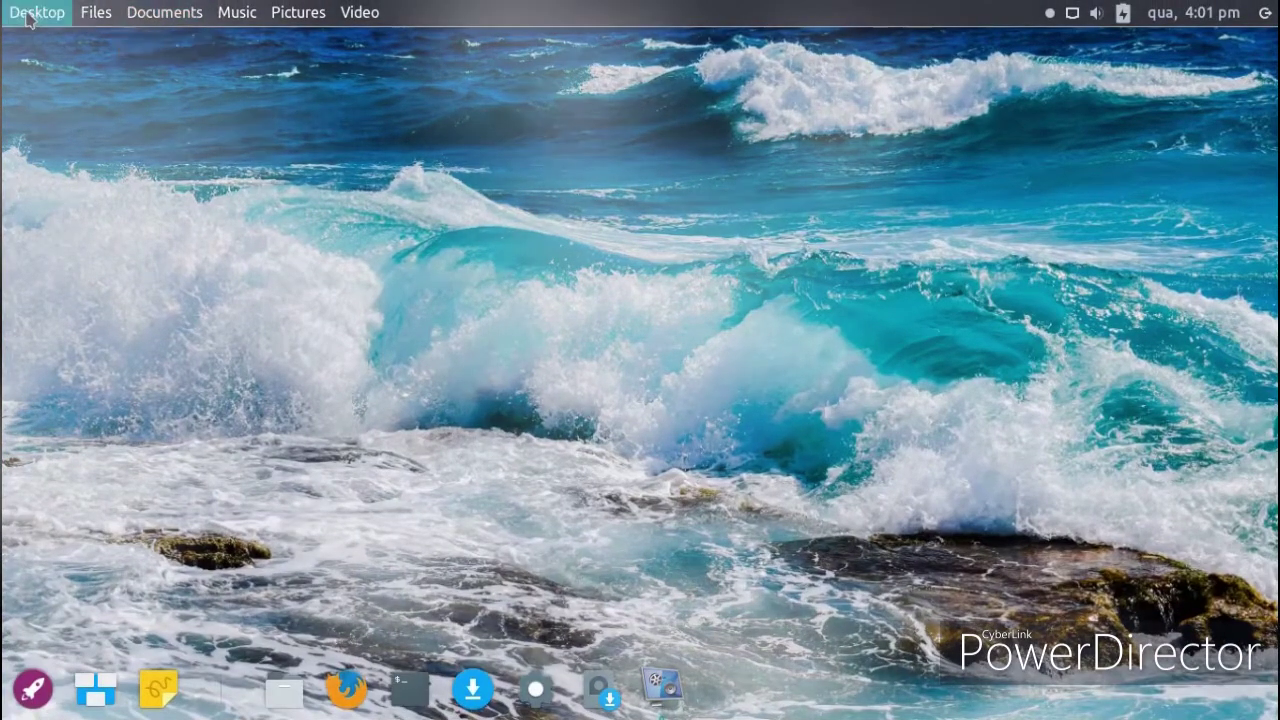
mouse_move(28, 22)
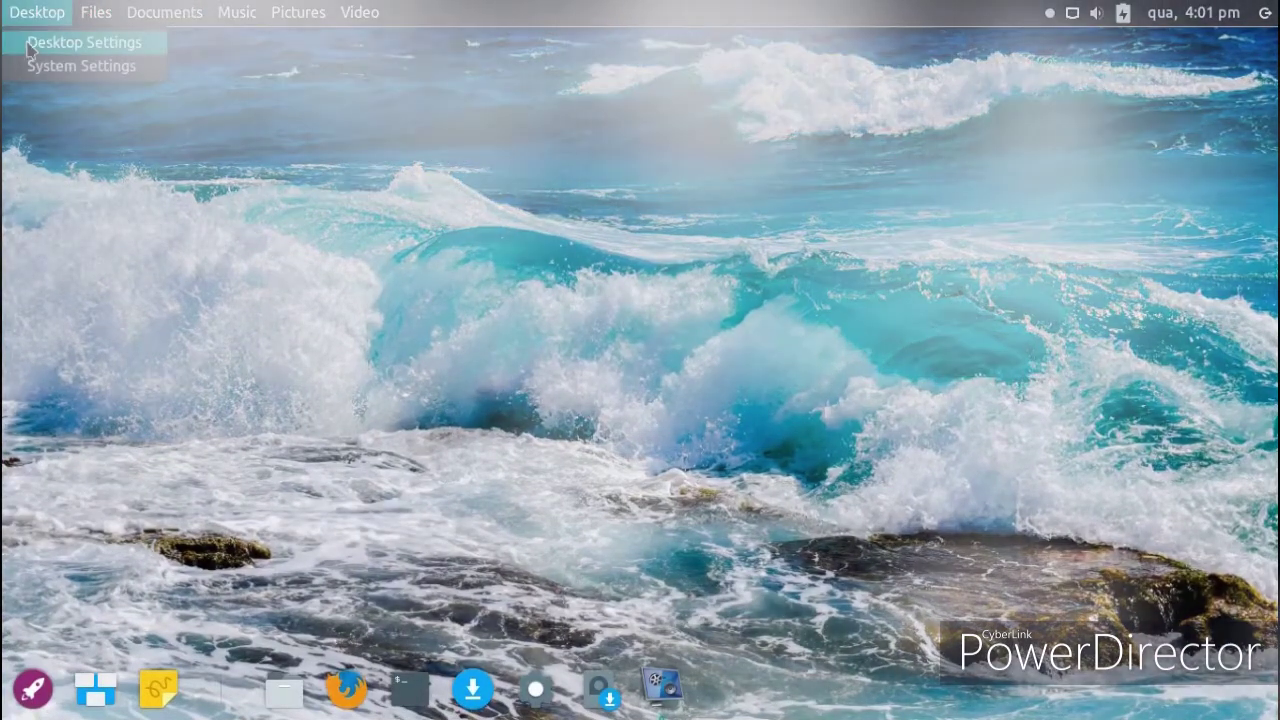
click(60, 42)
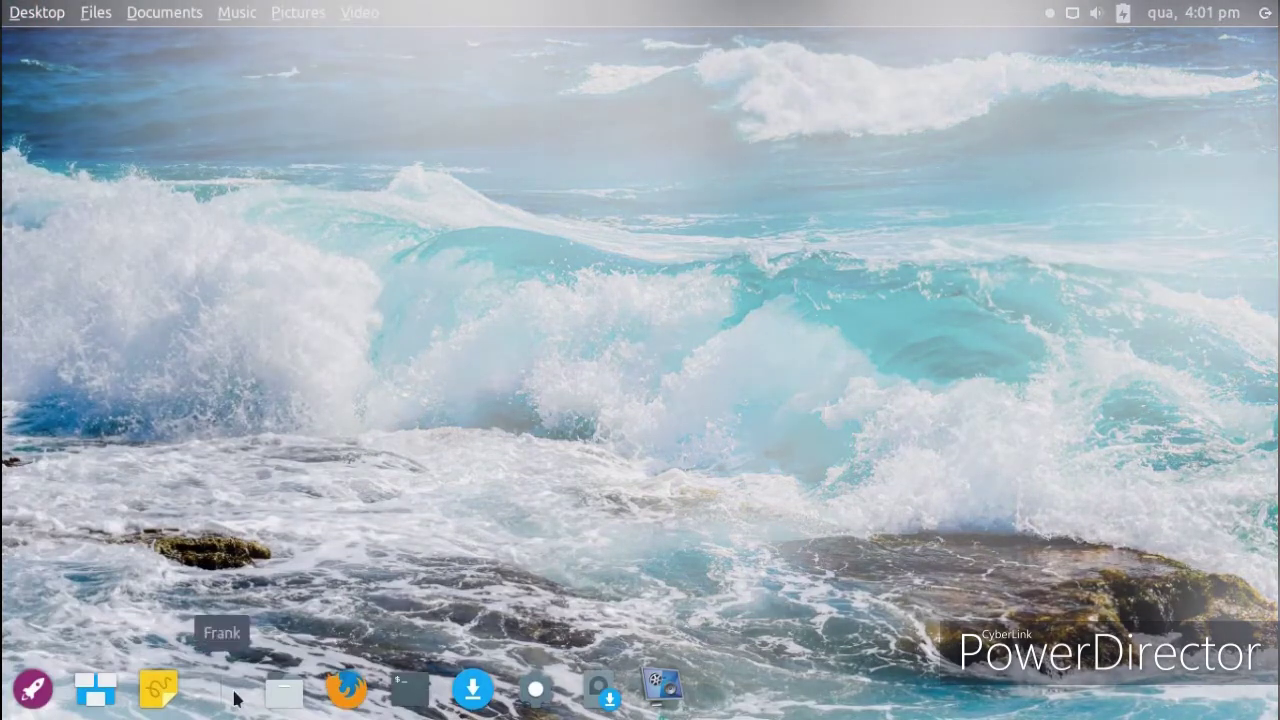
Step: Open the Thunar file manager, reposition and widen its window to view the home folder, then close it
click(284, 690)
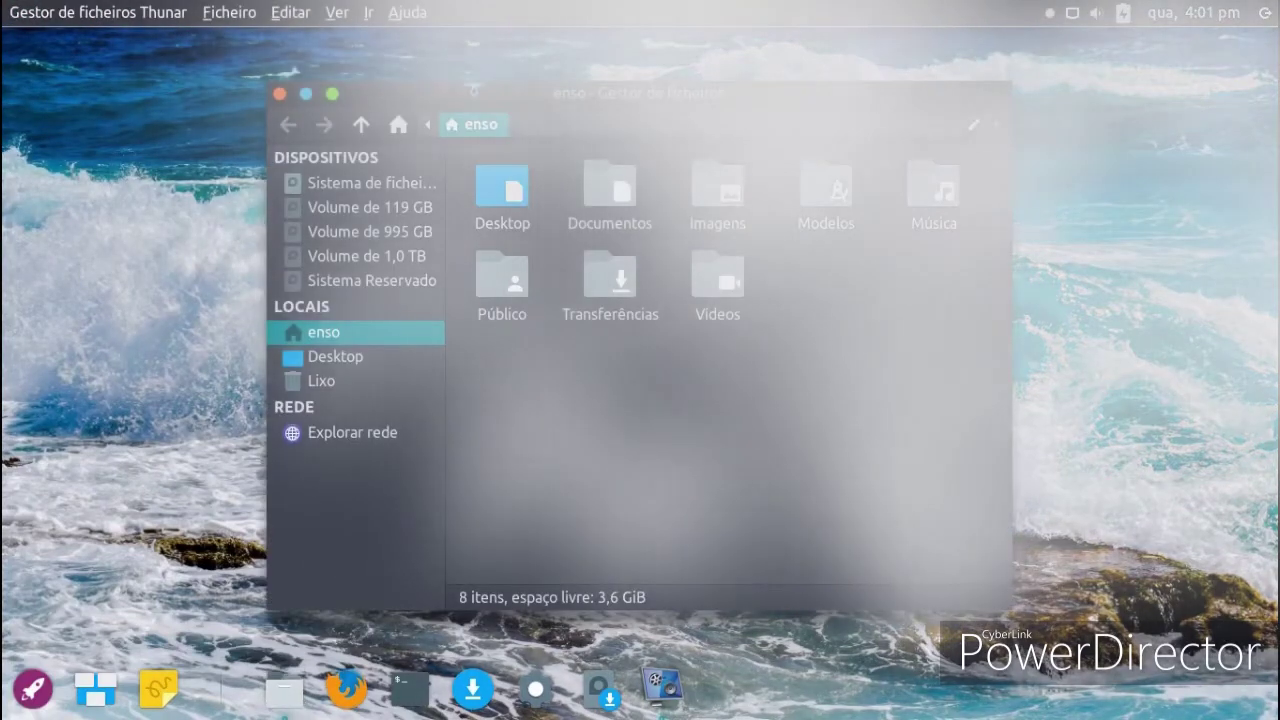
drag(485, 93, 374, 26)
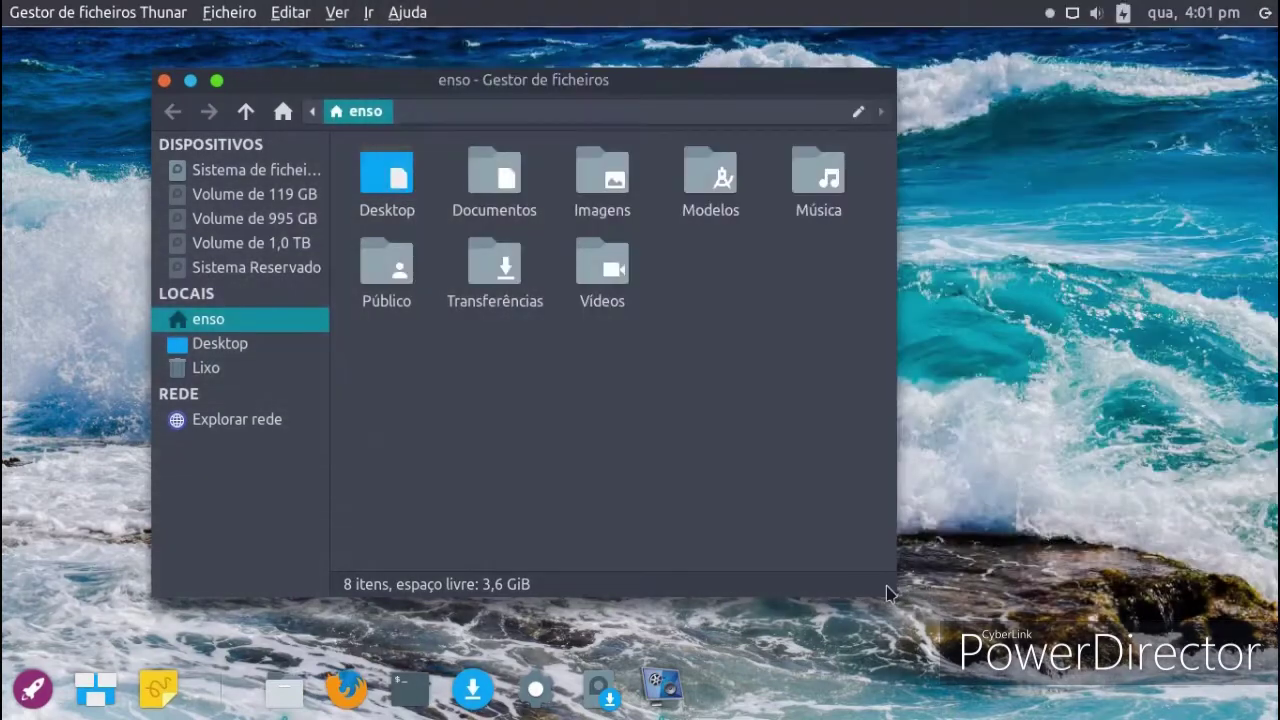
drag(888, 597, 1056, 603)
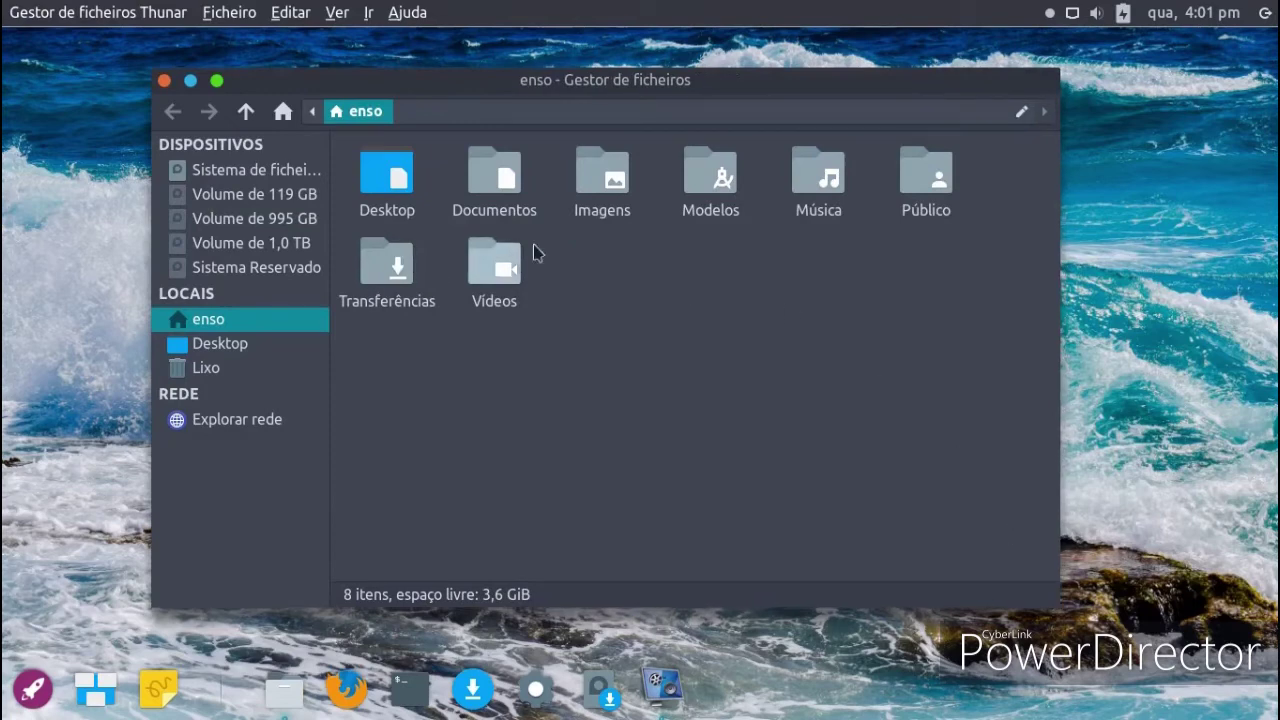
click(164, 81)
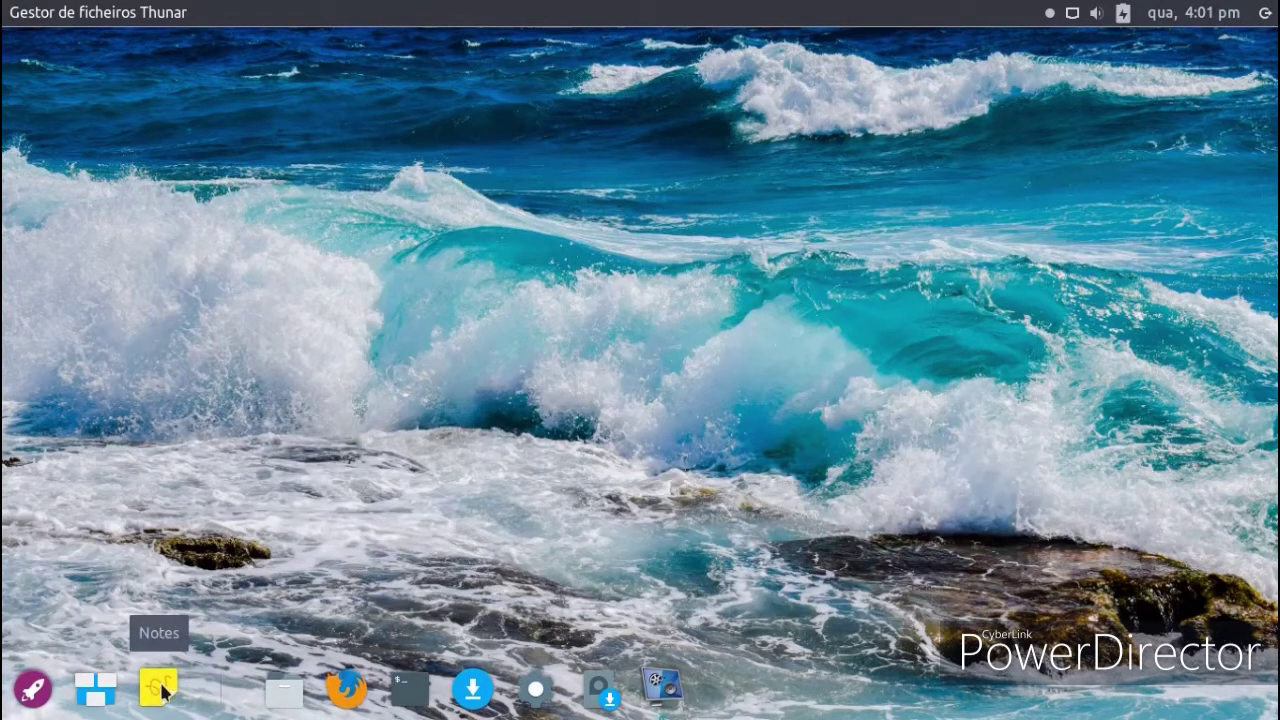
Step: Open the settings manager and look through its Pessoais, Equipamento, Sistema and Outras categories
click(538, 690)
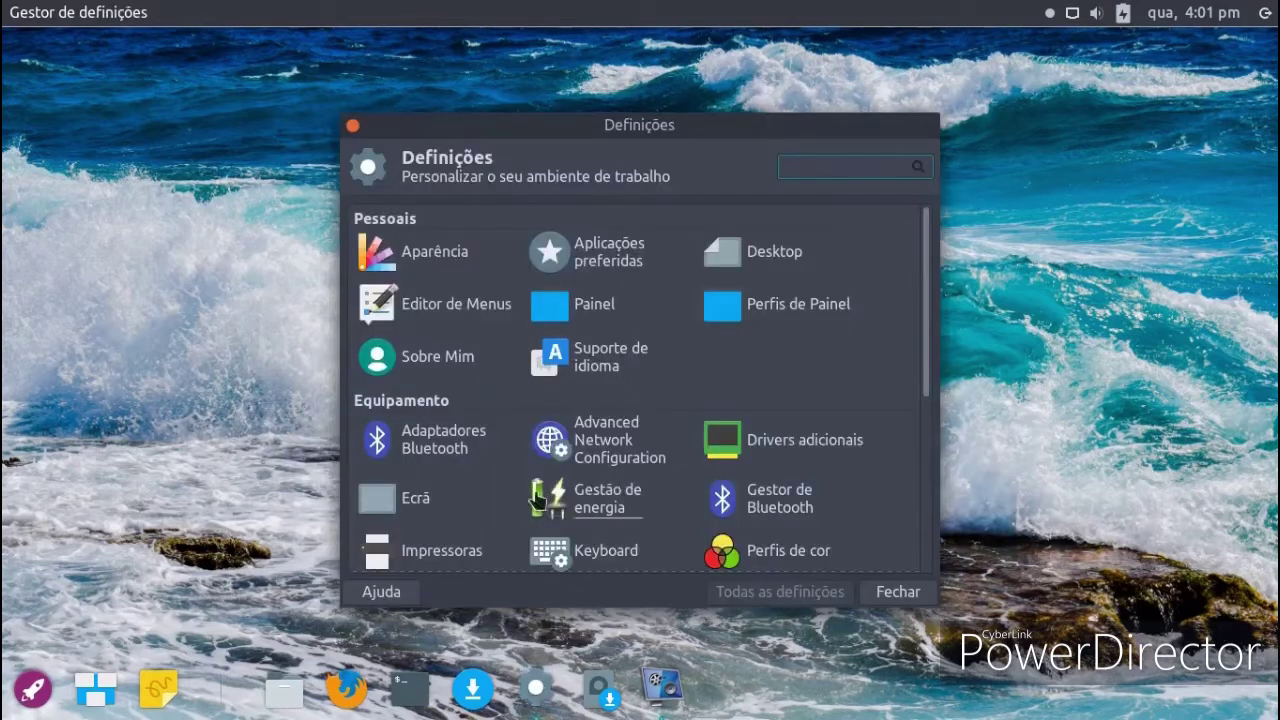
scroll(586, 334, down, 2)
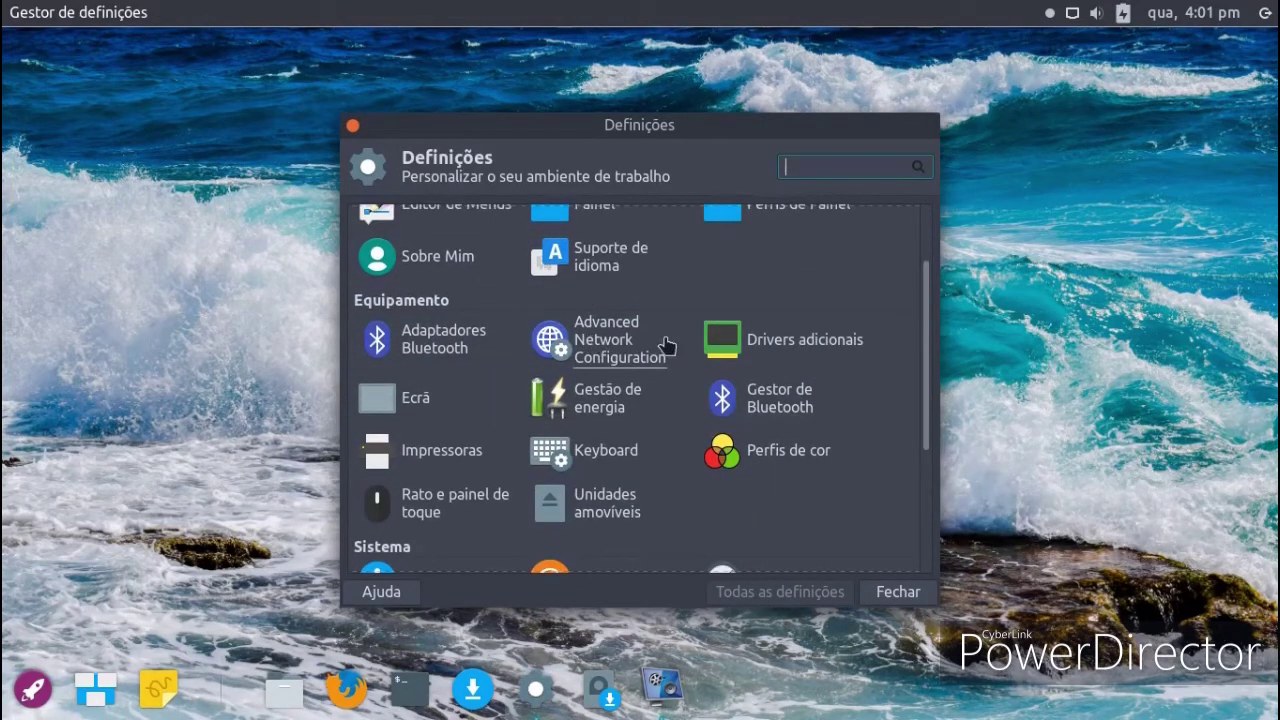
scroll(825, 398, down, 4)
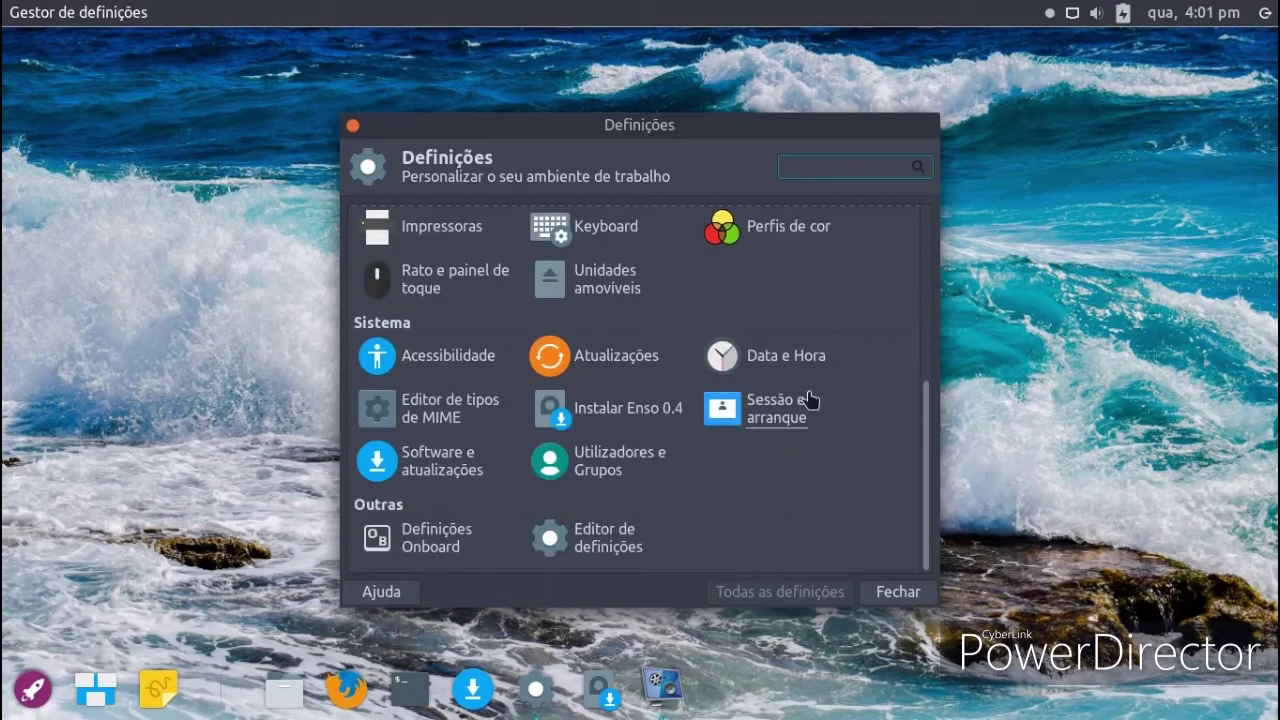
scroll(807, 380, up, 3)
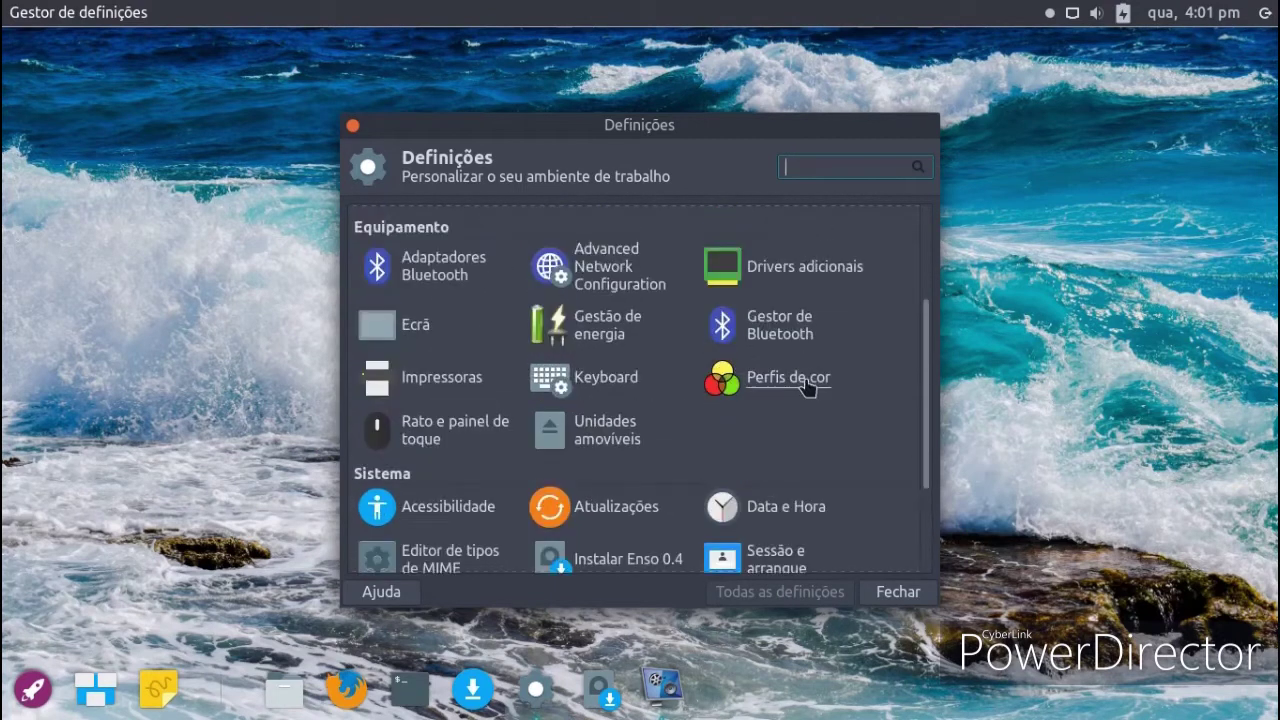
scroll(543, 422, up, 1)
scroll(543, 422, up, 2)
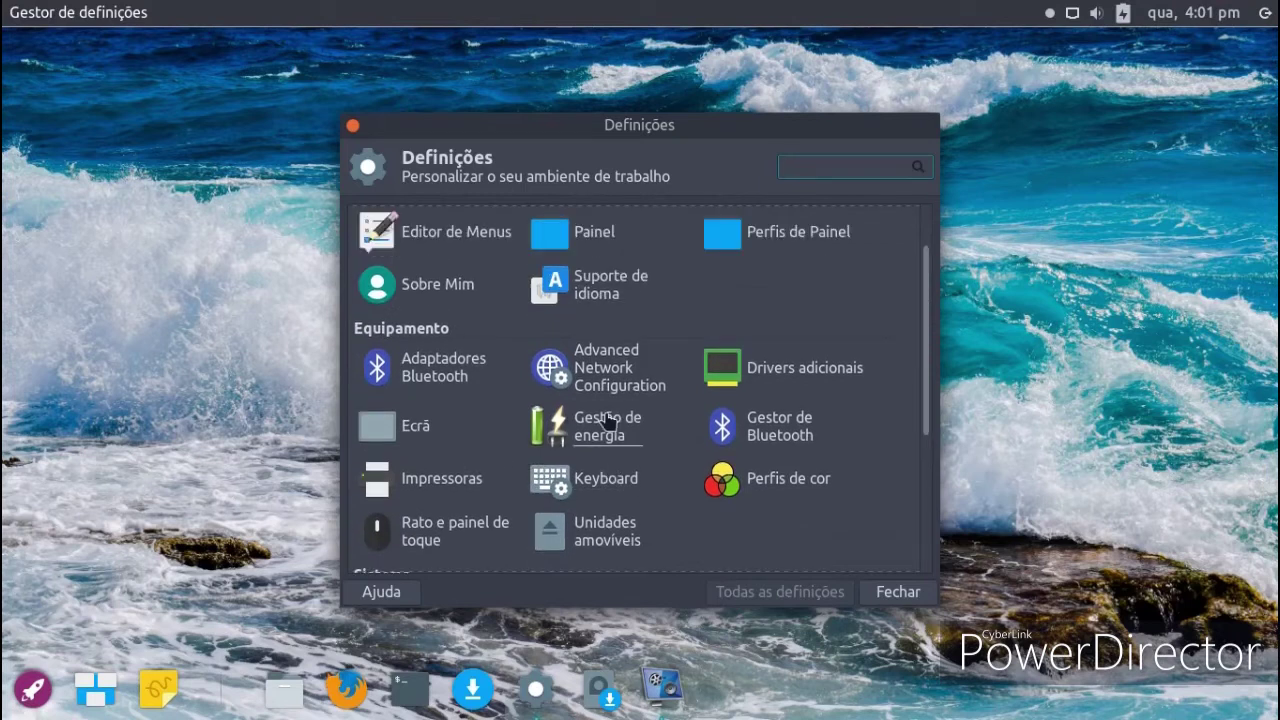
Step: Open the Painel settings, look over the display options and set the panel's row size to 39 pixels
click(594, 283)
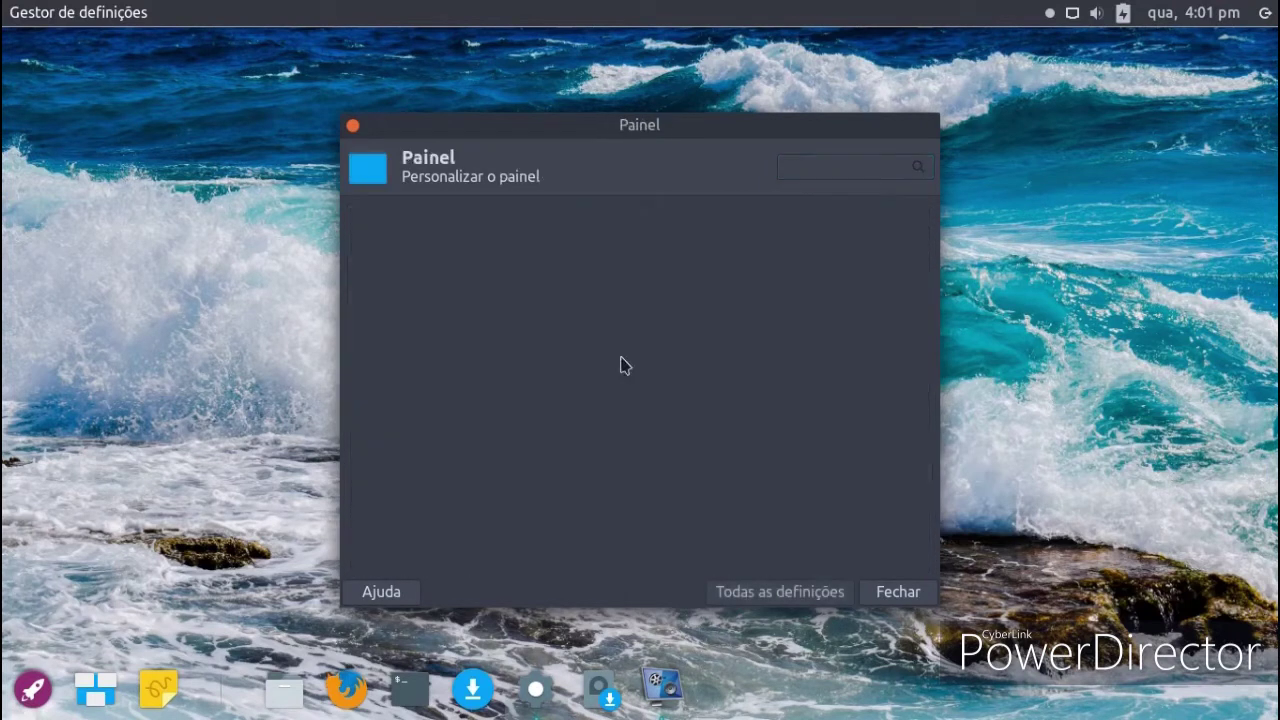
scroll(649, 364, down, 2)
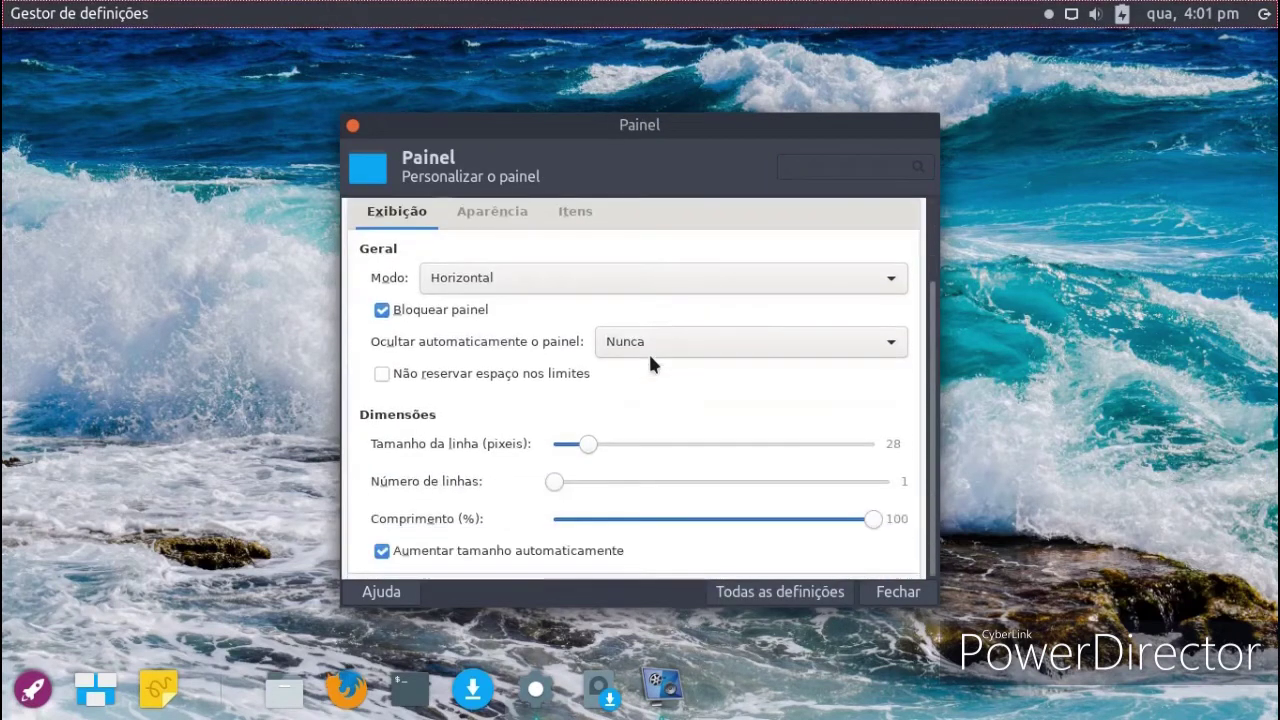
scroll(650, 364, down, 1)
scroll(650, 357, up, 2)
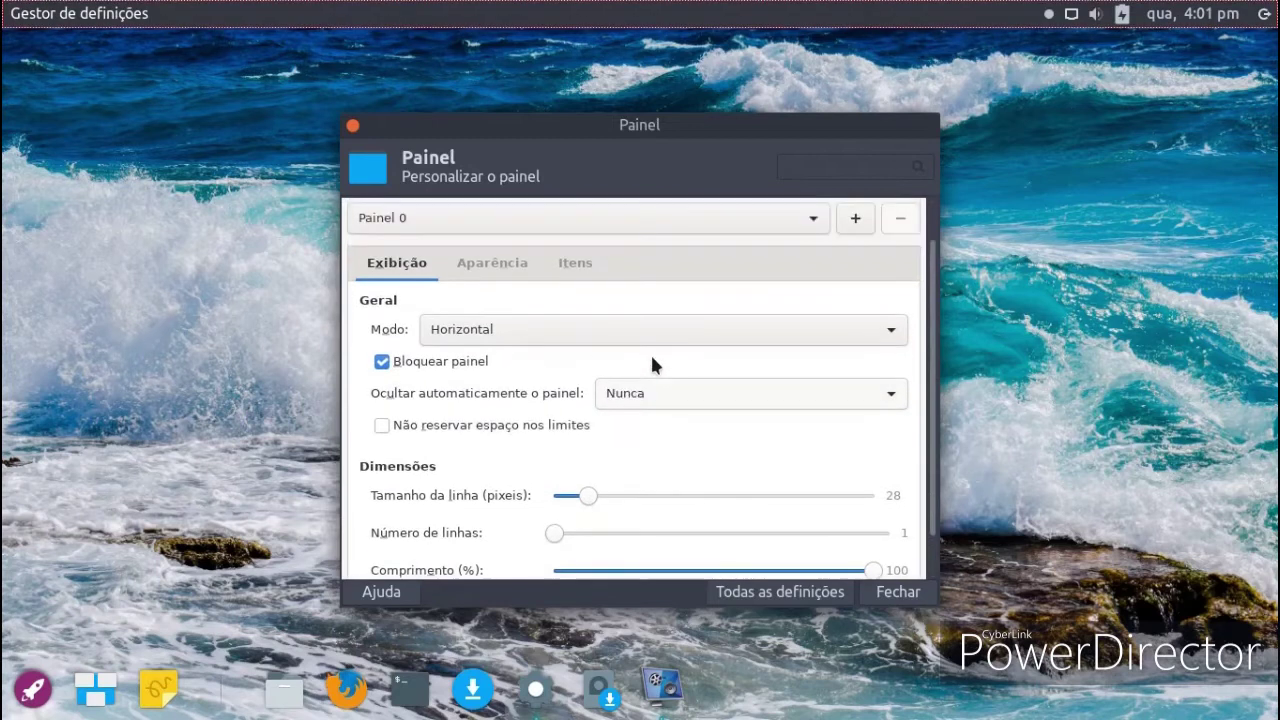
scroll(651, 358, down, 1)
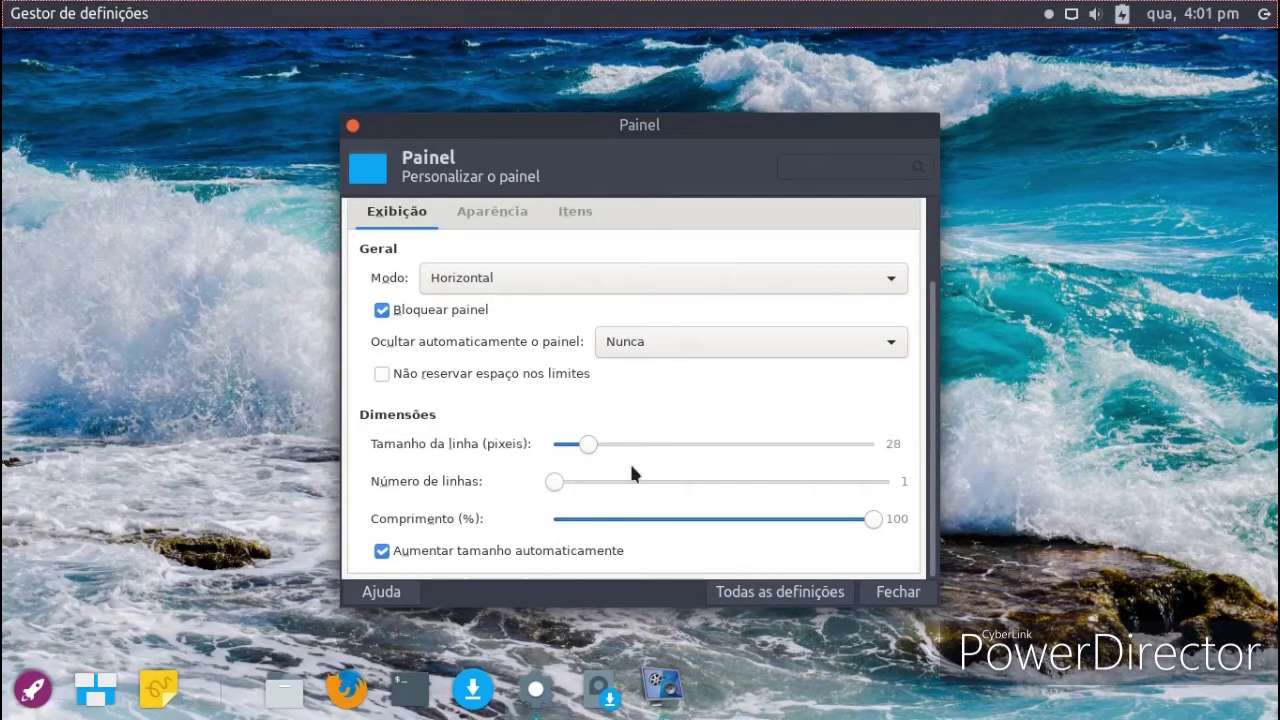
drag(676, 442, 628, 450)
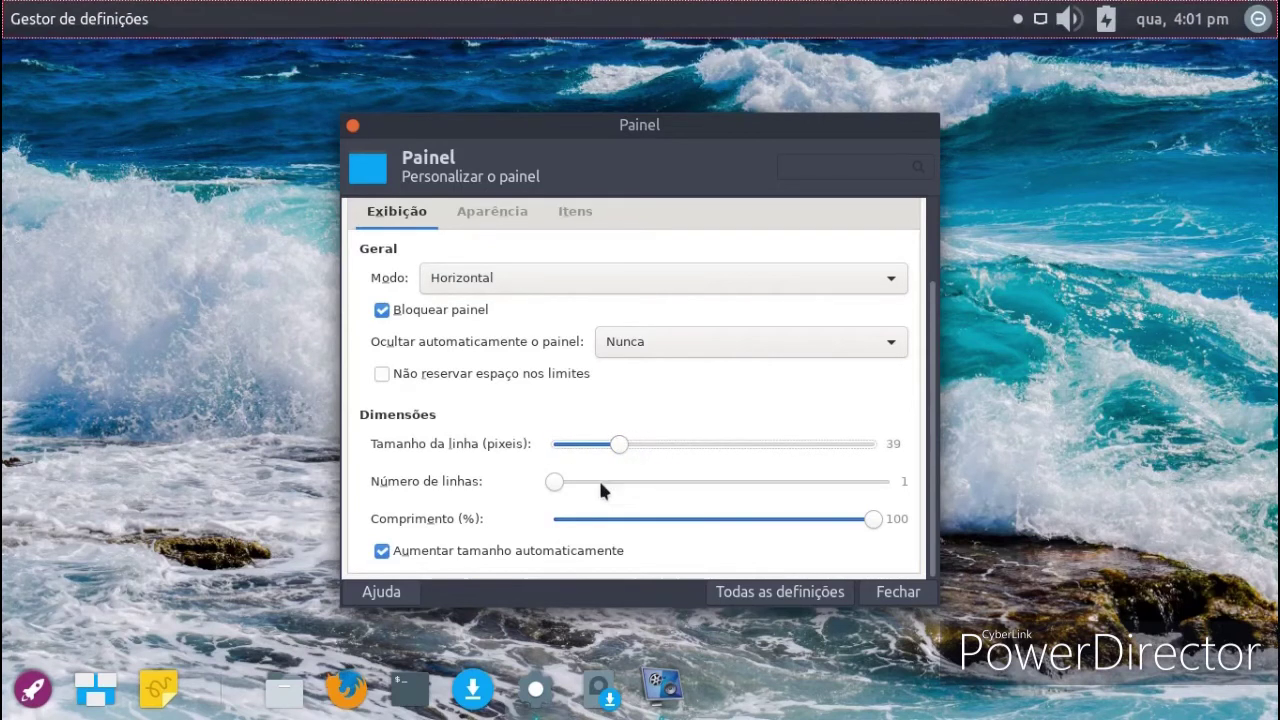
Step: Try the panel's Vertical and Barra de ambiente de trabalho modes and return it to Horizontal
click(543, 277)
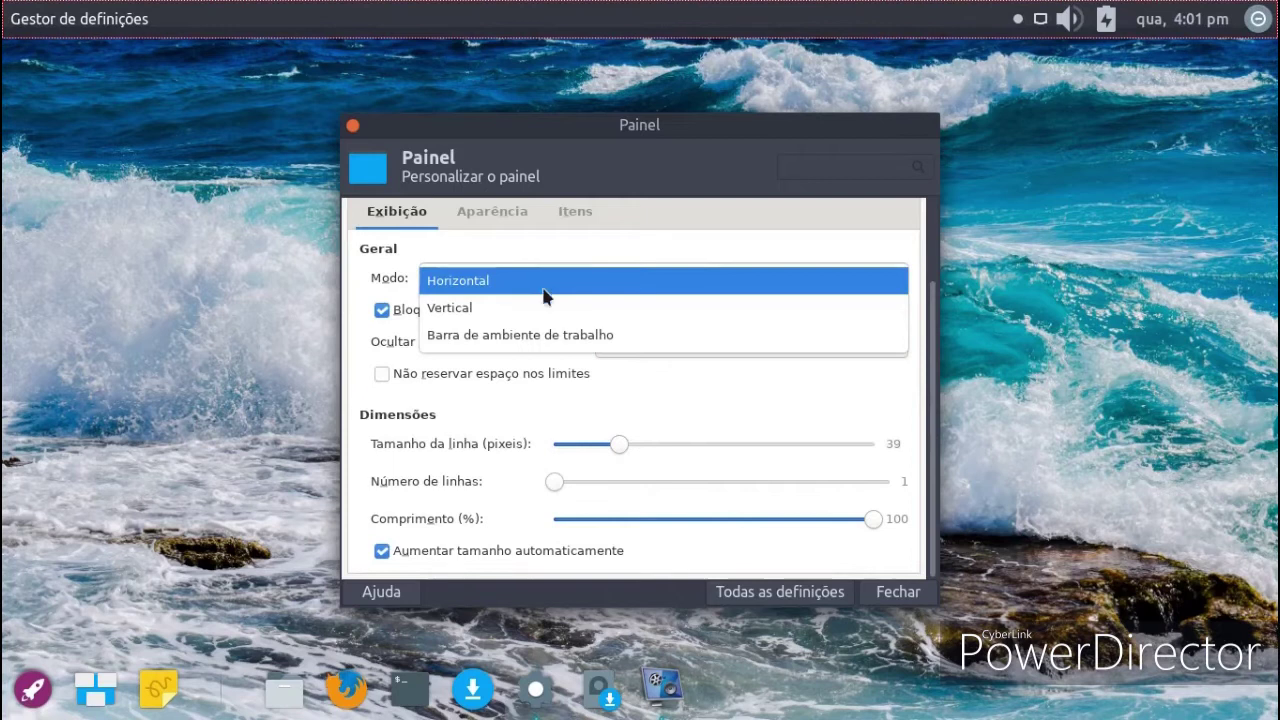
click(545, 308)
click(541, 288)
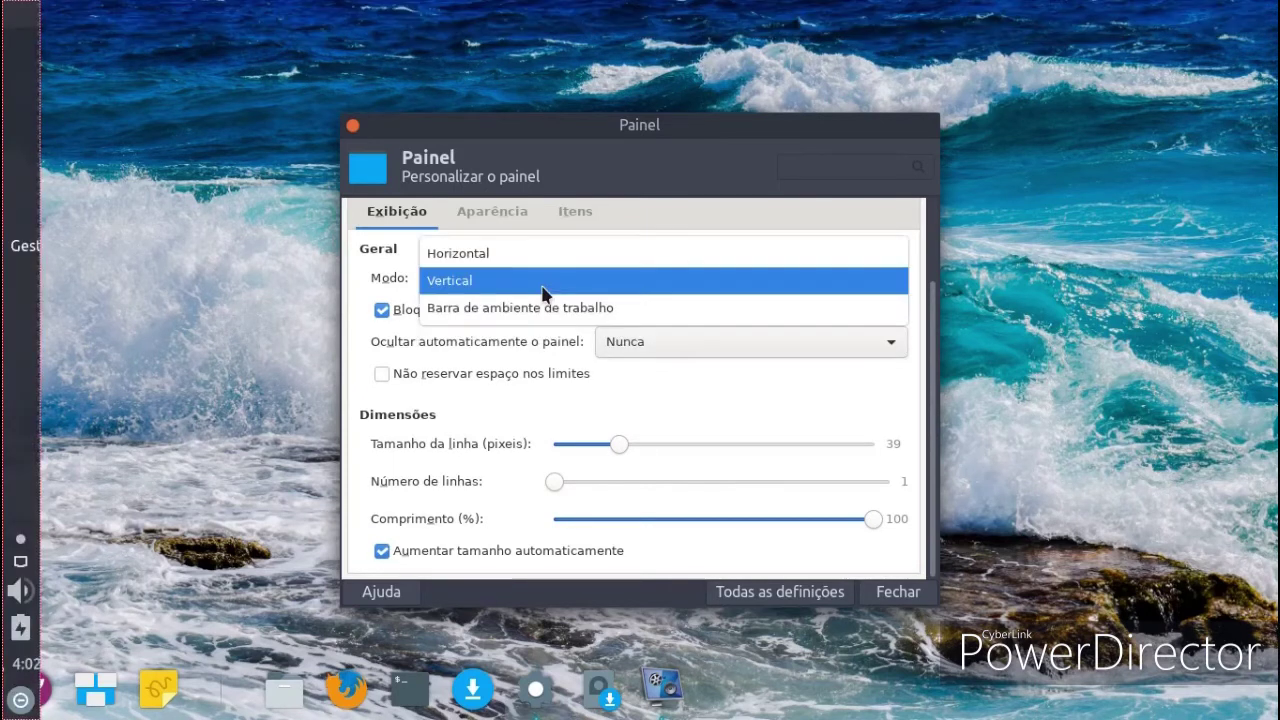
click(538, 300)
click(535, 277)
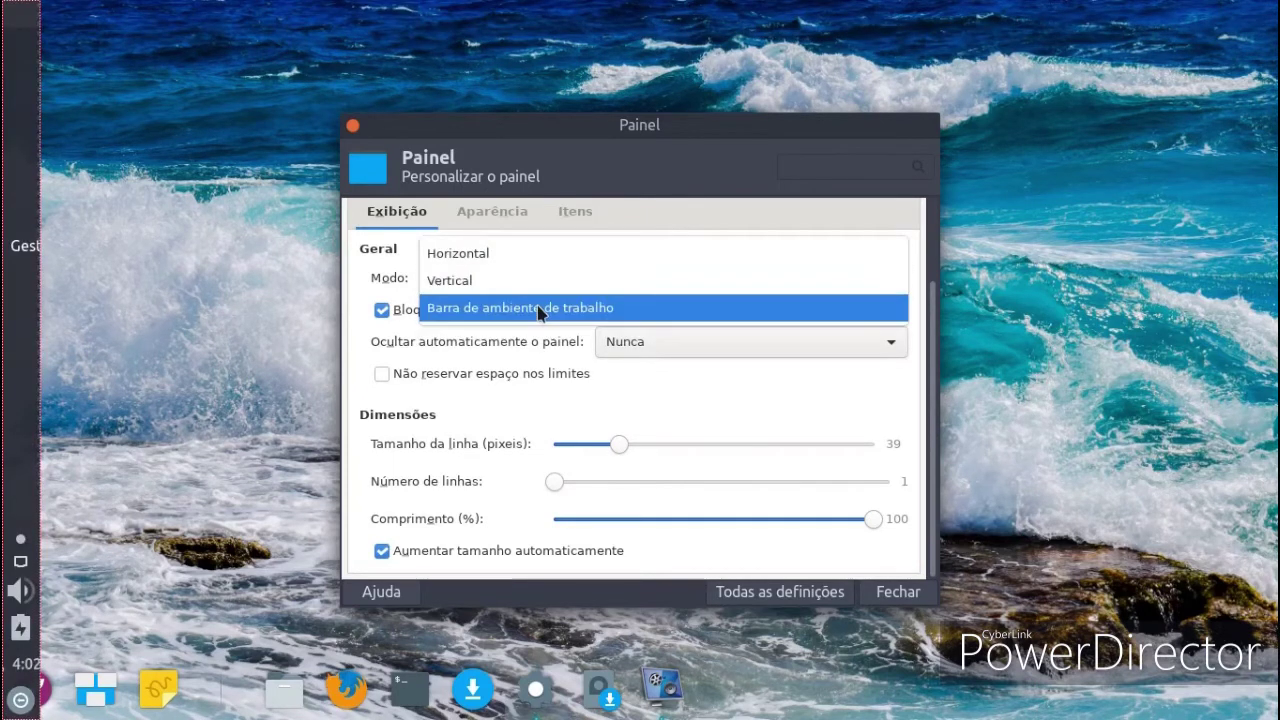
click(537, 309)
click(534, 281)
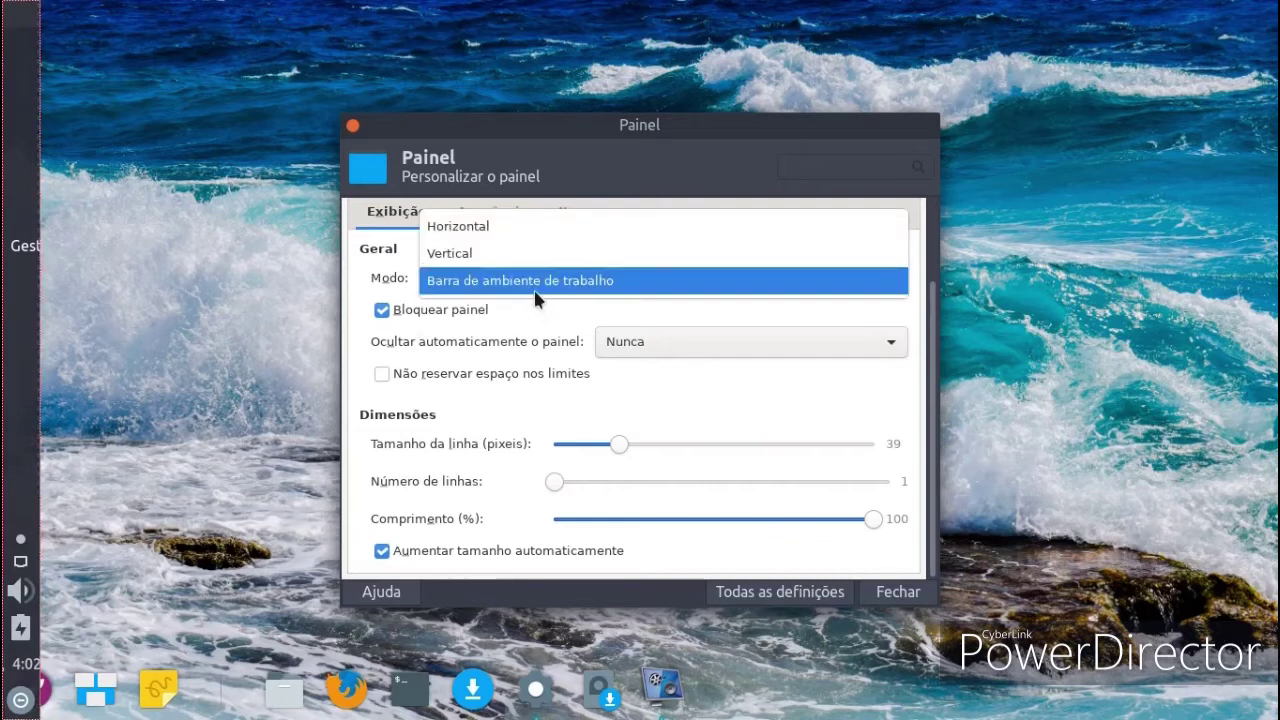
click(549, 222)
Step: Lower the panel's Entrada and Saída opacity well below full in the Aparência settings
click(500, 218)
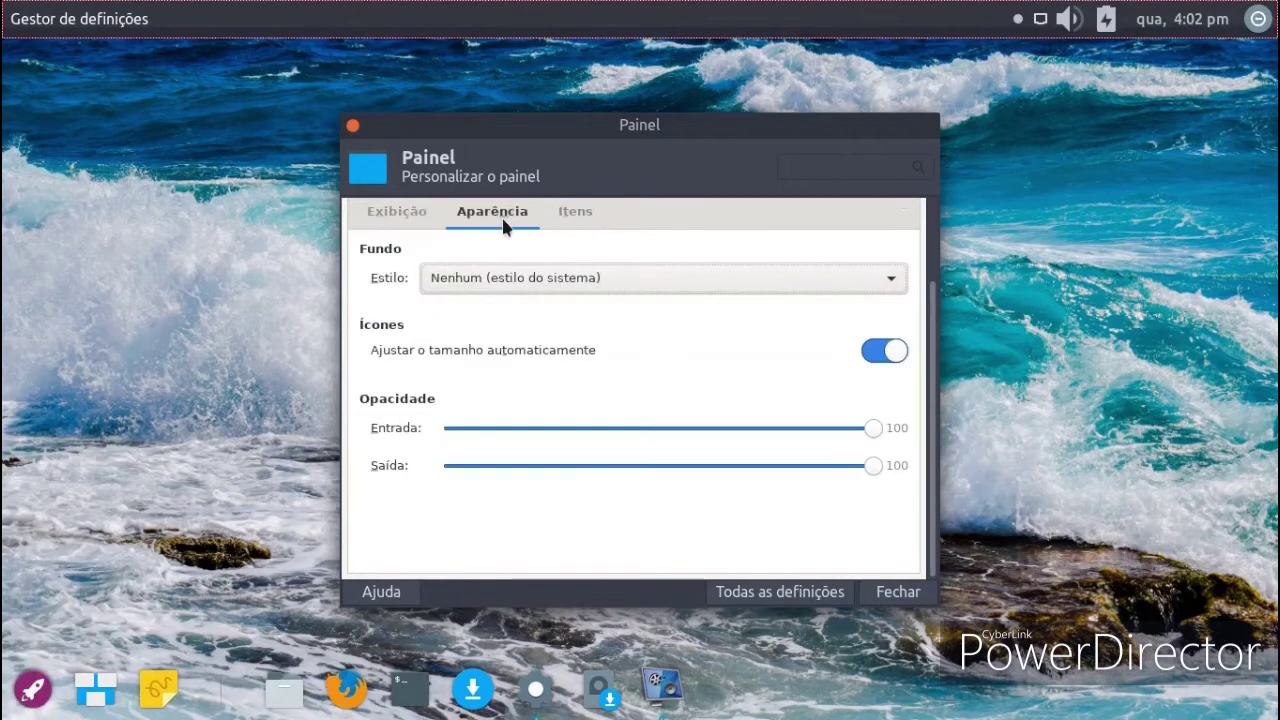
drag(871, 429, 572, 447)
drag(870, 466, 575, 473)
Step: Look through the plugins listed under the panel's Itens and close the panel settings
click(590, 218)
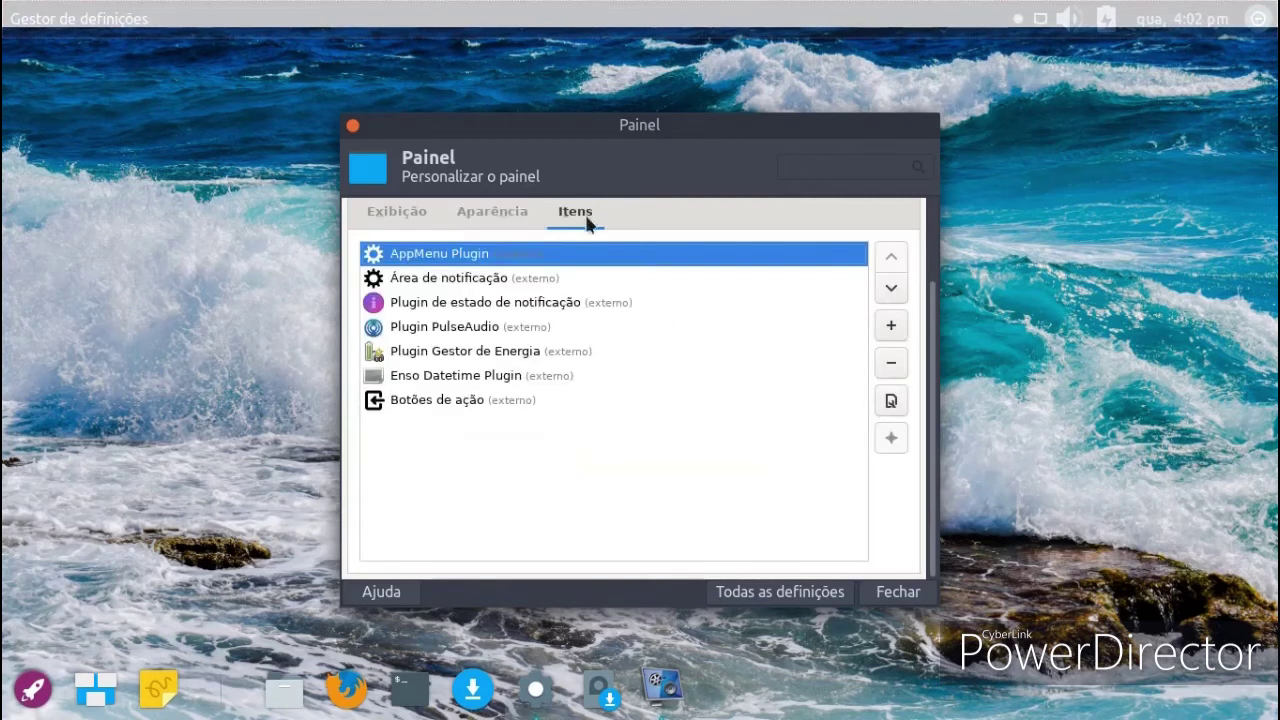
click(555, 278)
click(520, 326)
click(470, 400)
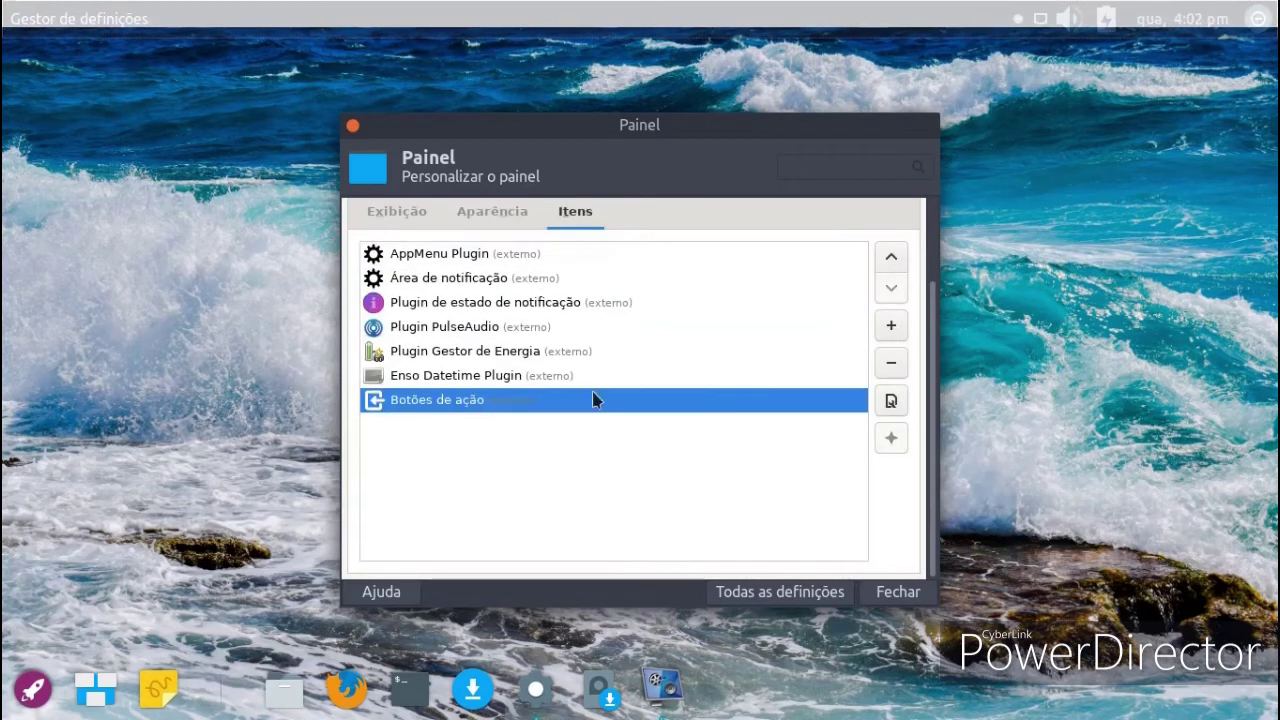
click(898, 592)
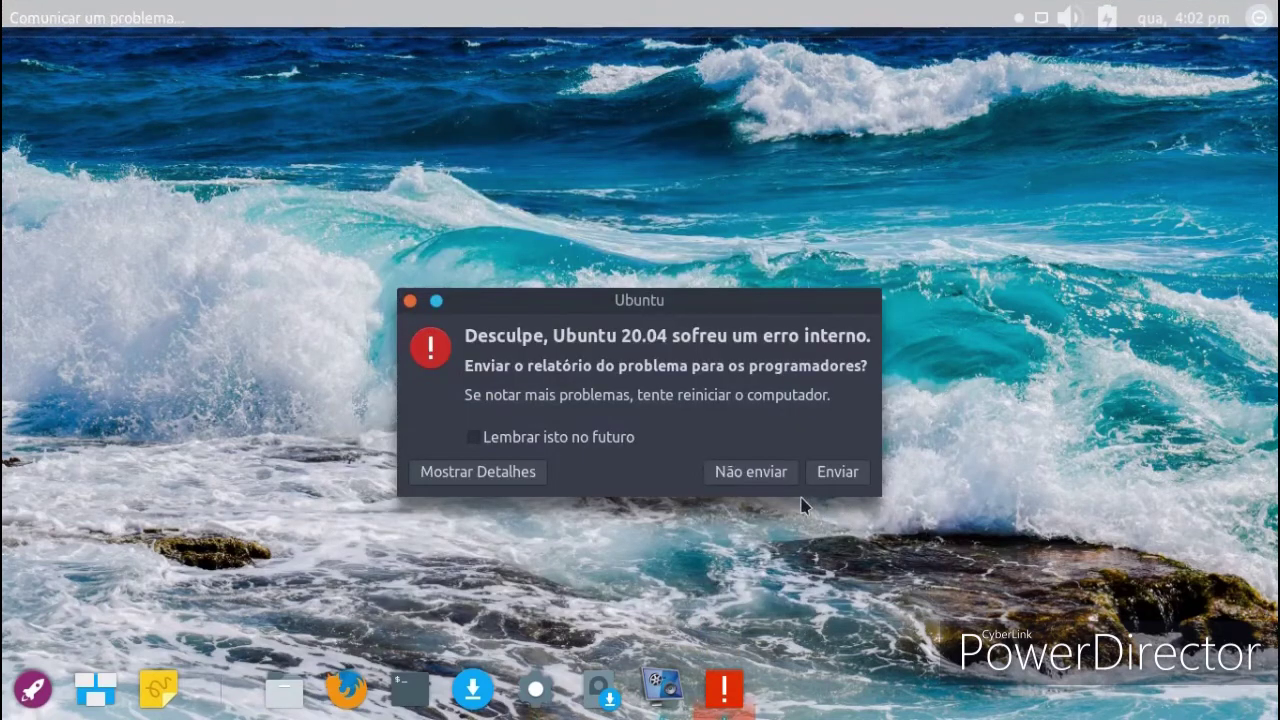
Step: Dismiss the Ubuntu internal error report without sending it and quit the problem reporter
click(751, 472)
click(143, 10)
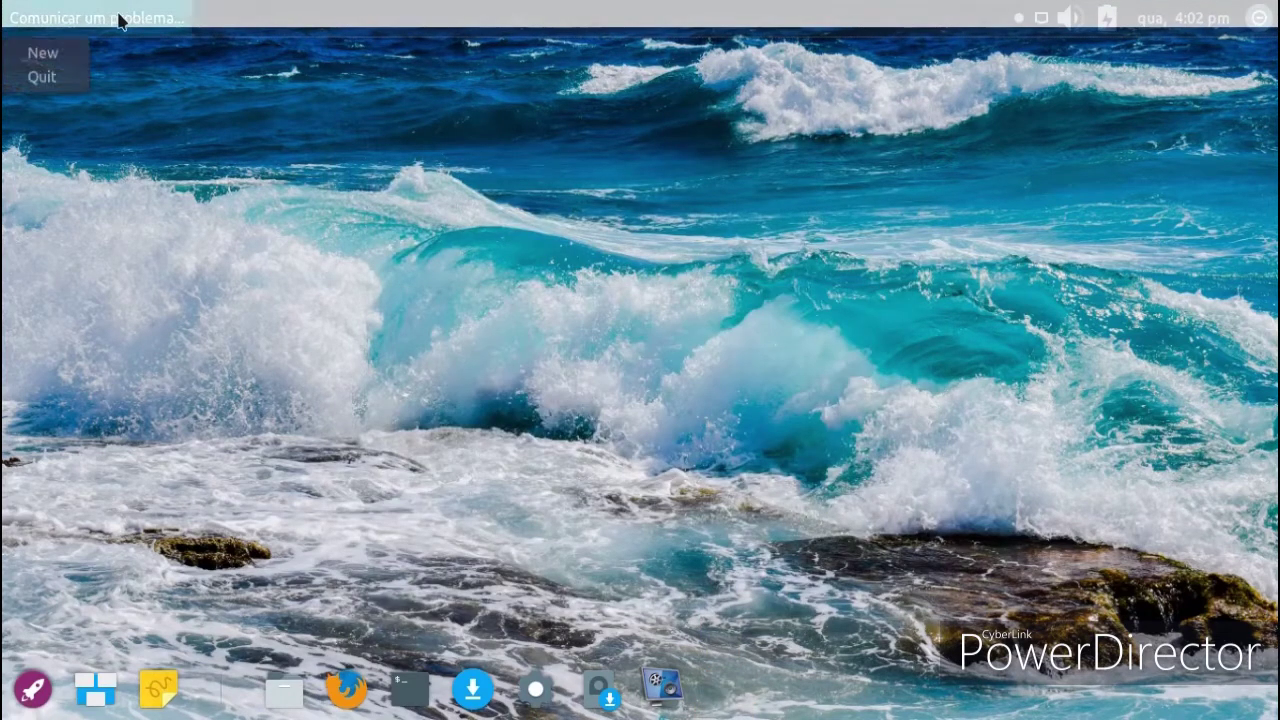
click(58, 84)
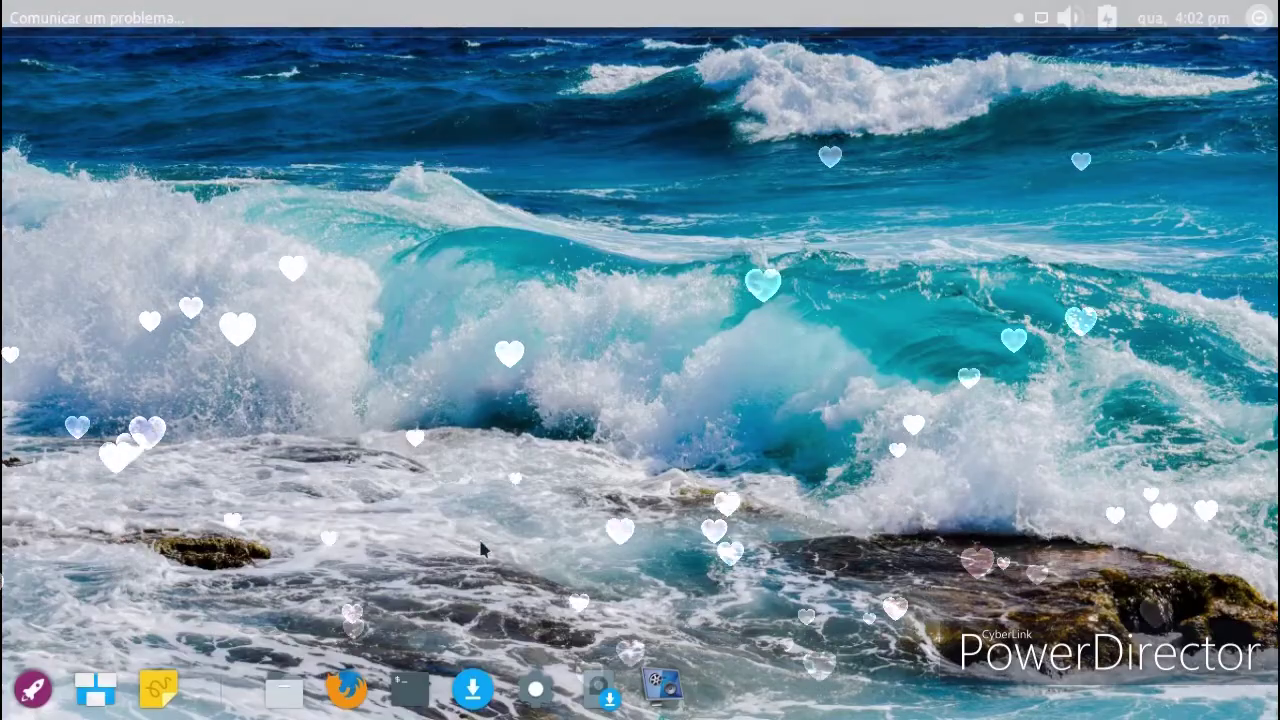
Step: Launch the Enso 0.4 installer and minimize the vokoscreen window that covers it
click(600, 688)
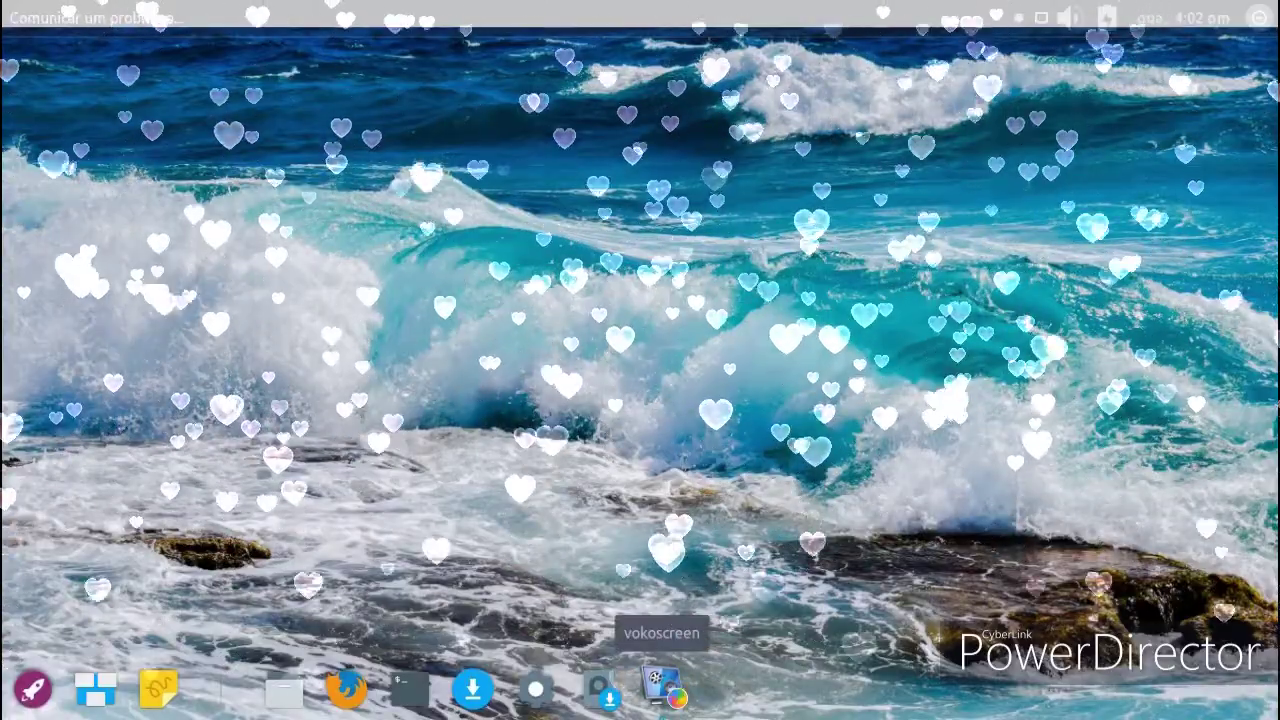
click(661, 685)
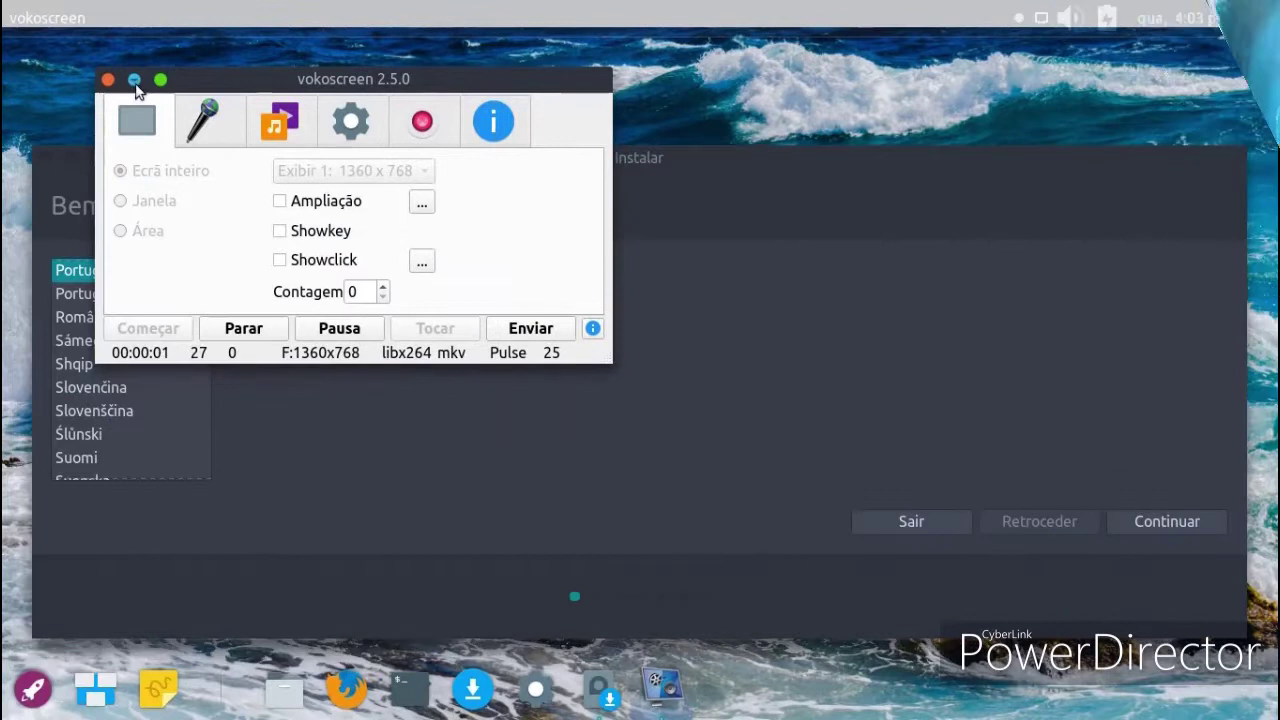
click(134, 80)
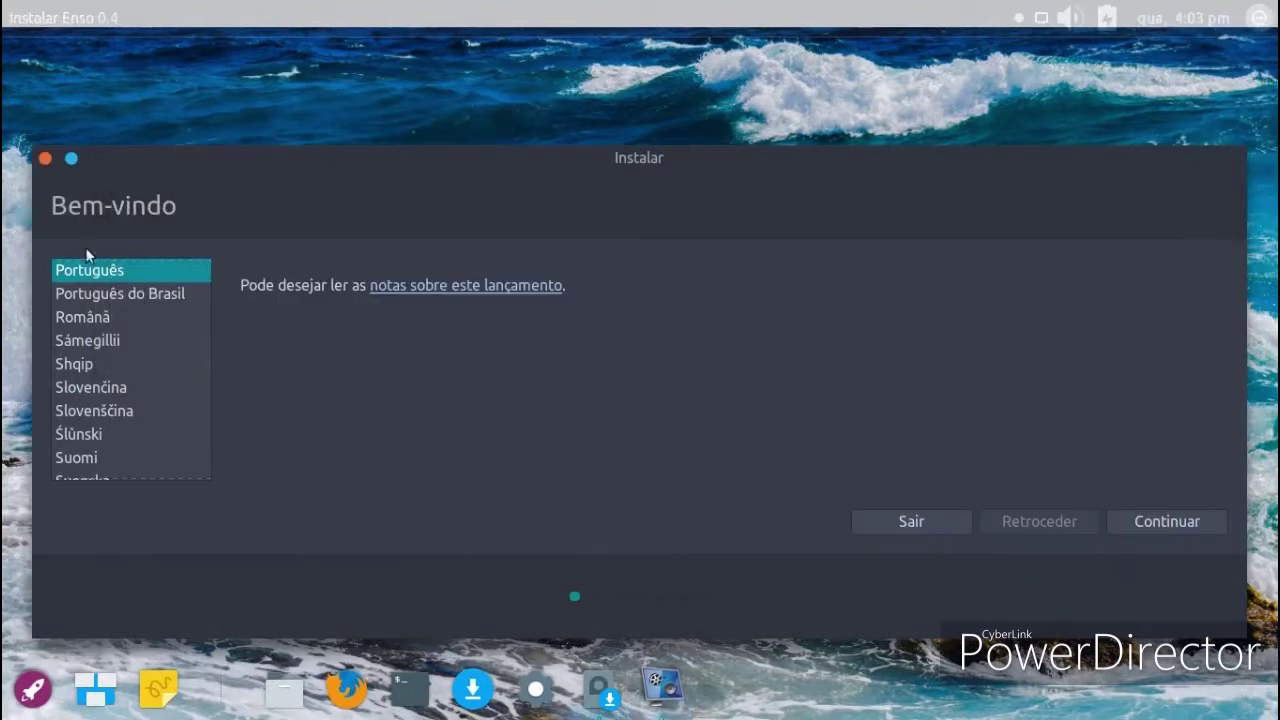
Step: Try several languages on the installer's welcome page and return to Português
click(86, 296)
click(73, 393)
click(64, 455)
click(87, 317)
click(92, 271)
Step: Continue through the installer, keeping the Portuguese keyboard layout and the option to download updates during installation
click(1144, 519)
click(1155, 536)
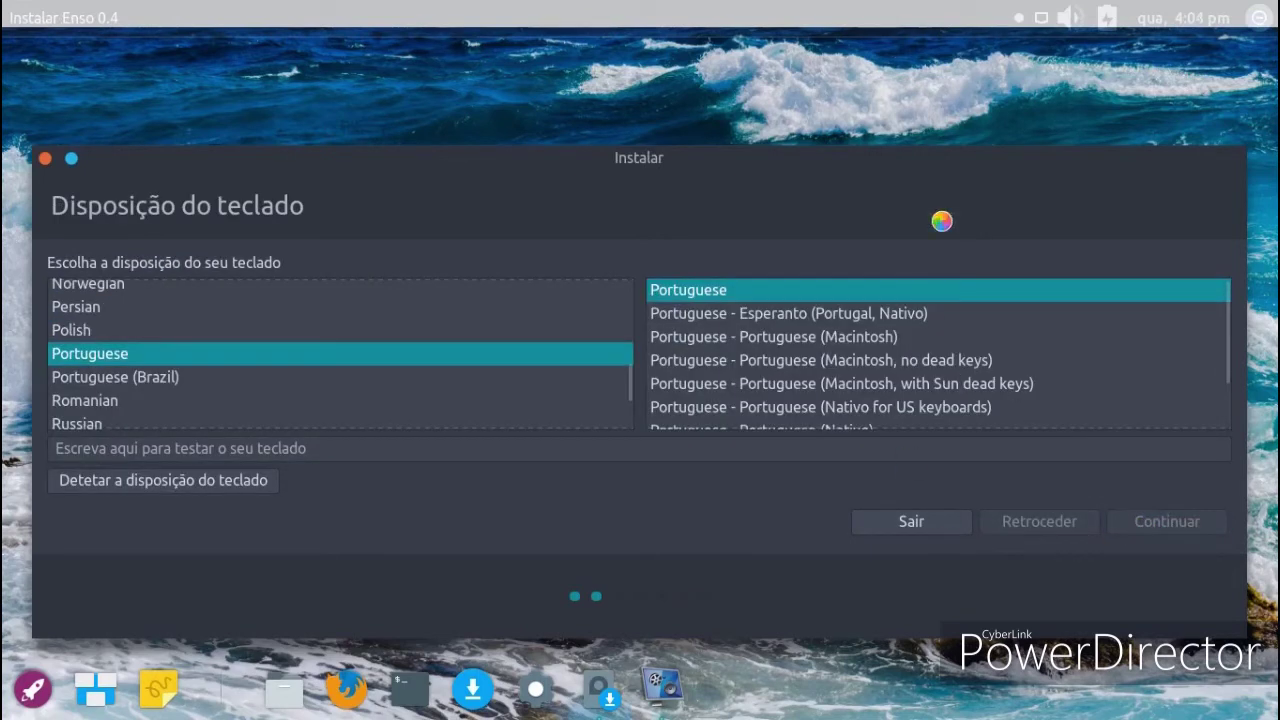
click(1140, 520)
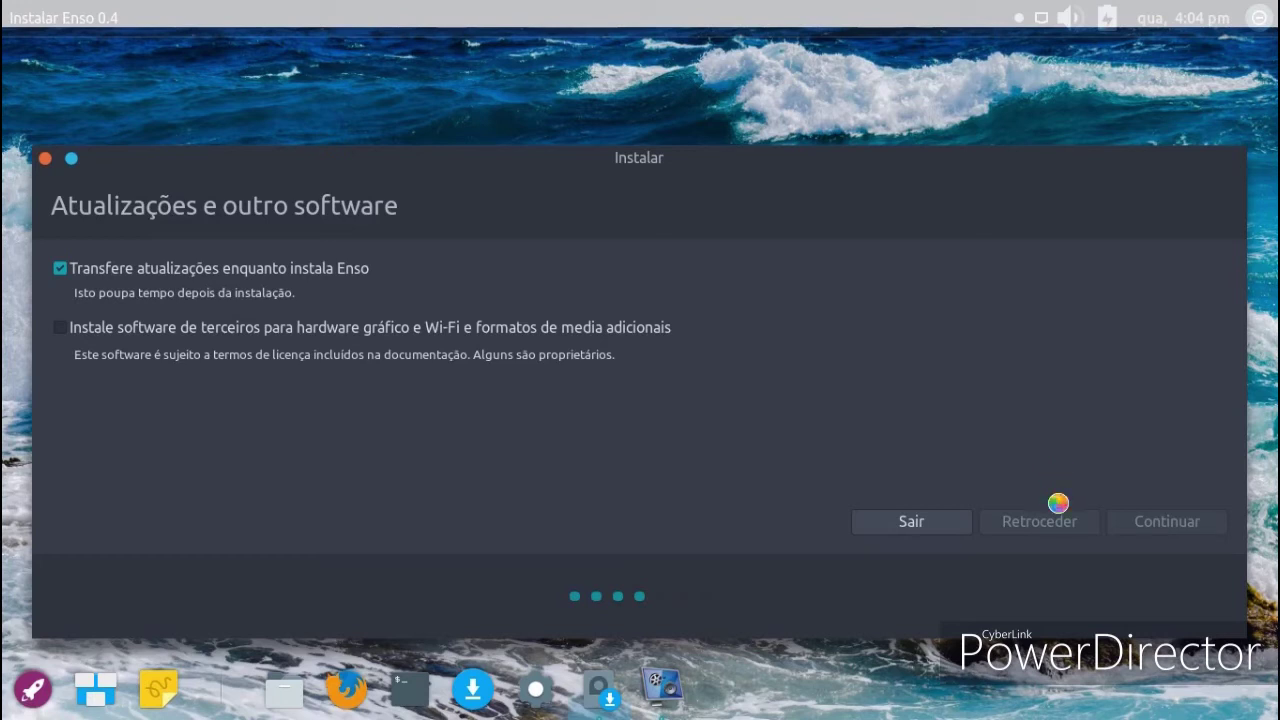
Step: Choose the installation type Mais uma coisa, view the partition table, and quit the installer without installing
click(152, 424)
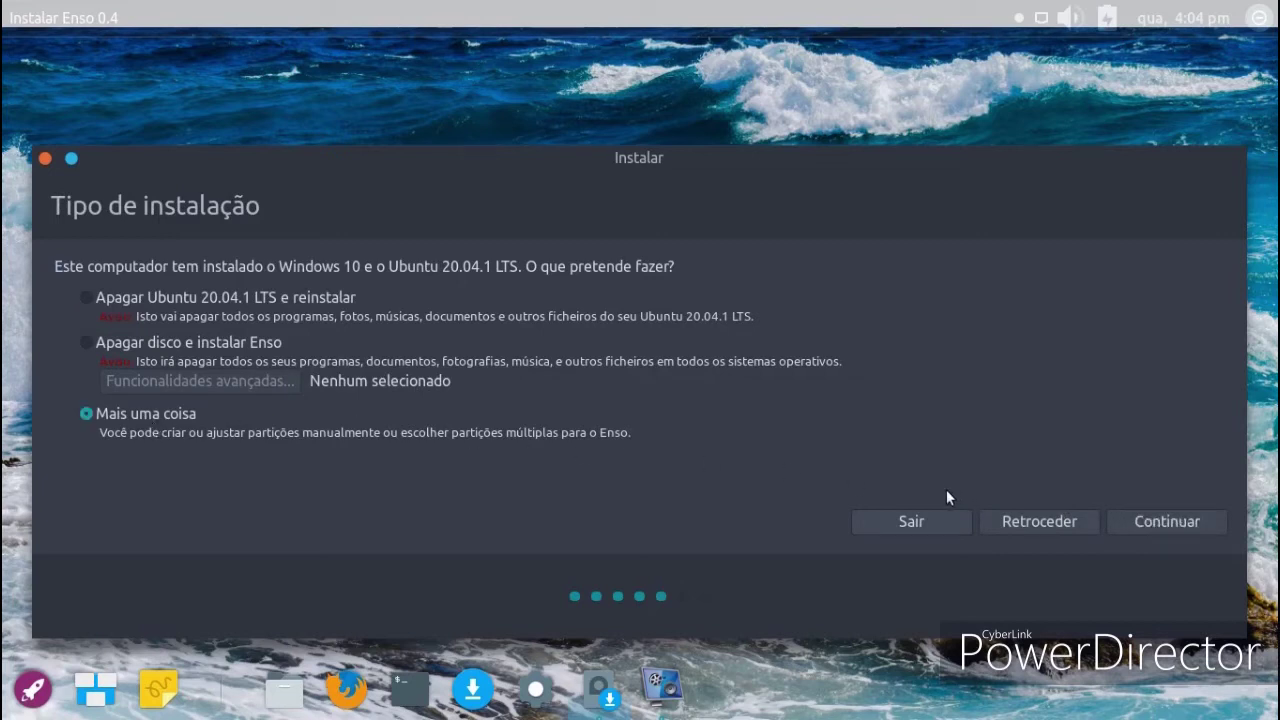
click(1136, 524)
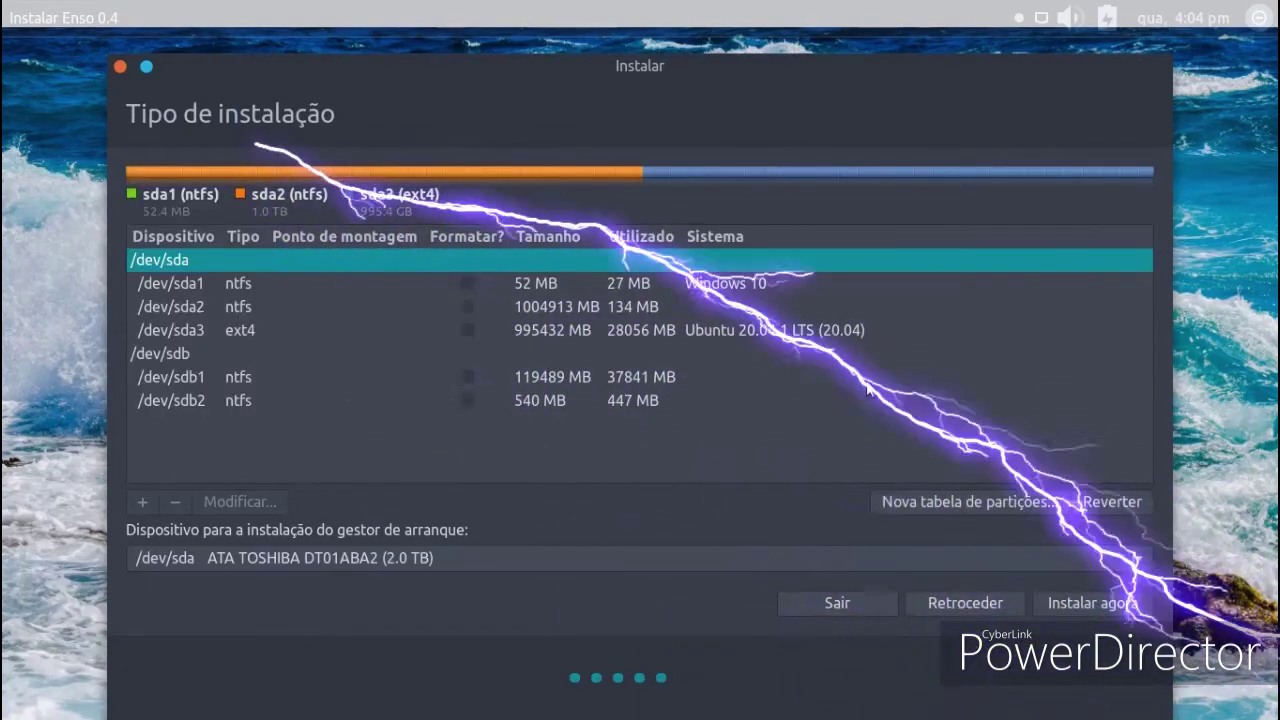
click(119, 66)
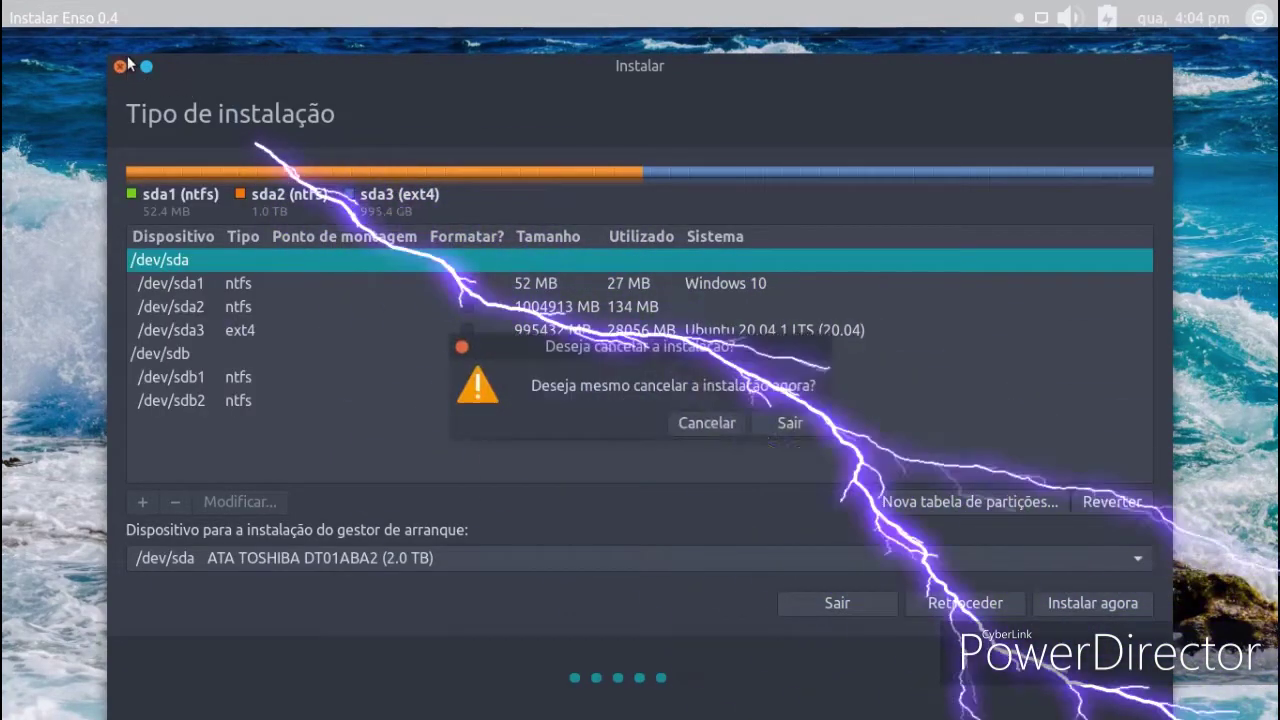
click(785, 423)
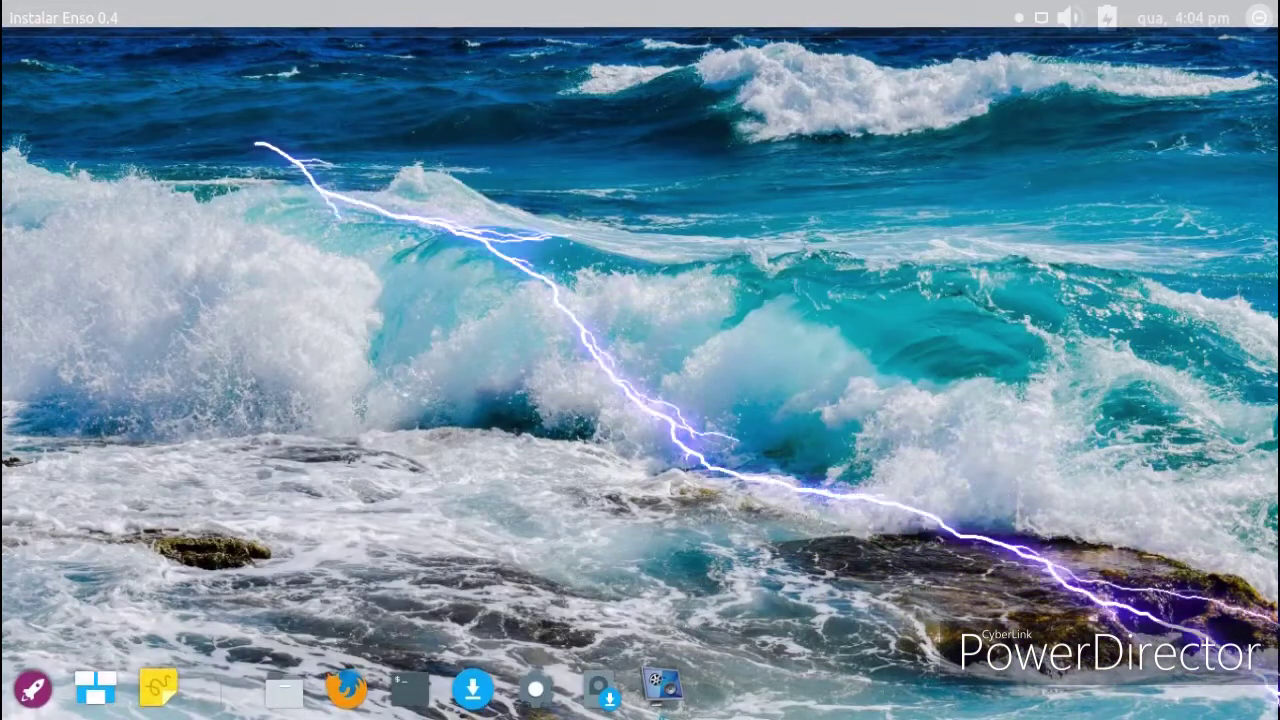
Step: Open Settings from the dock's context options and look through the available categories down to Outras
right_click(995, 700)
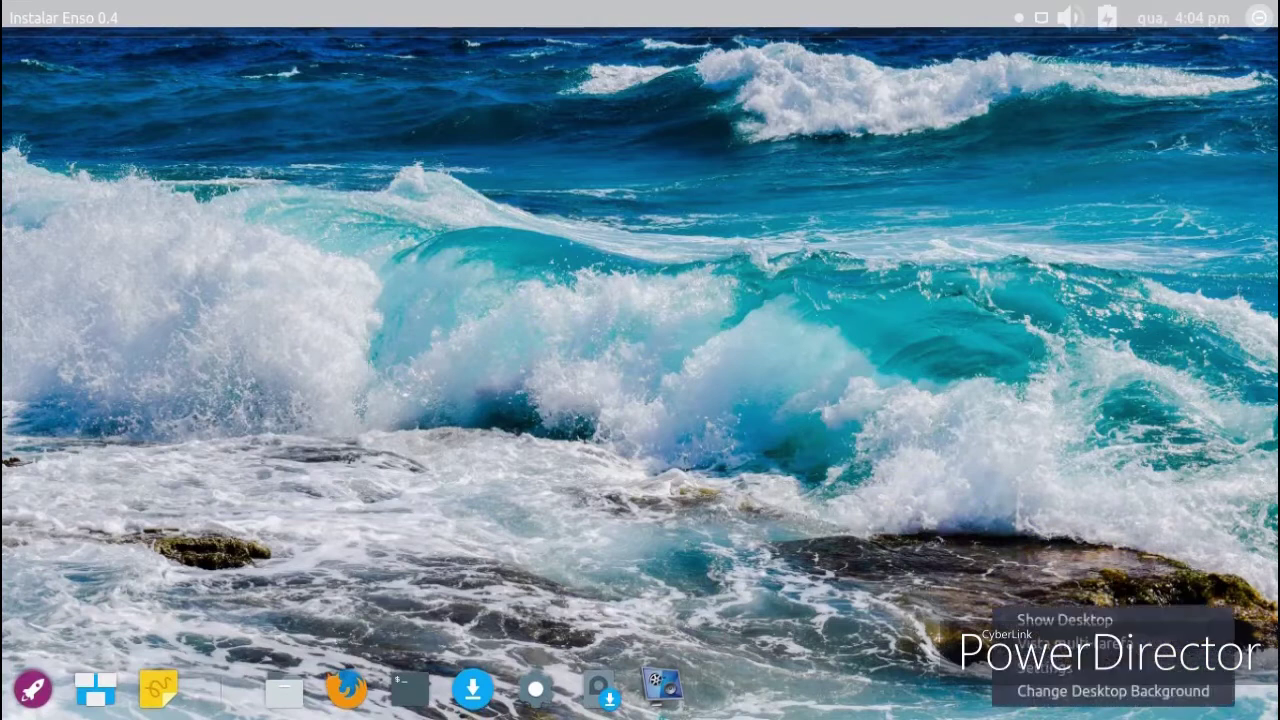
click(995, 698)
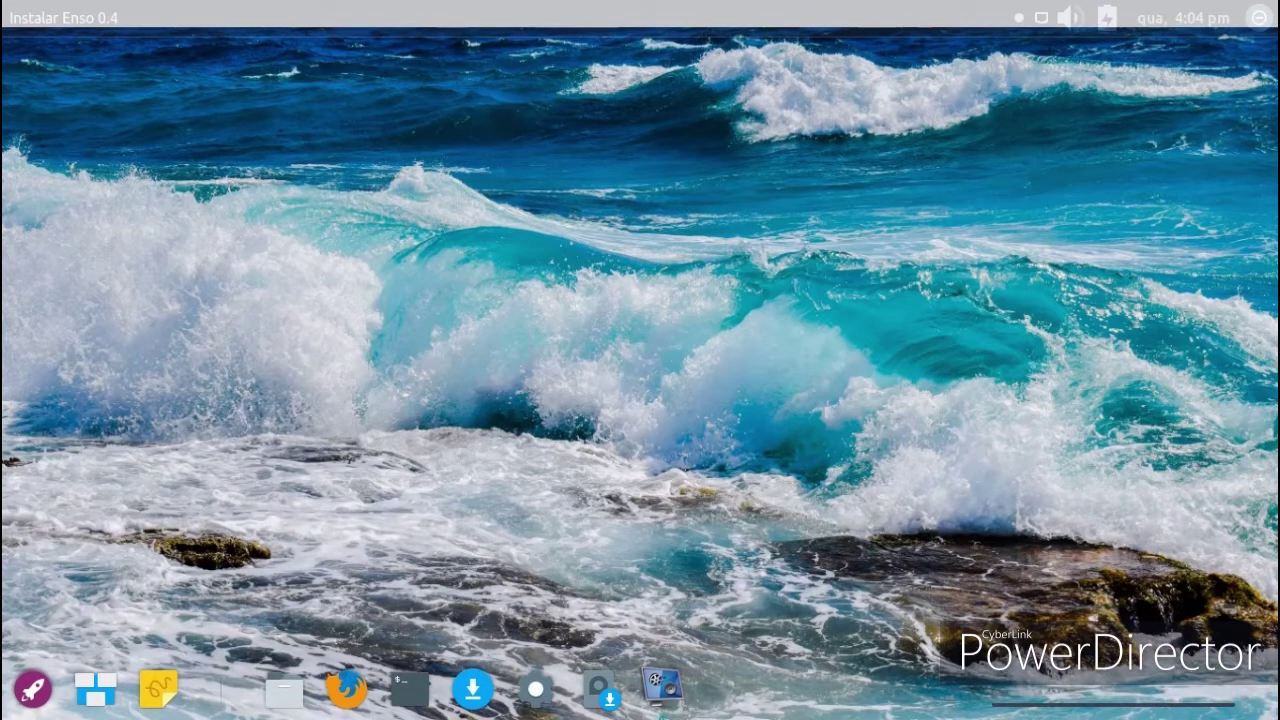
right_click(995, 700)
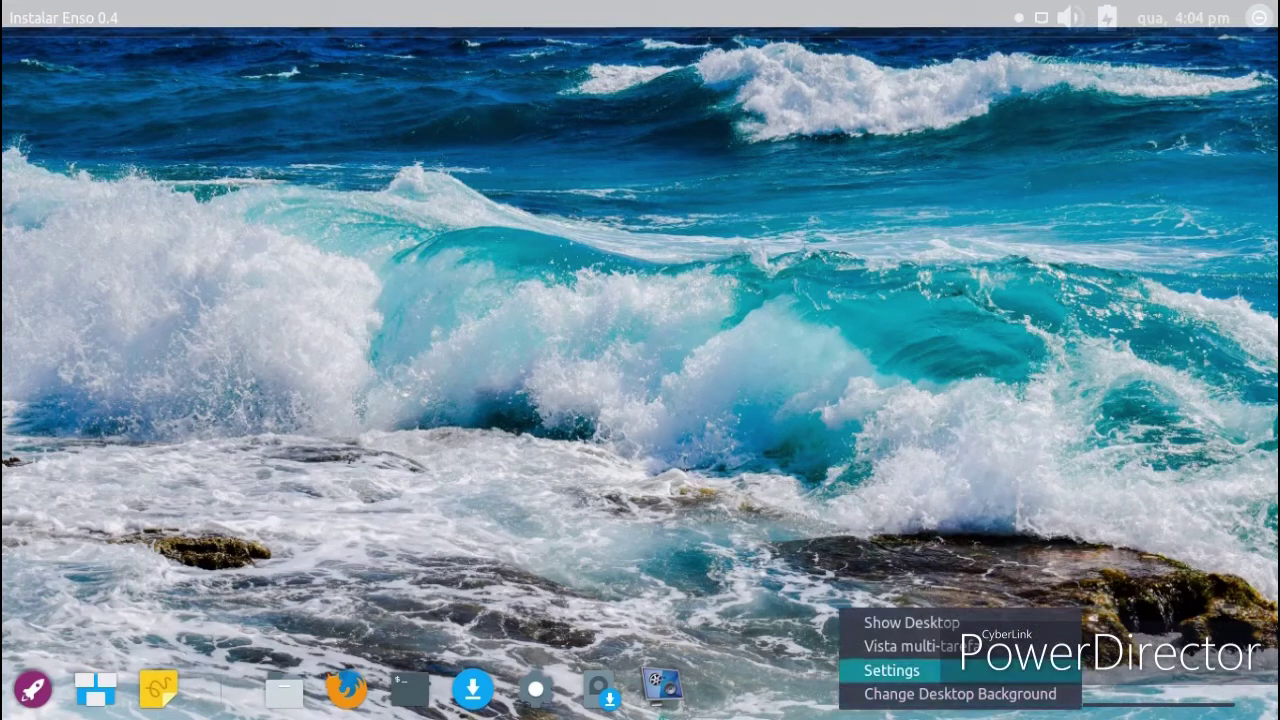
click(865, 671)
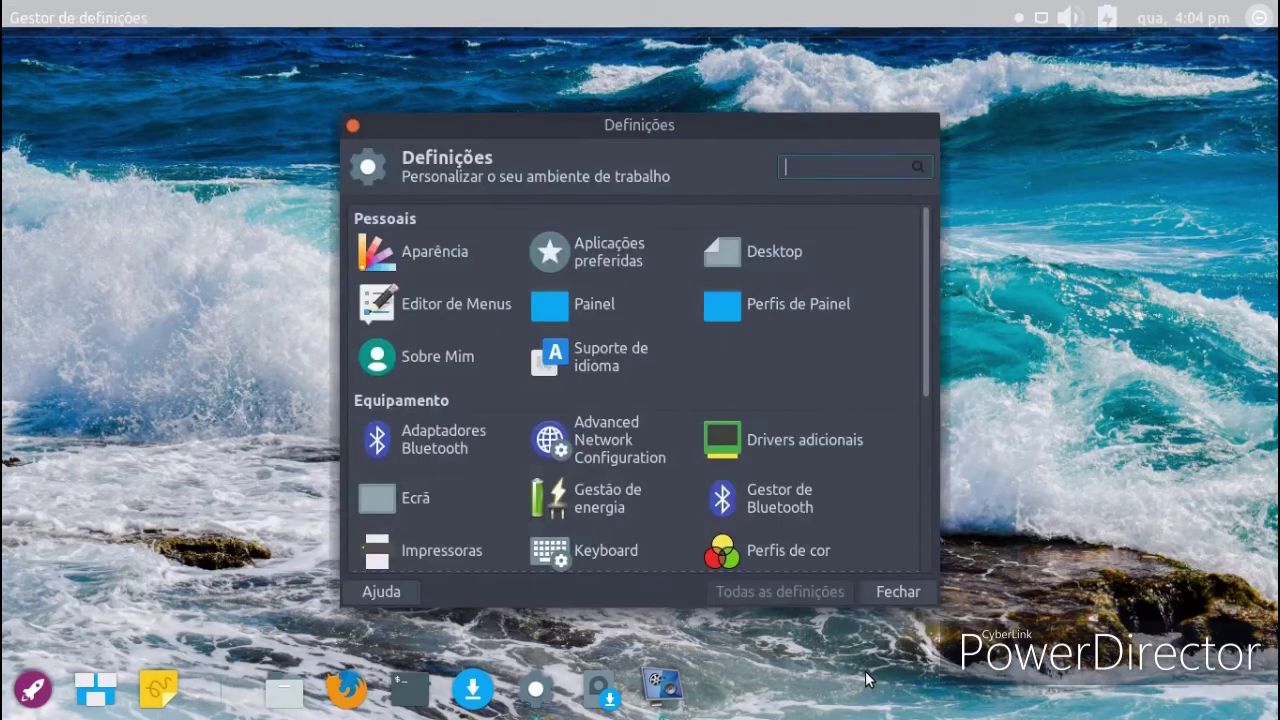
scroll(835, 456, down, 2)
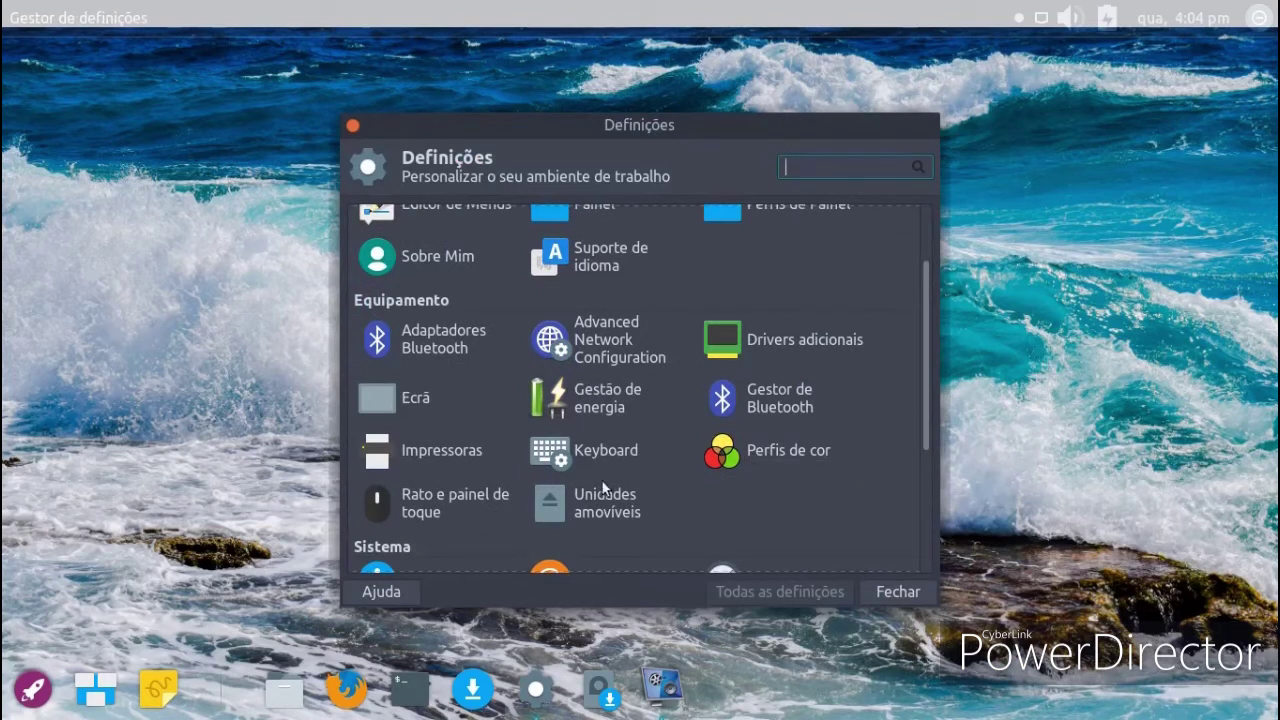
scroll(601, 483, down, 3)
scroll(601, 483, down, 2)
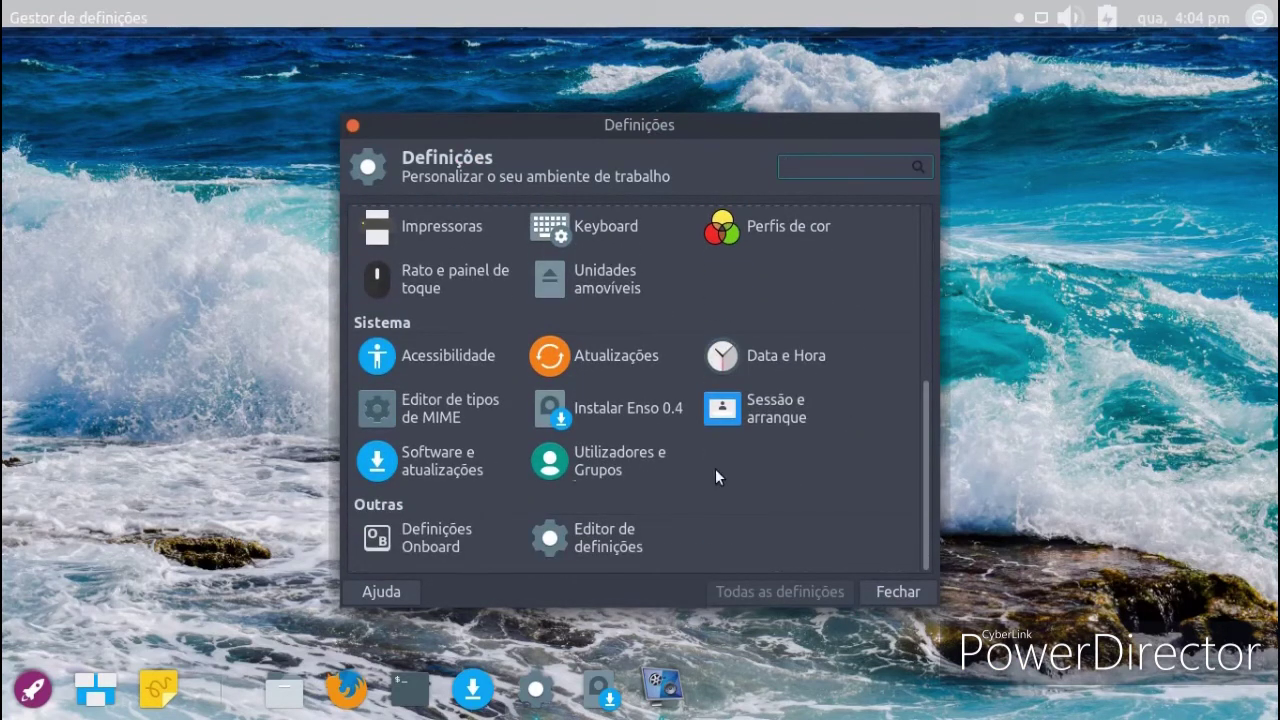
Step: Open Perfis de Painel from the settings, look at the GNOME 2 and Redmond profiles, and close it without applying any
scroll(715, 468, up, 6)
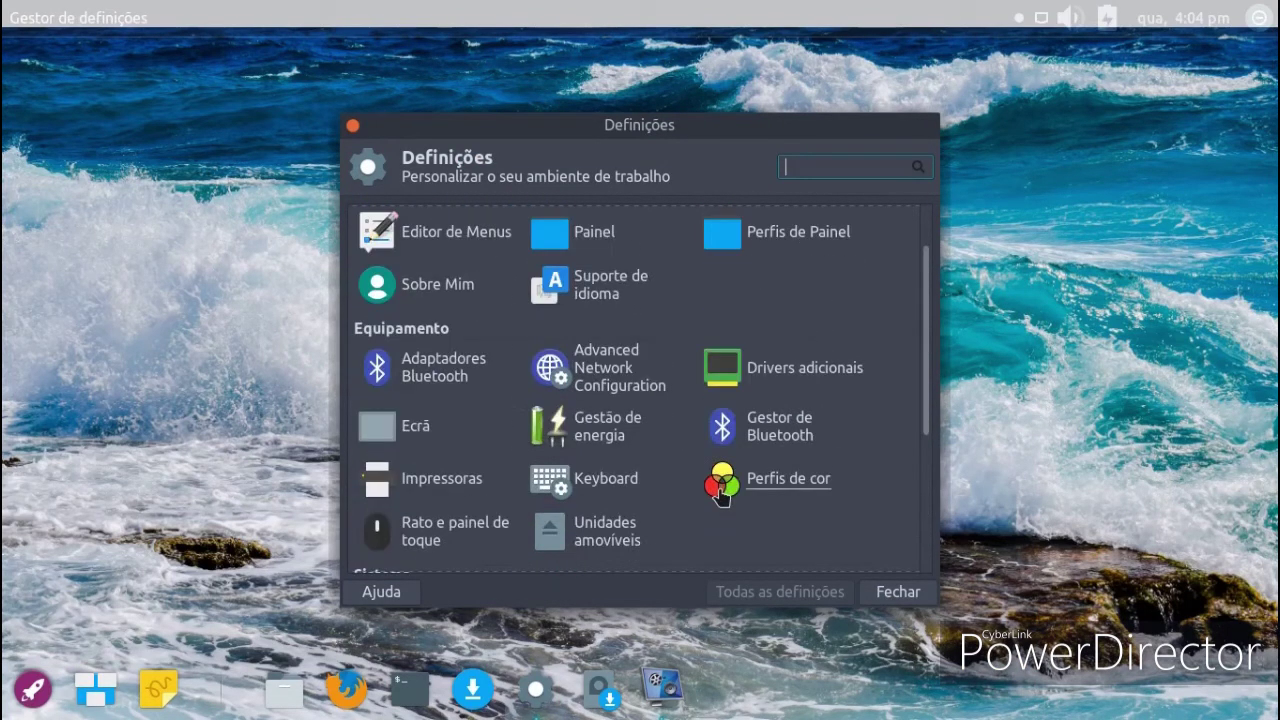
scroll(720, 495, up, 2)
click(765, 312)
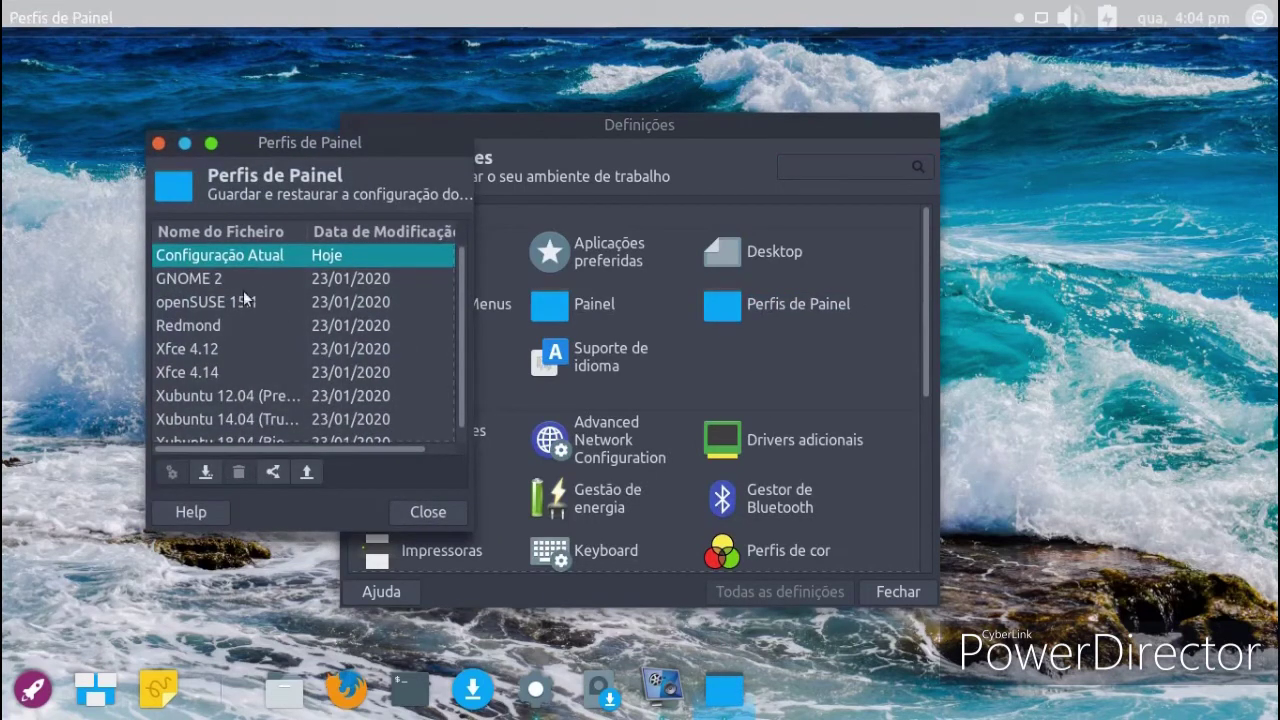
click(205, 278)
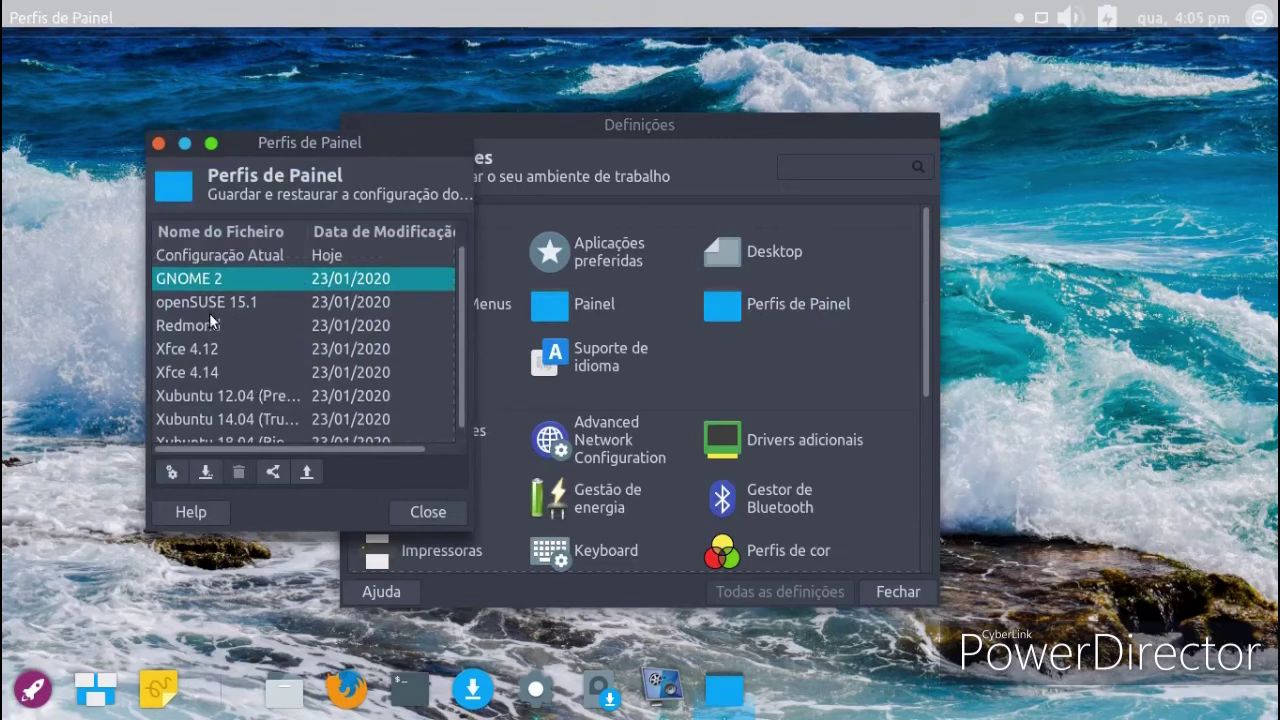
click(212, 325)
click(428, 514)
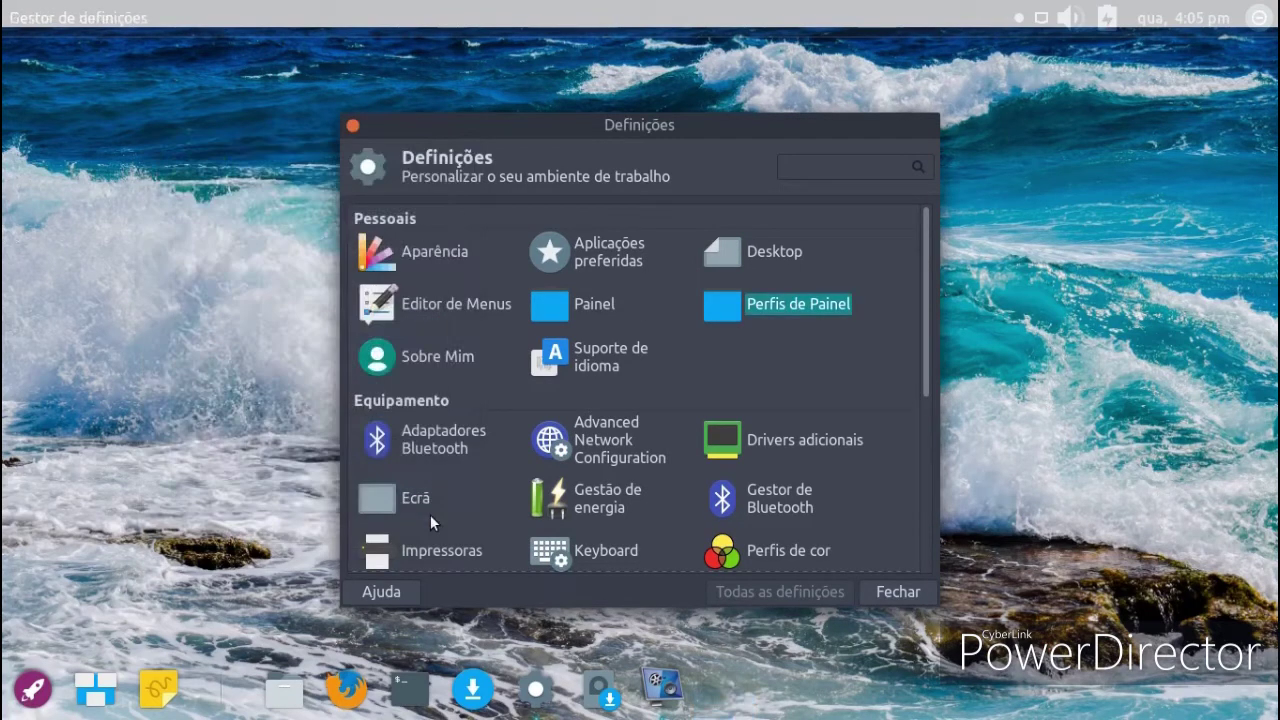
Step: Open the Painel settings and unlock Painel 0
click(32, 688)
click(32, 688)
scroll(566, 386, down, 3)
scroll(483, 464, down, 2)
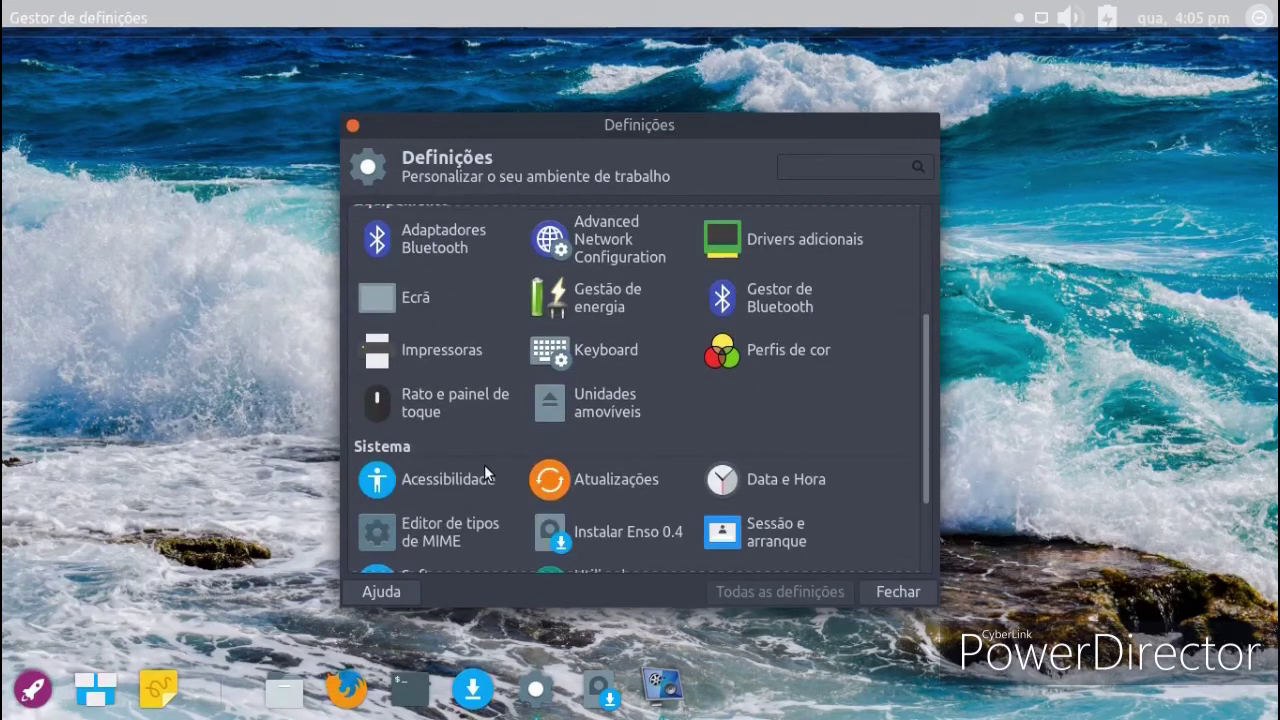
scroll(641, 415, down, 1)
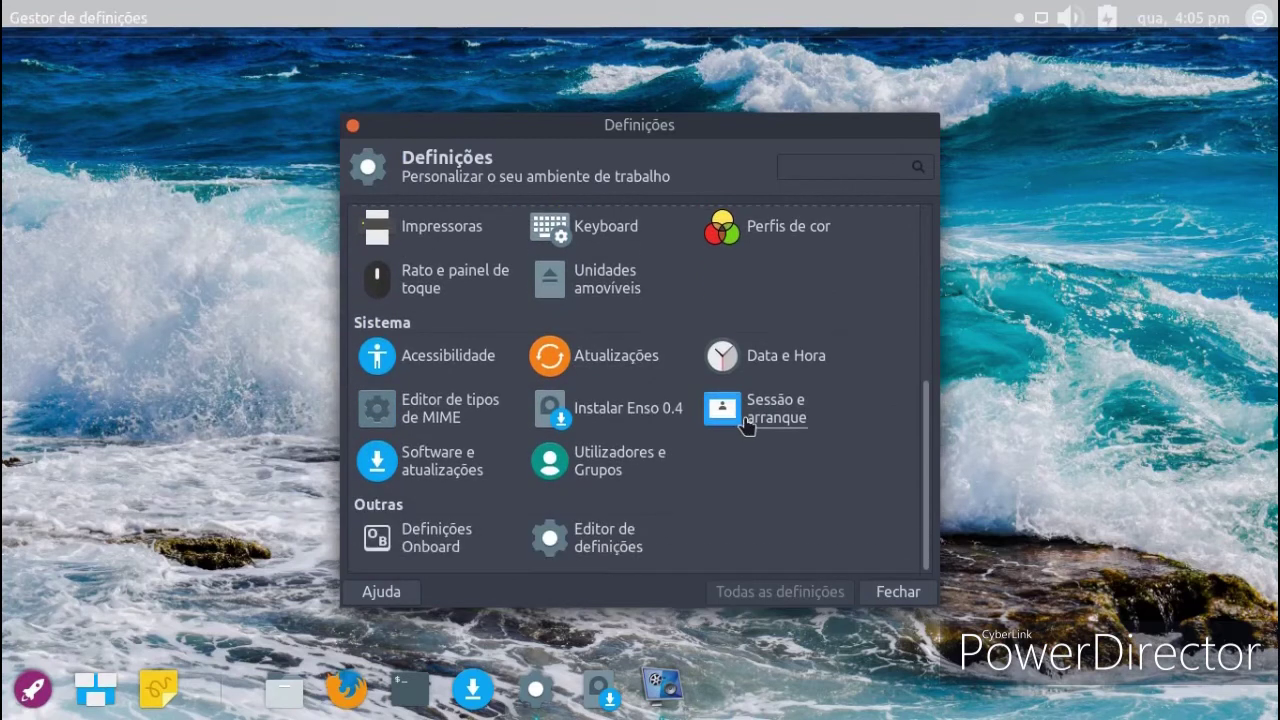
scroll(740, 426, up, 3)
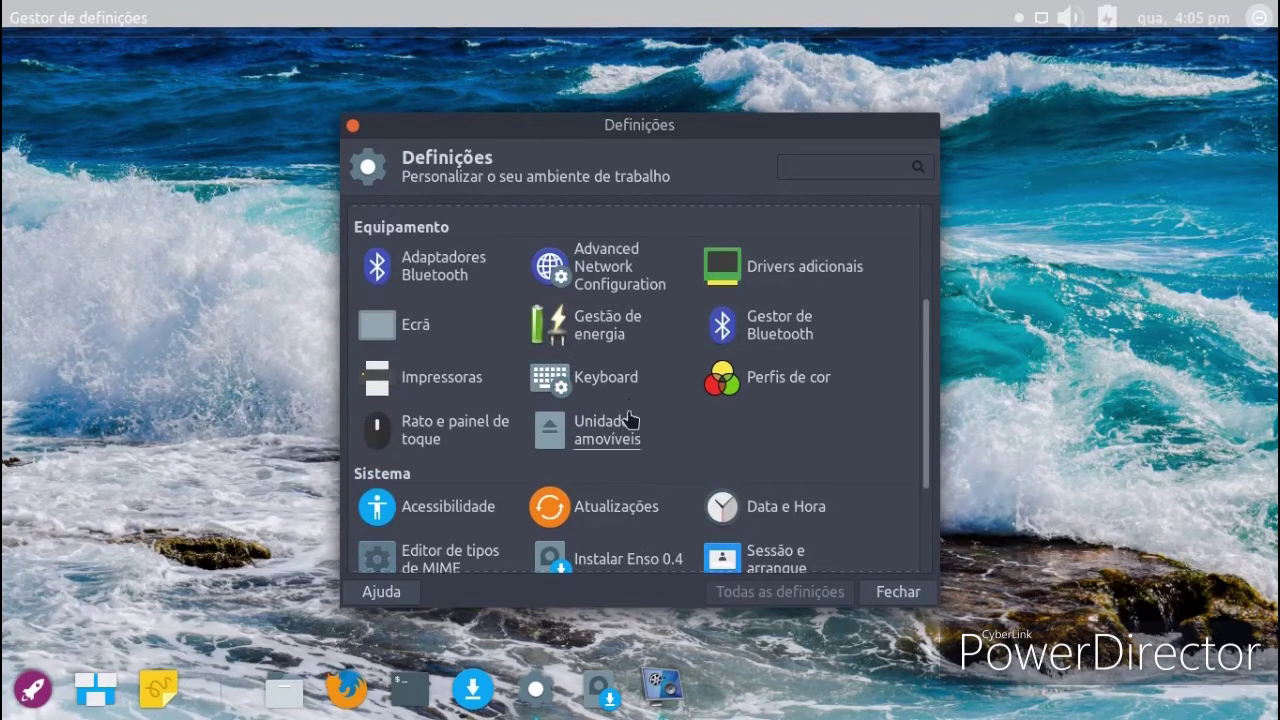
scroll(745, 445, up, 3)
click(597, 305)
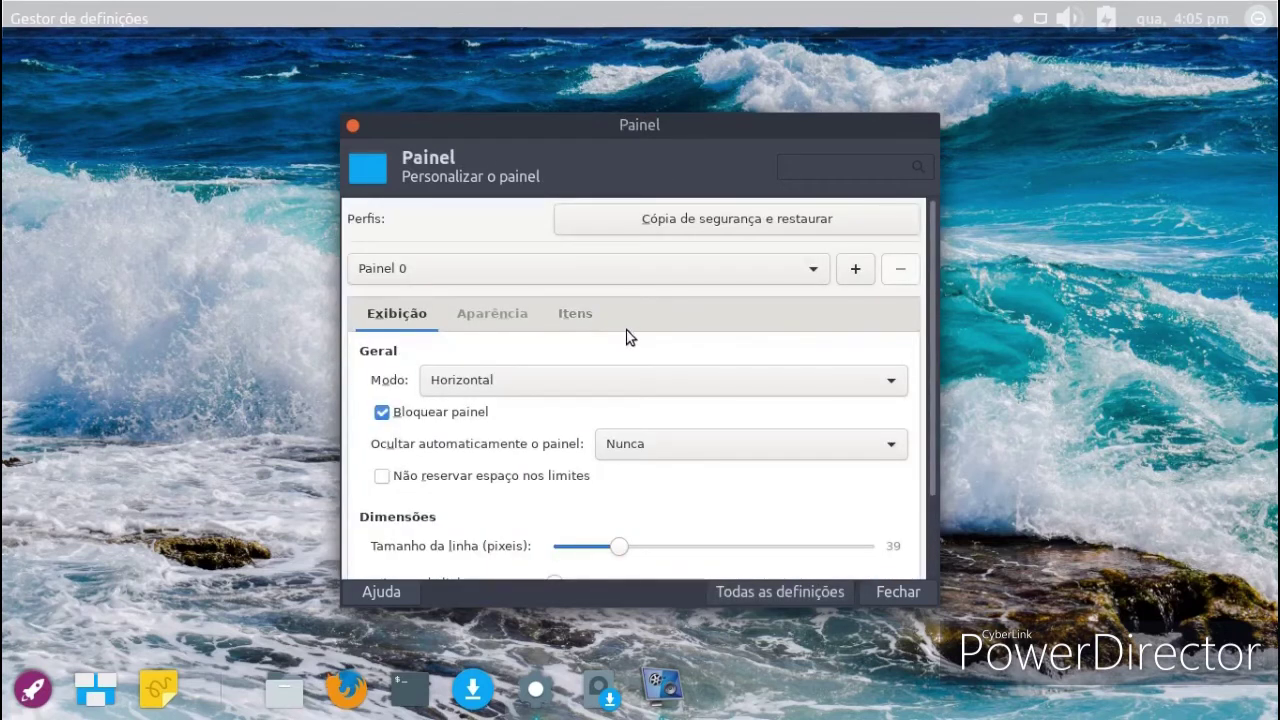
click(385, 416)
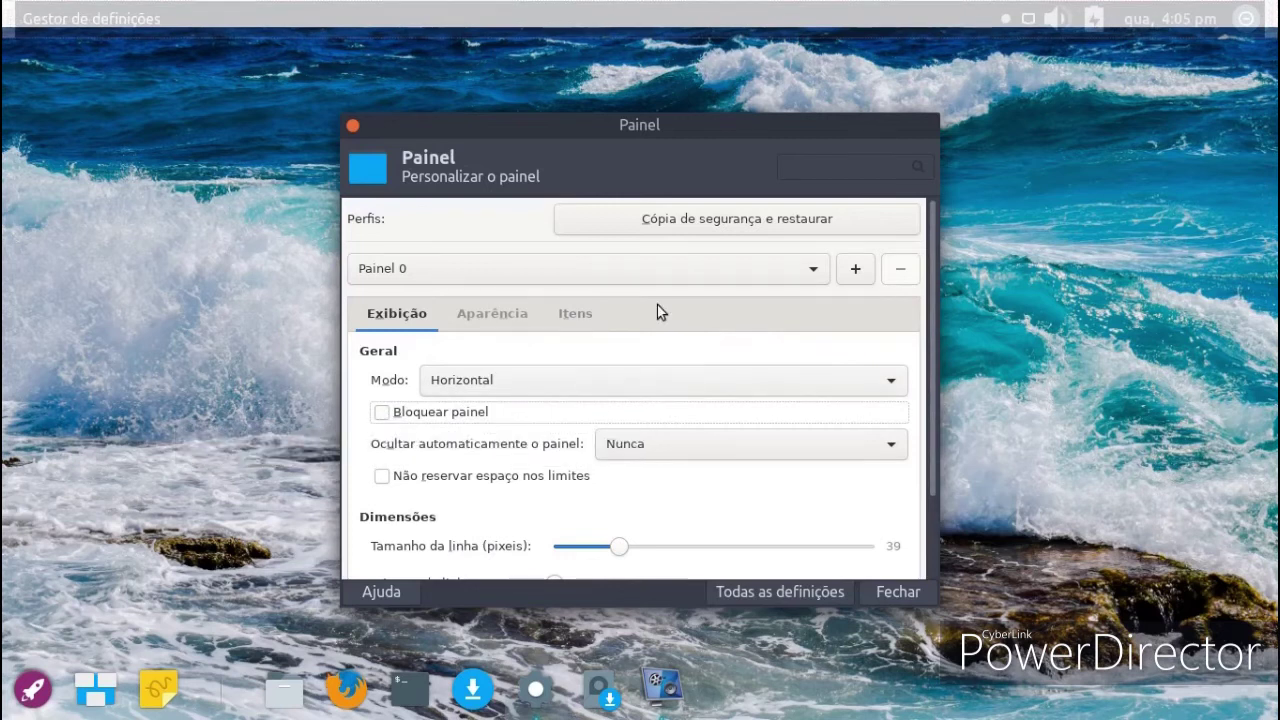
Step: Turn off automatic icon sizing for Painel 0 and set both its Entrada and Saída opacity to 100
click(490, 313)
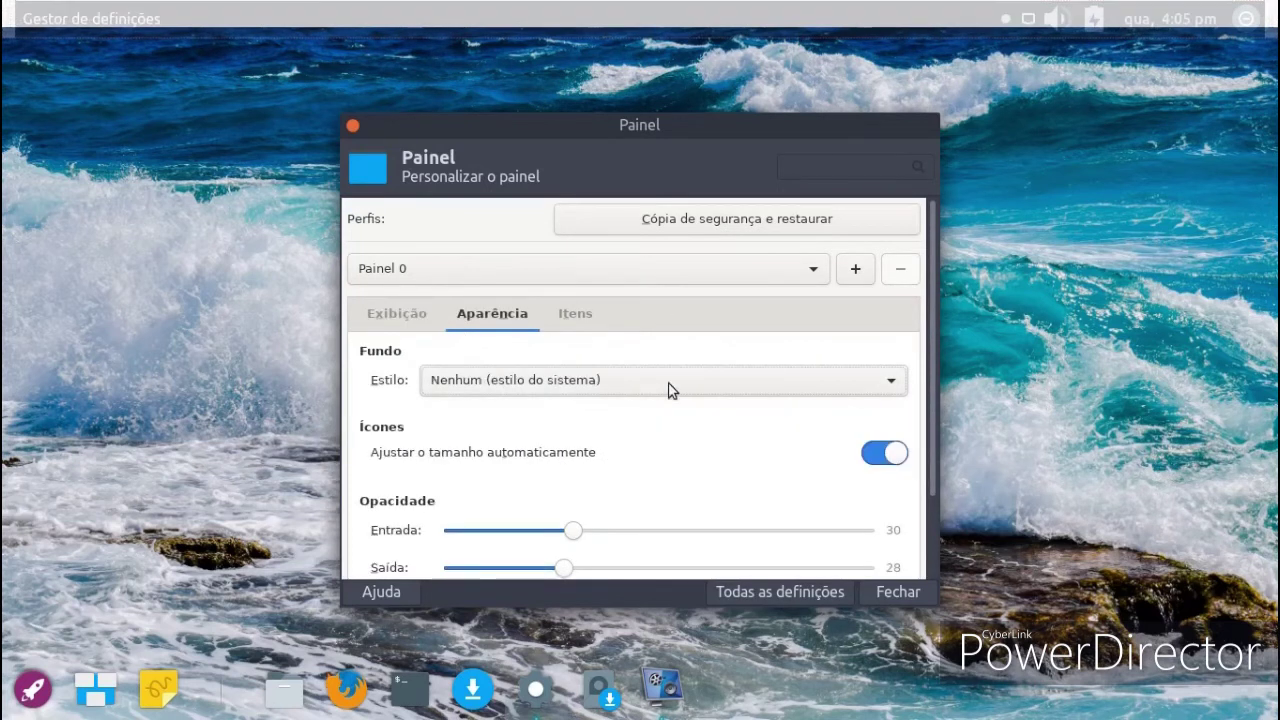
click(884, 453)
scroll(606, 534, down, 2)
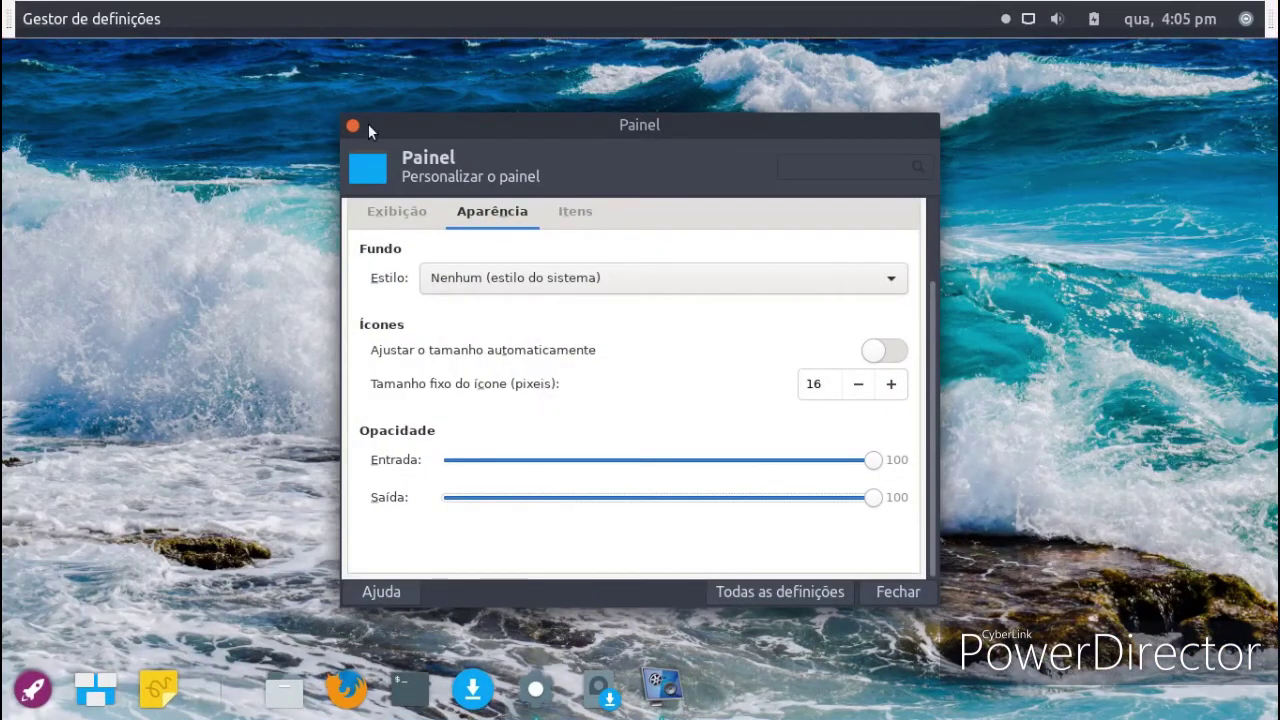
Step: Look through the plugins listed as items of Painel 0, from Área de notificação to Enso Datetime Plugin, and close the settings
click(569, 213)
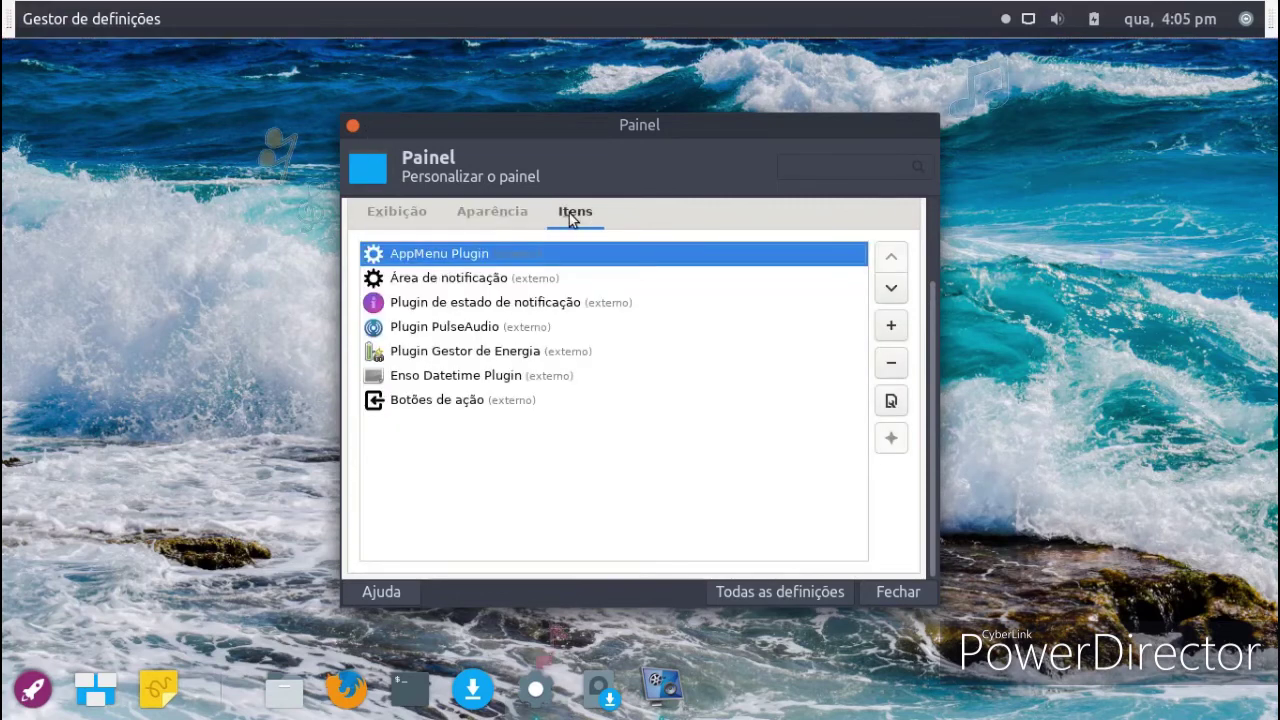
click(524, 280)
click(527, 302)
click(560, 327)
click(700, 375)
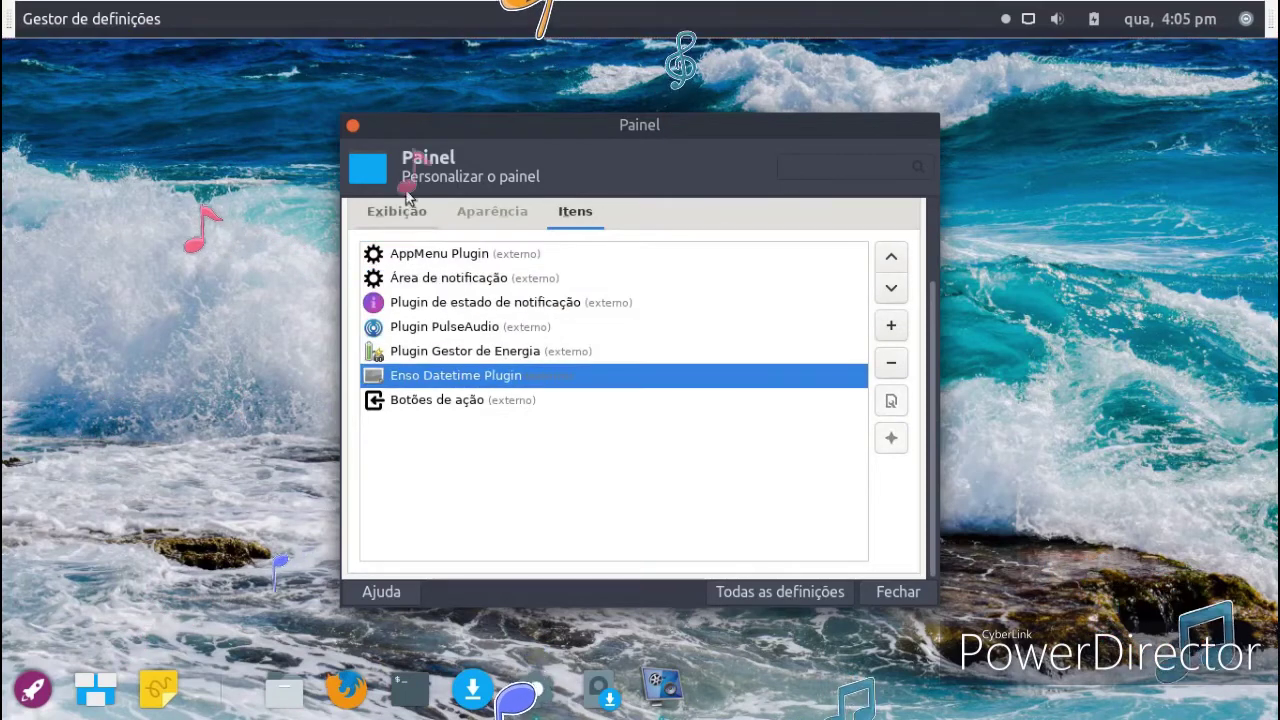
click(353, 126)
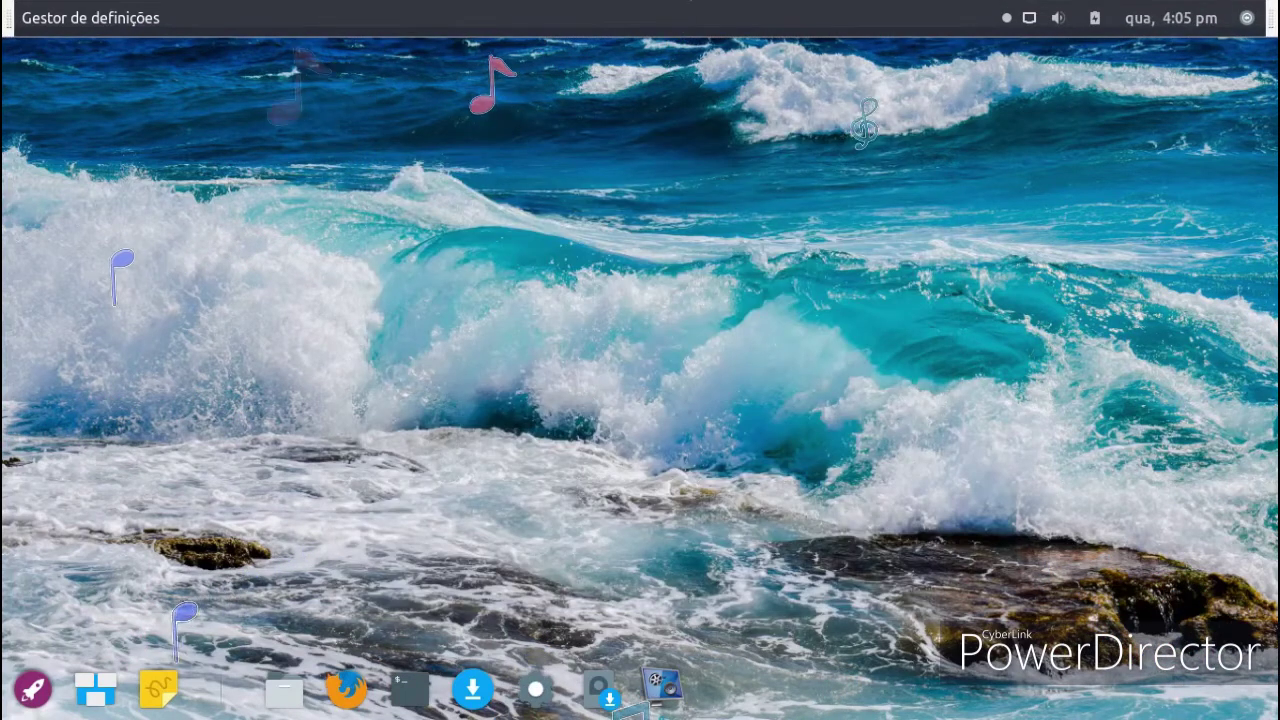
Step: View the top panel's calendar, power management and screen recorder indicator menus, and close them
click(1171, 18)
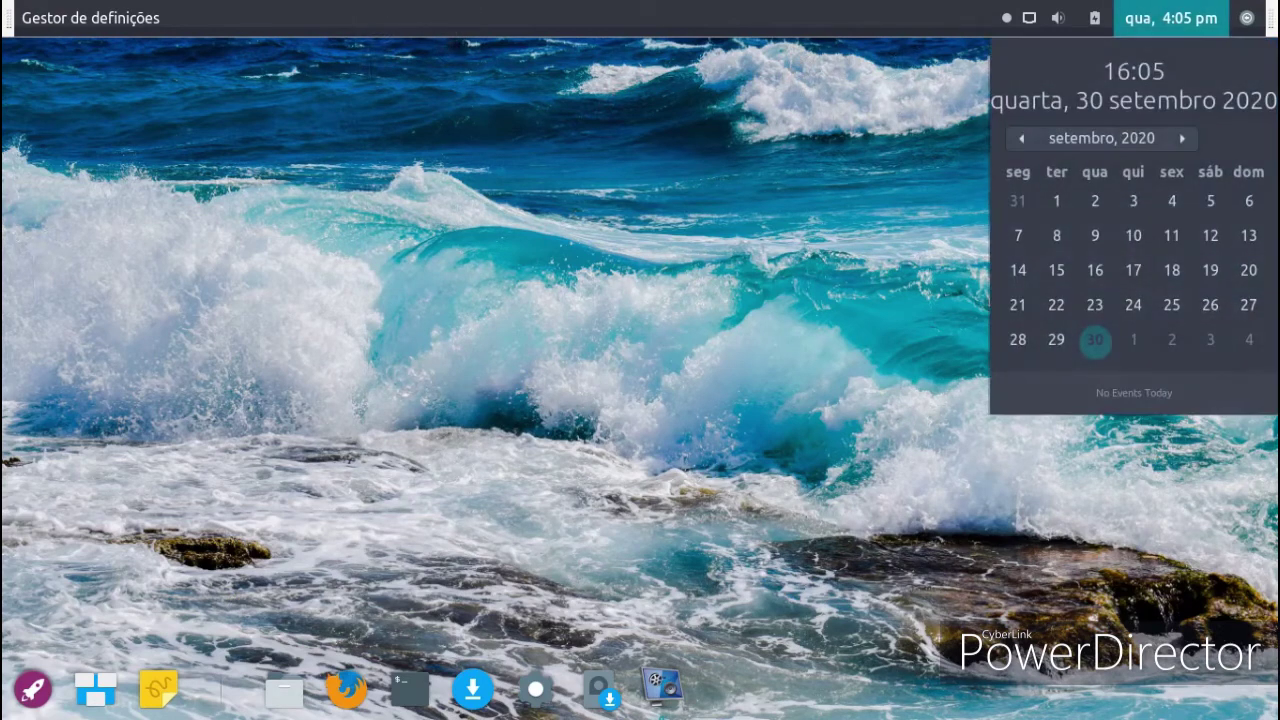
key(Left)
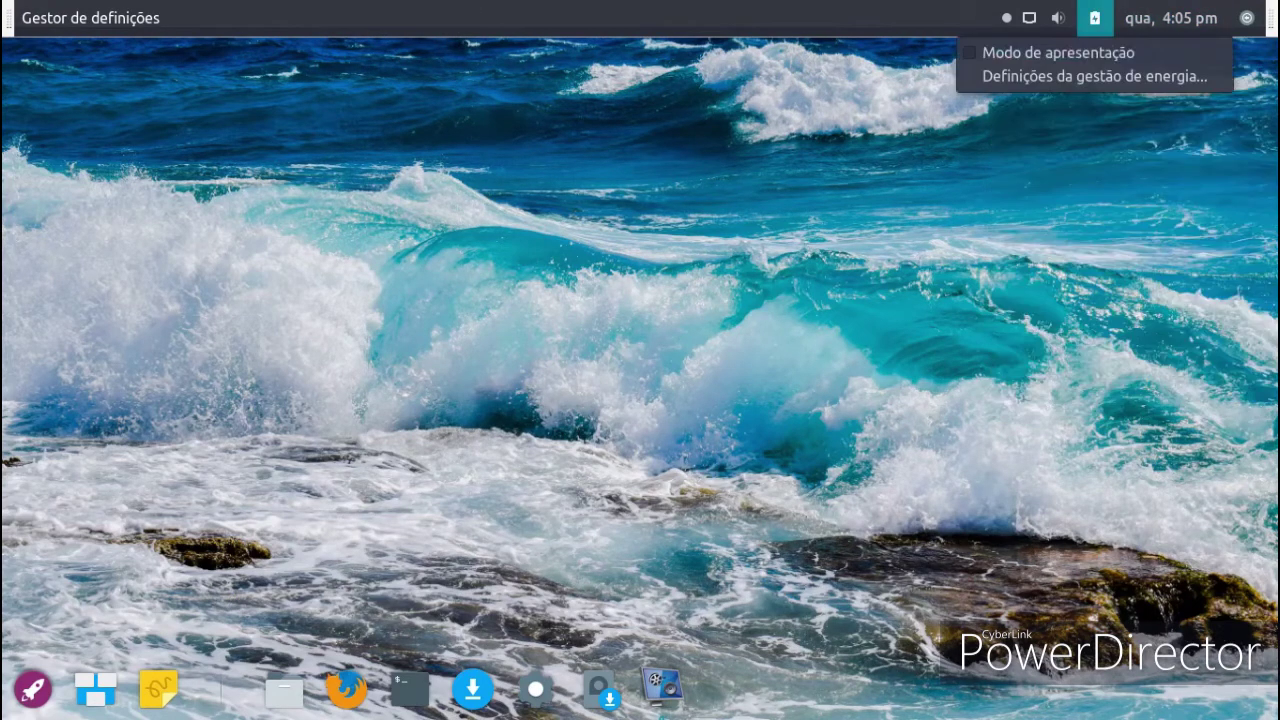
key(Left)
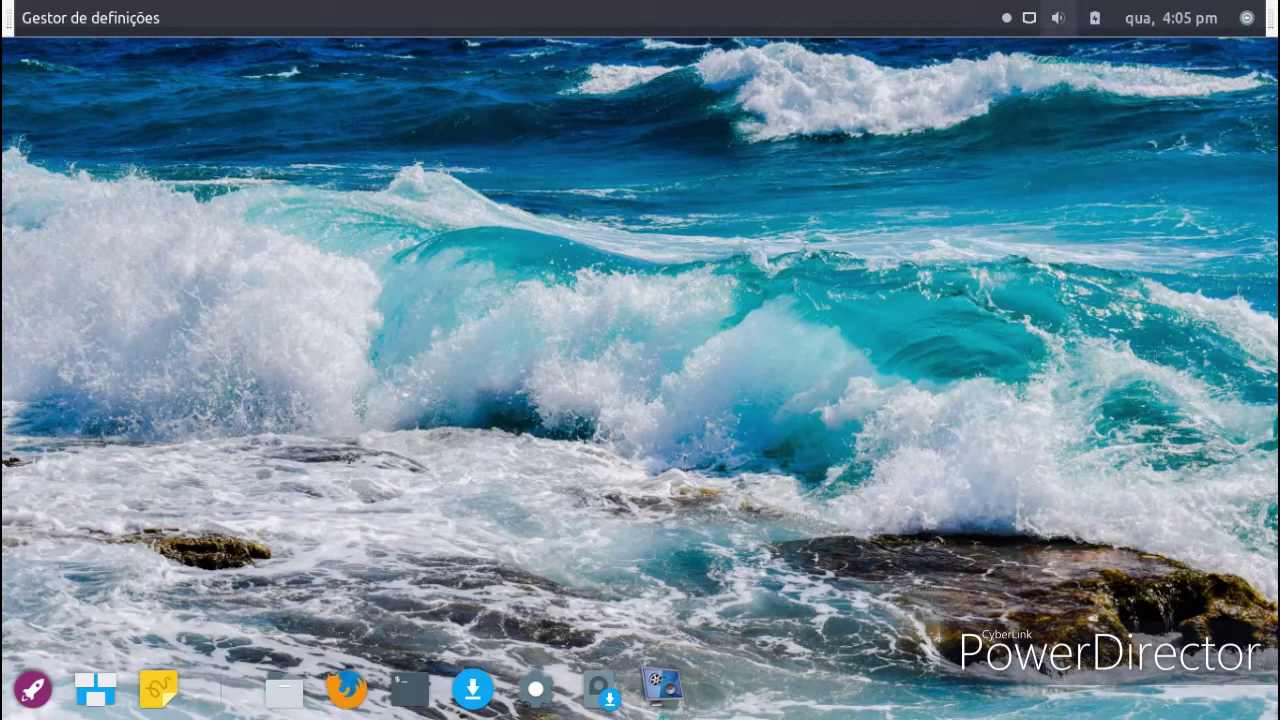
key(Left)
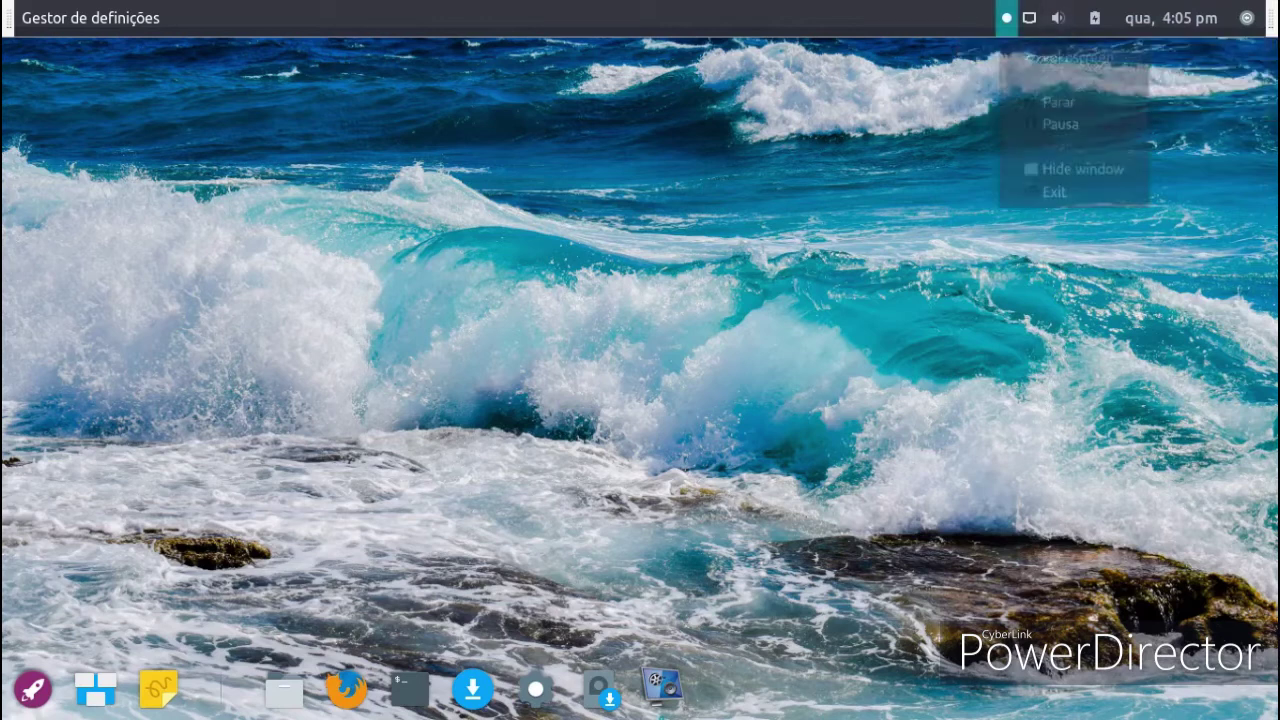
key(Escape)
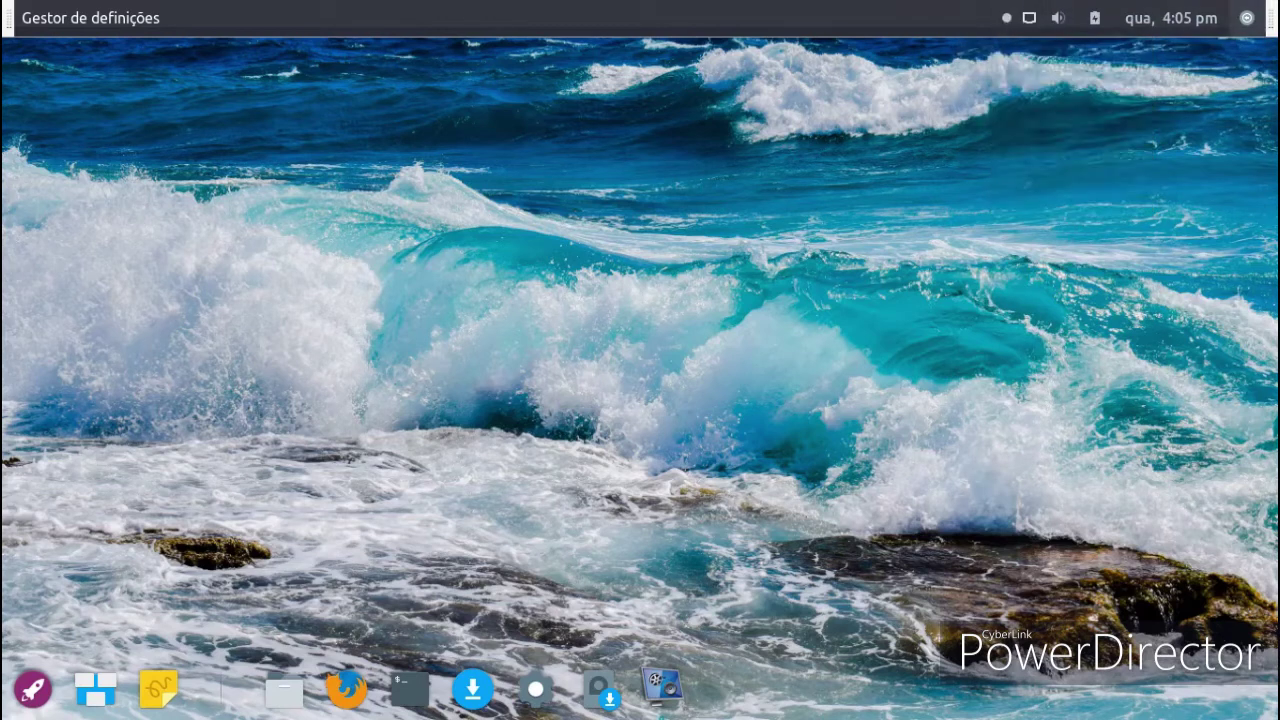
Step: Open a new settings window from the Gestor de definições application options, look through its categories, and close it
key(super+F10)
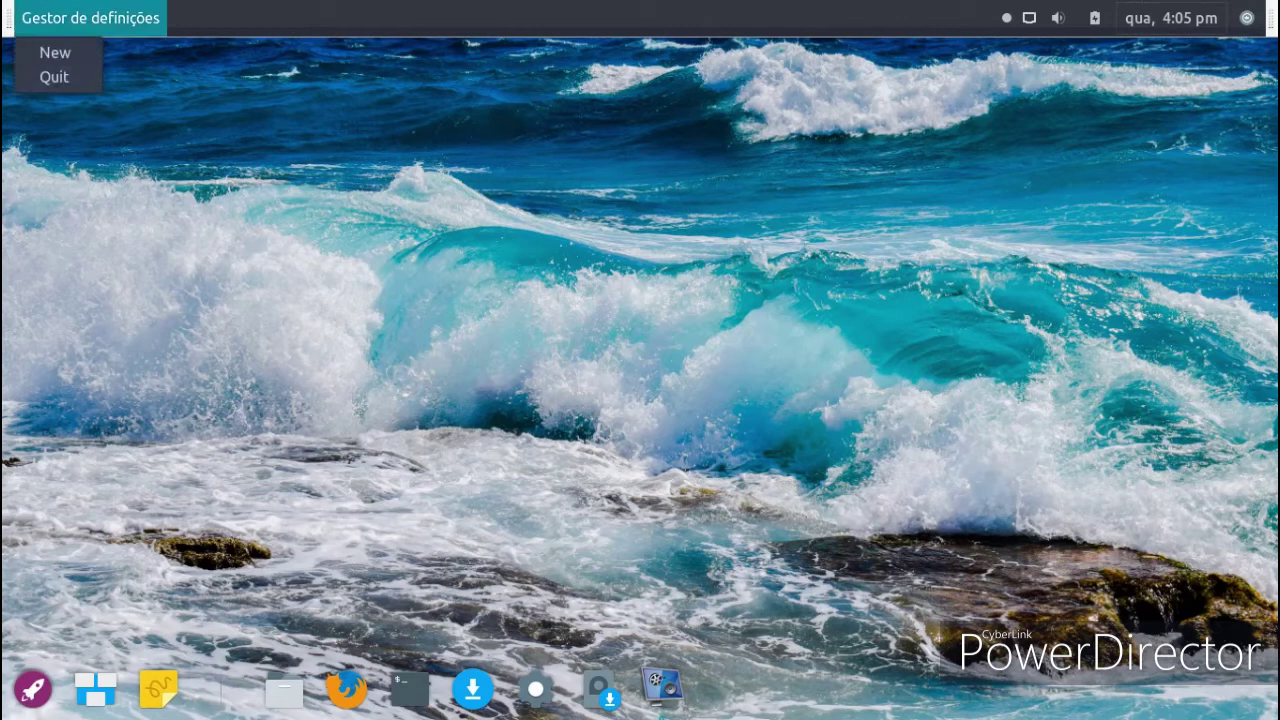
click(84, 54)
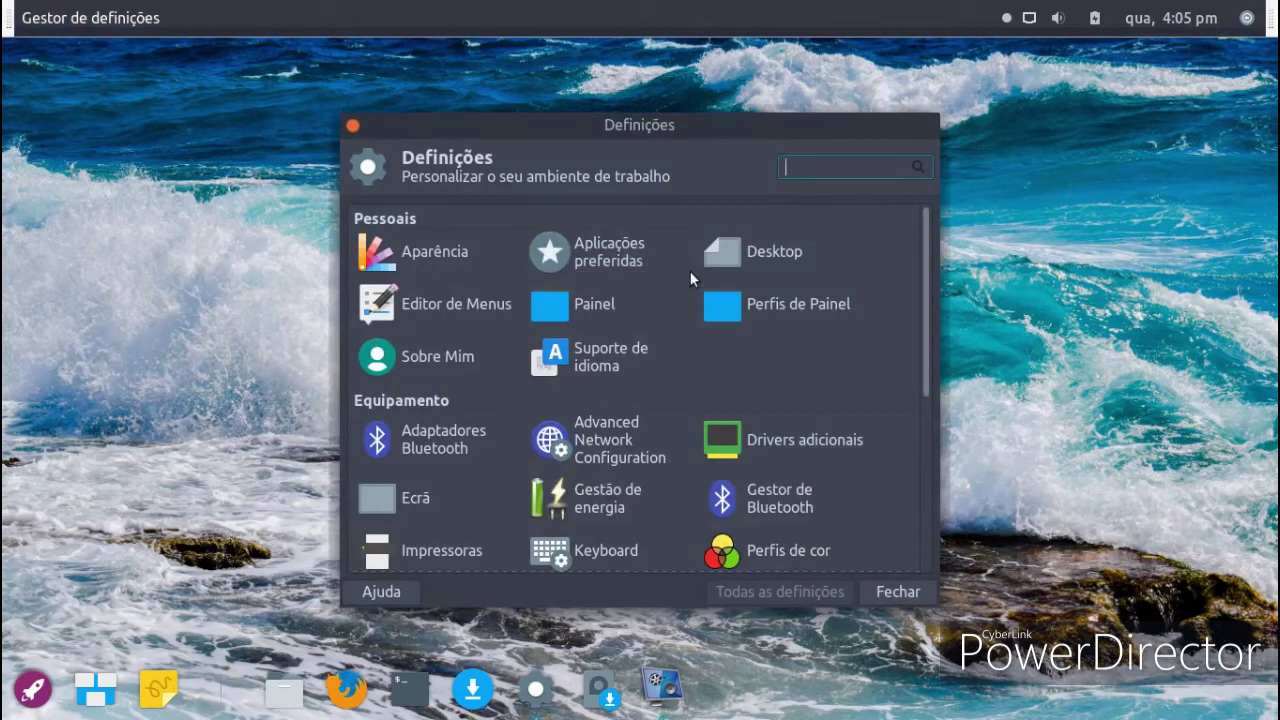
scroll(789, 408, down, 3)
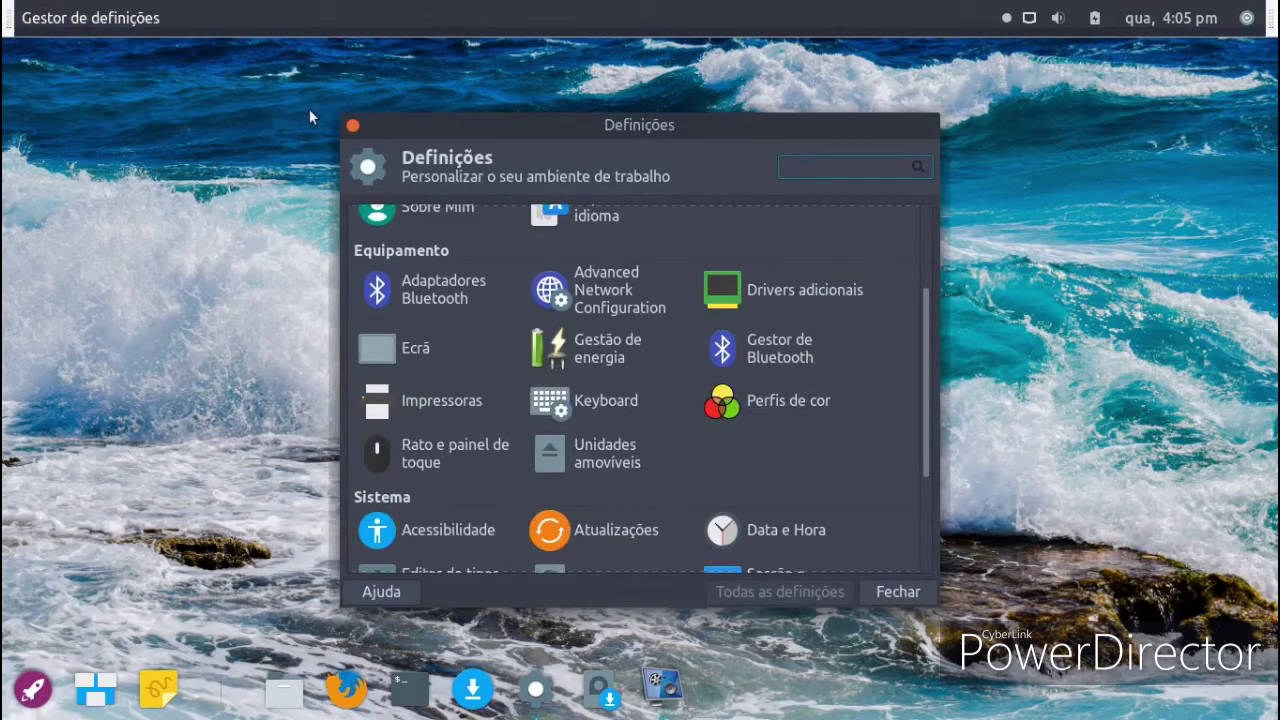
click(353, 126)
Step: Change the desktop background to the beach photo with dune grass and close Desktop Settings
right_click(352, 147)
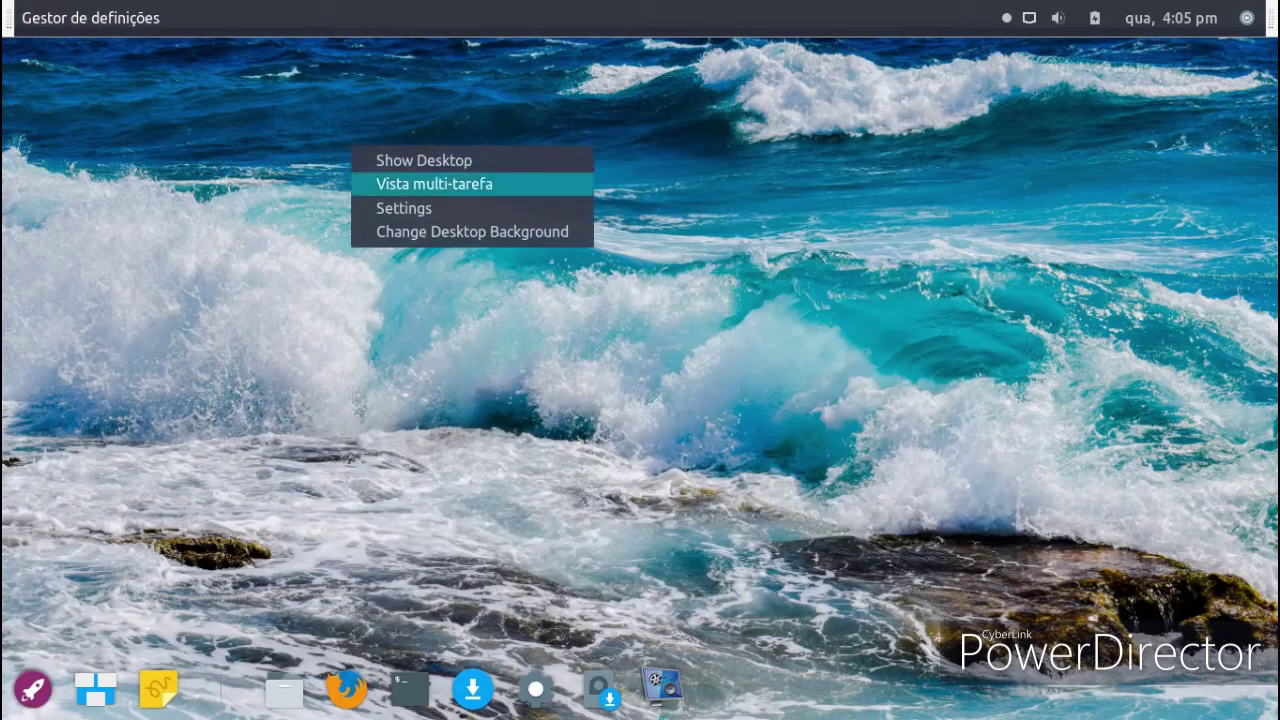
click(385, 232)
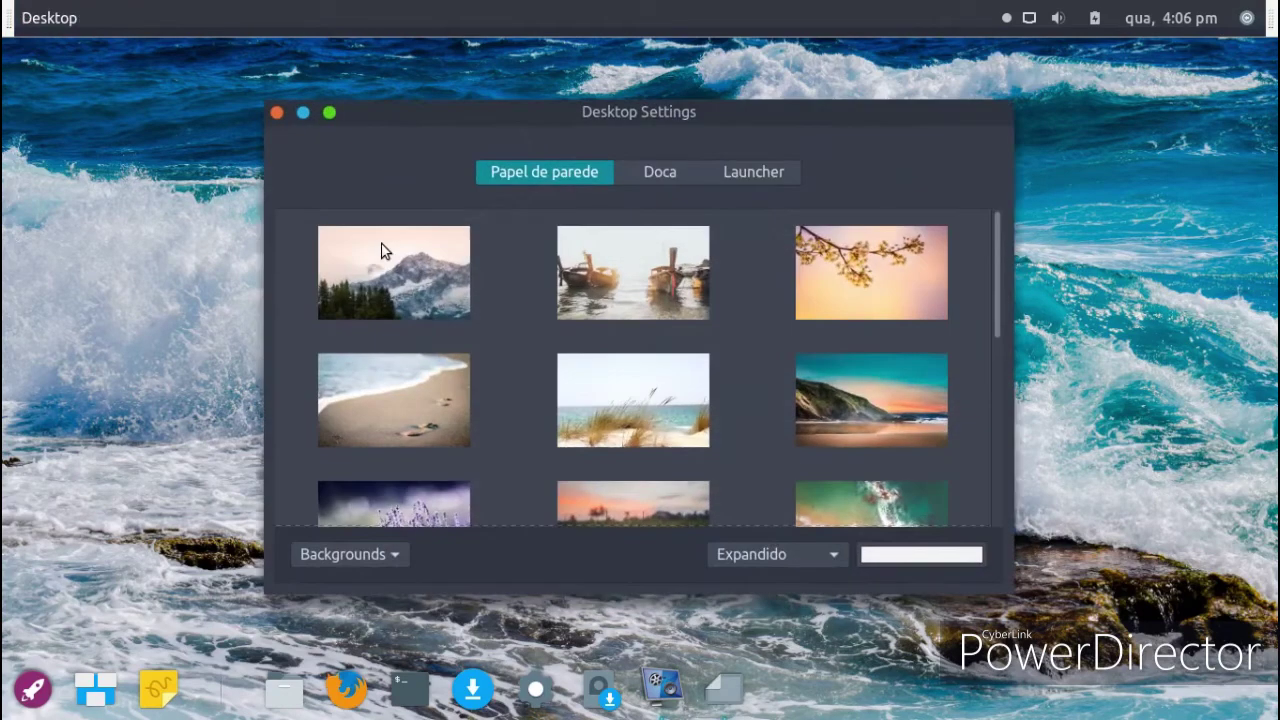
click(645, 420)
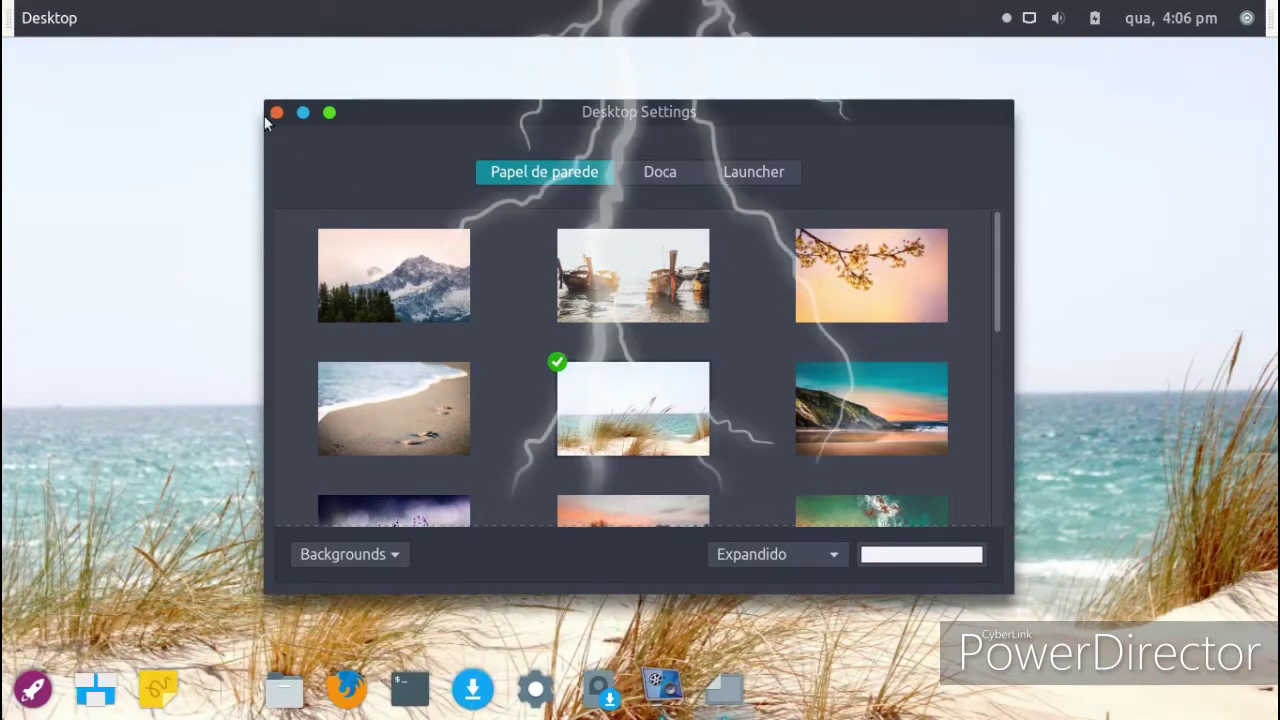
click(277, 113)
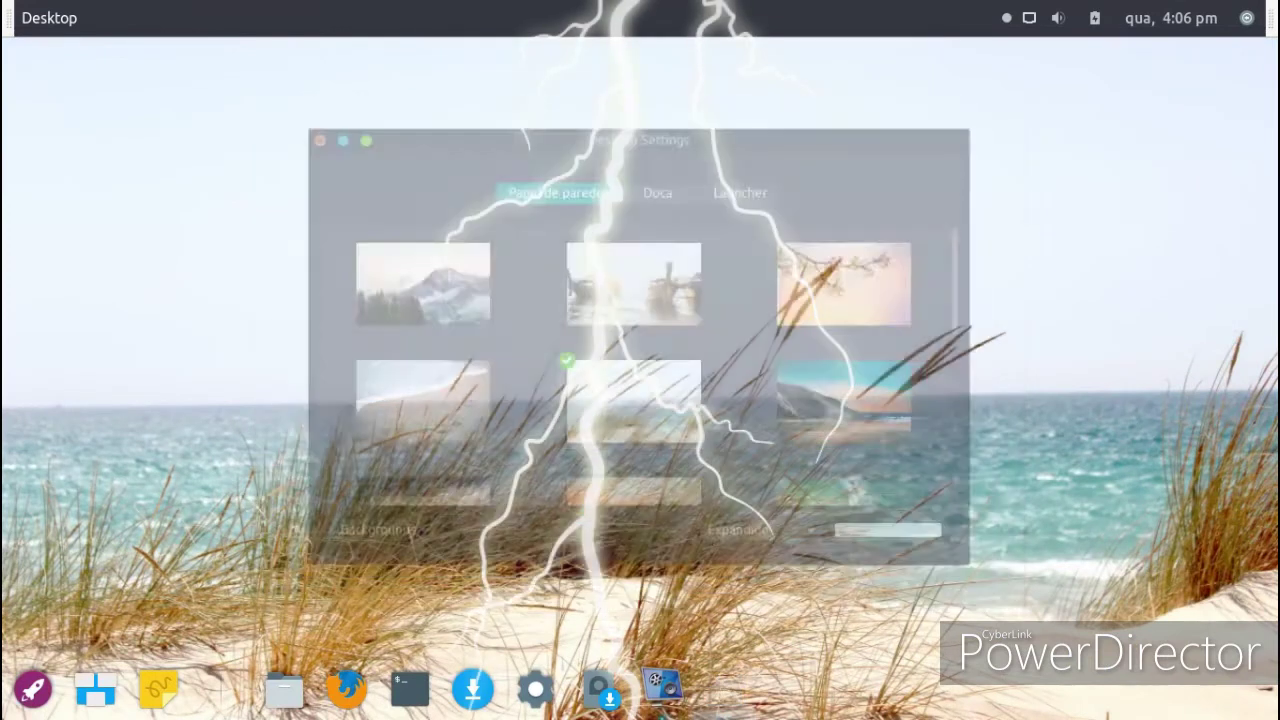
Step: Open Desktop from the settings manager, view the Doca options, and close both settings windows
right_click(460, 182)
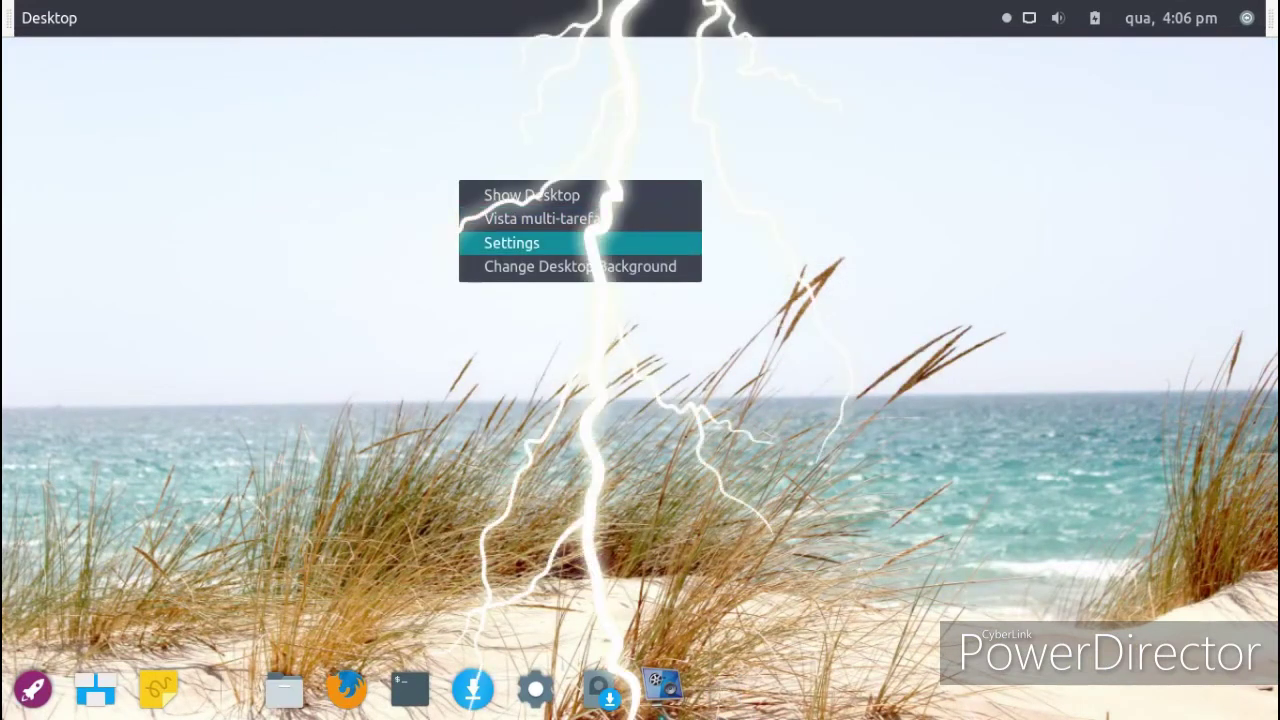
click(505, 252)
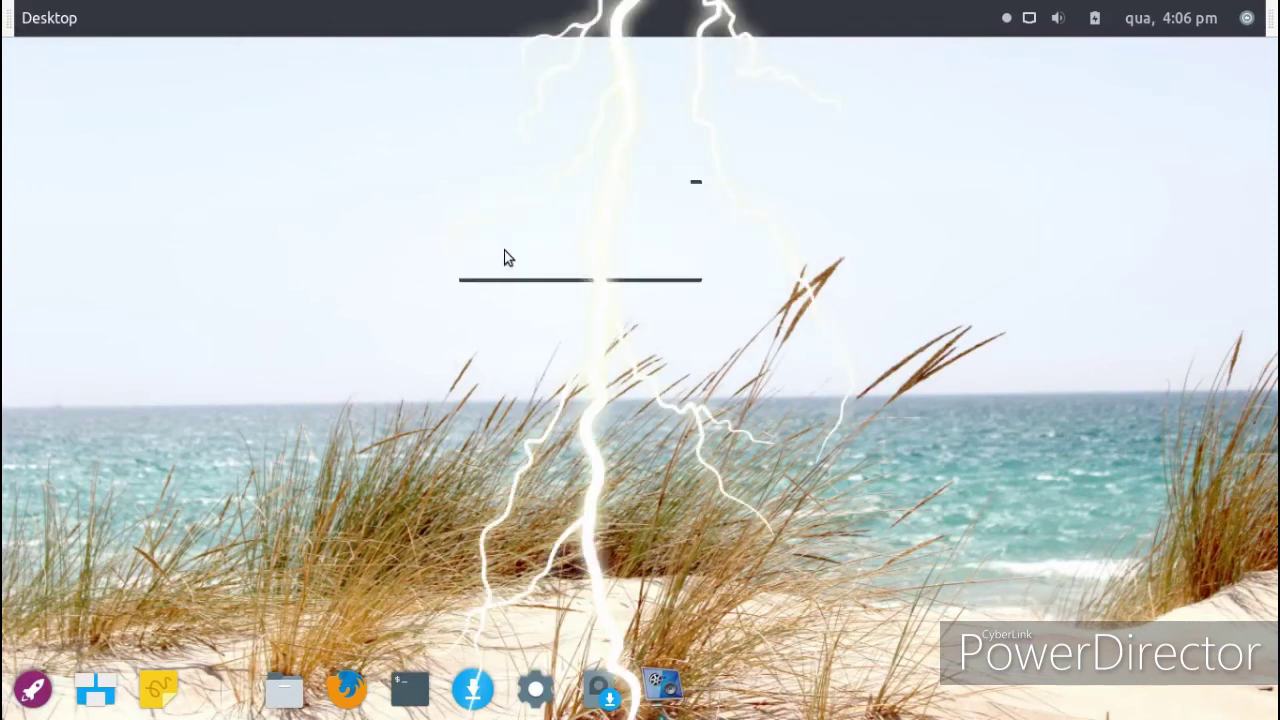
click(780, 268)
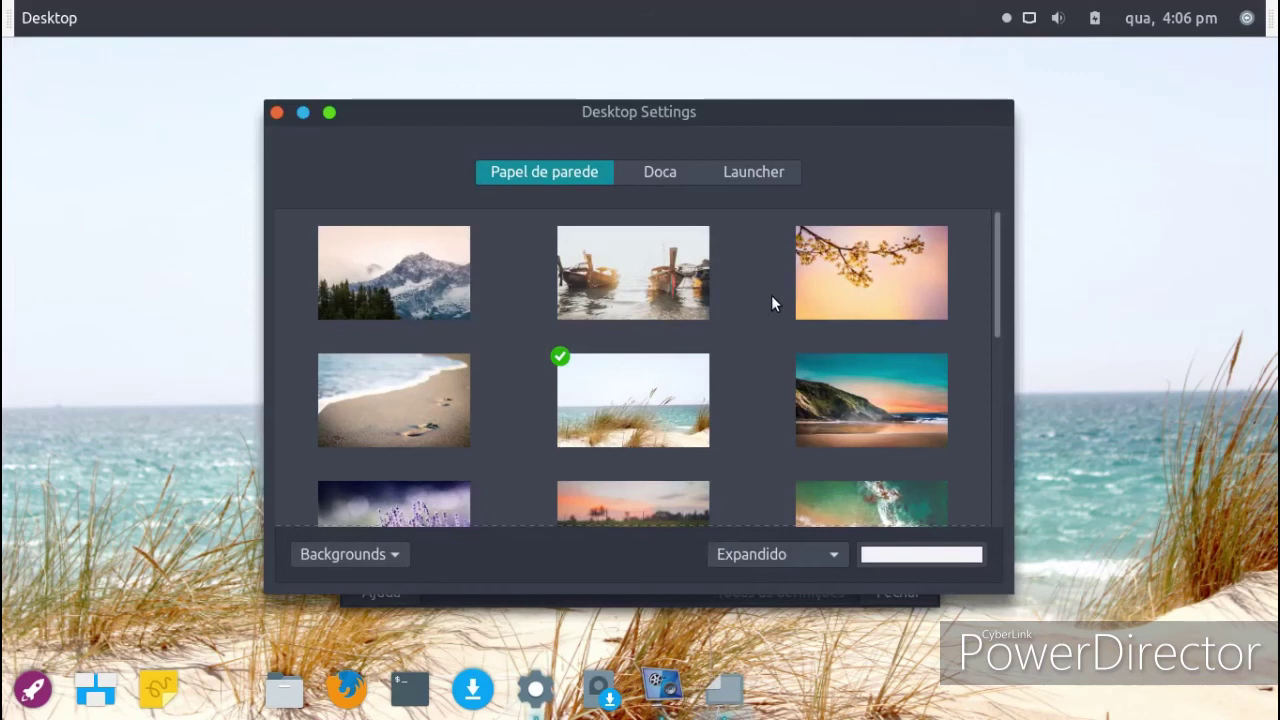
click(648, 188)
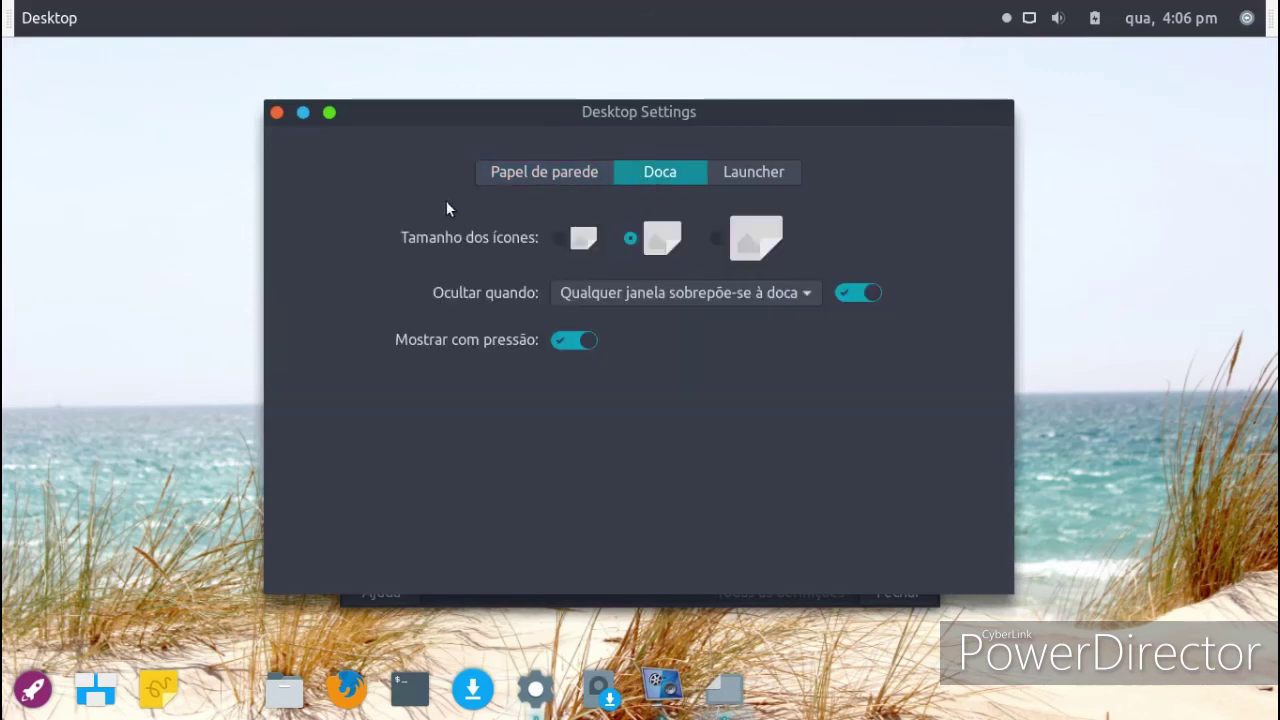
click(277, 114)
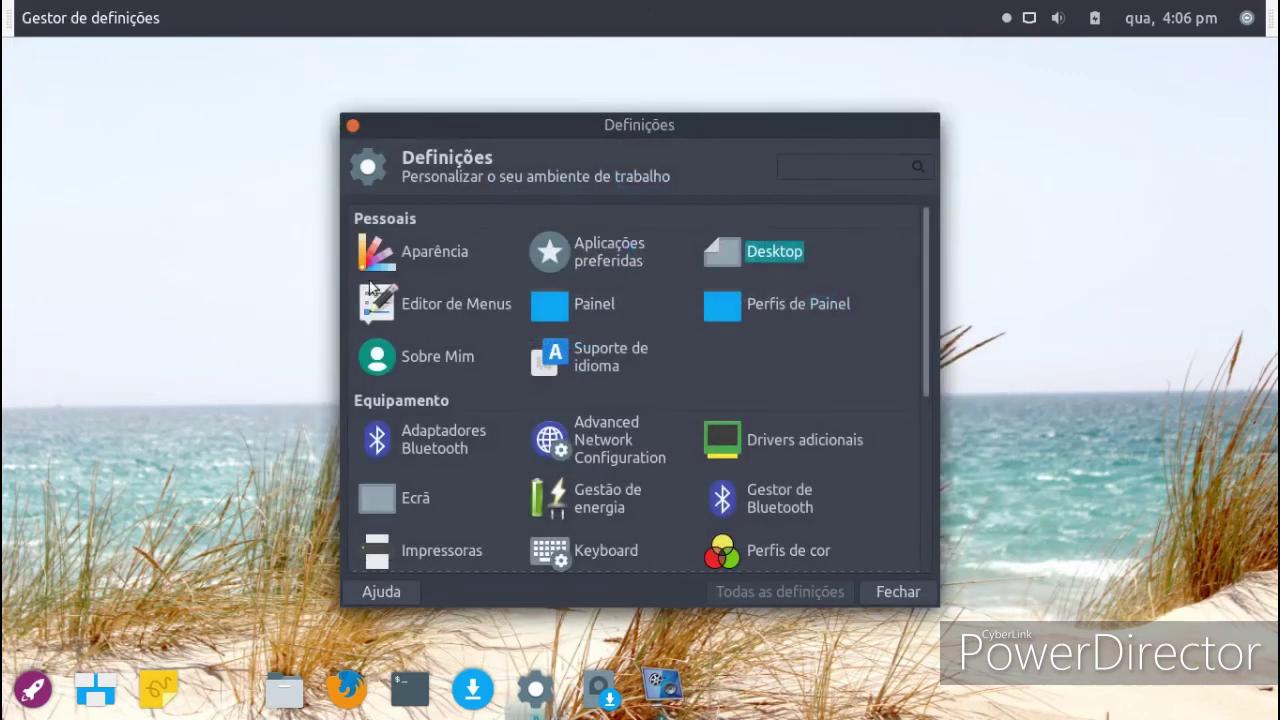
click(351, 126)
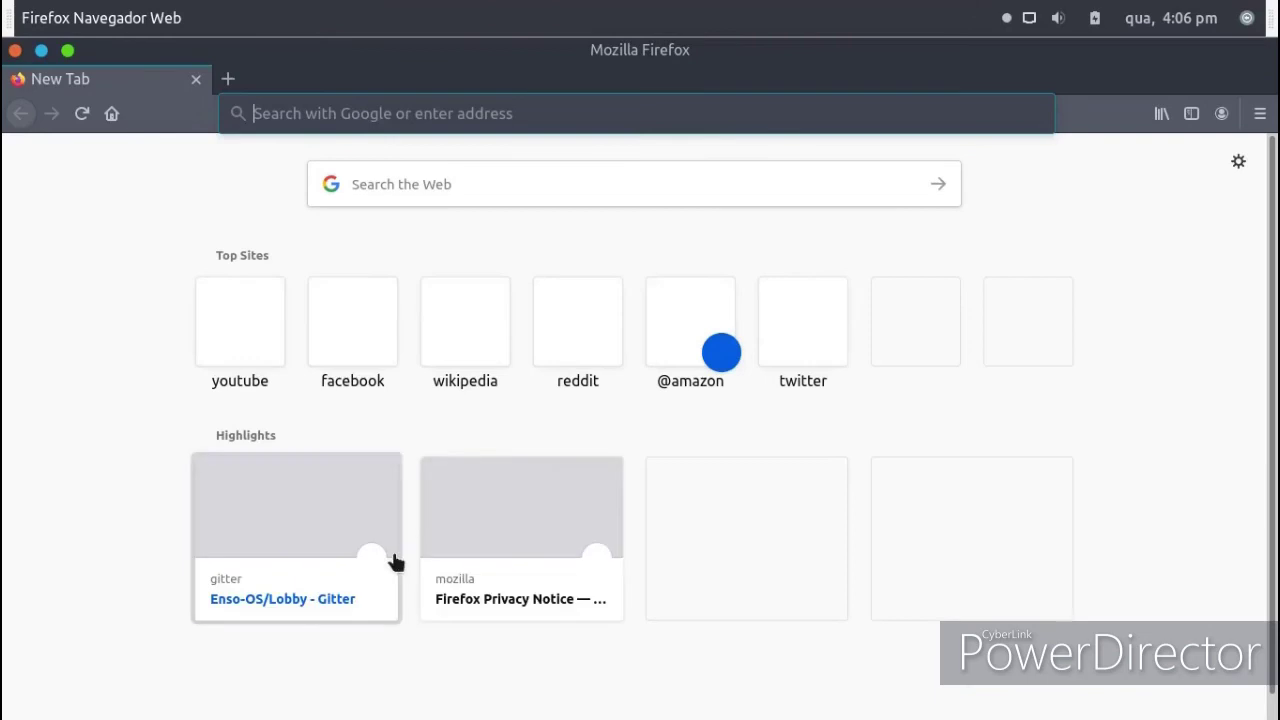
Step: Open YouTube from Firefox's top sites, decline signing in, and agree to Google's cookie notice
click(242, 365)
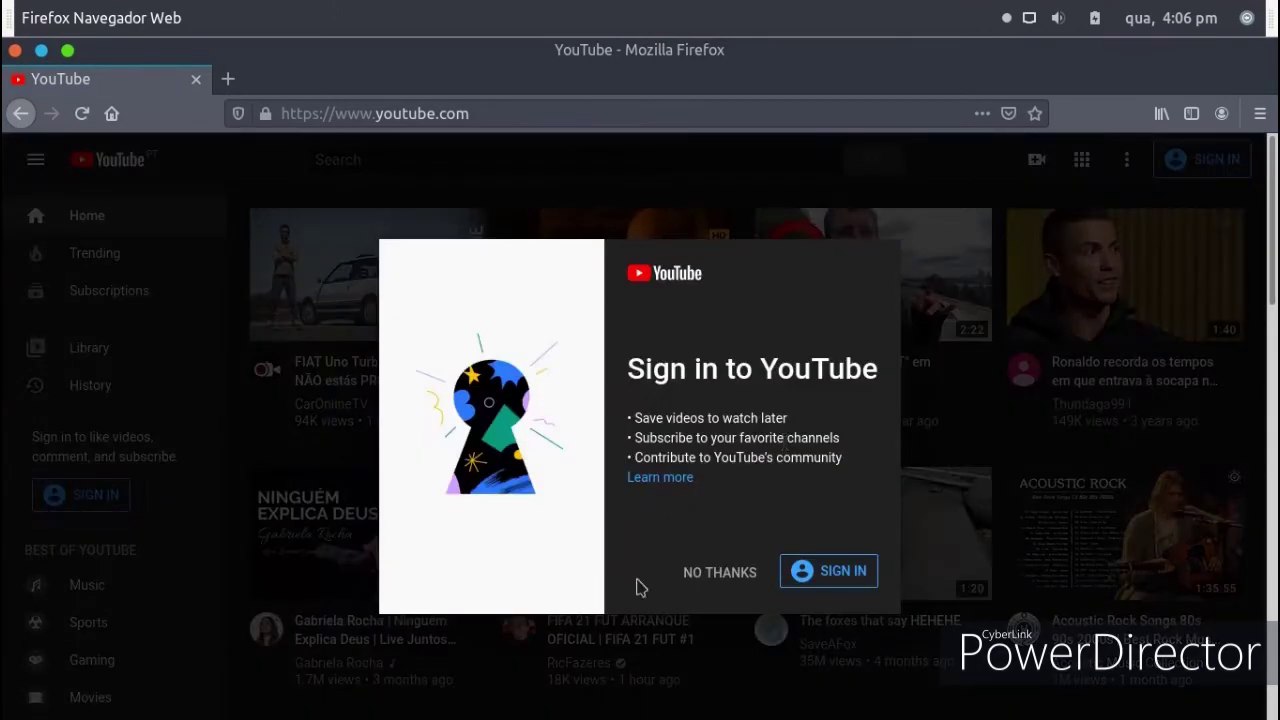
click(690, 573)
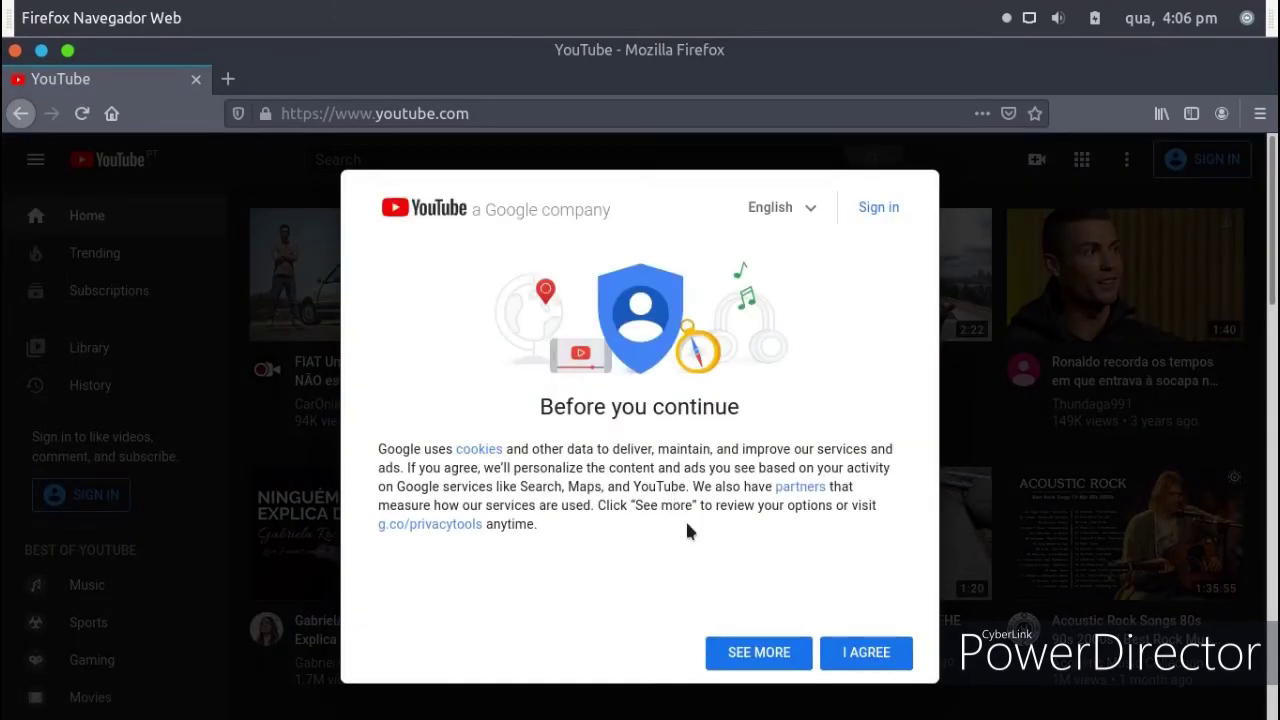
click(835, 655)
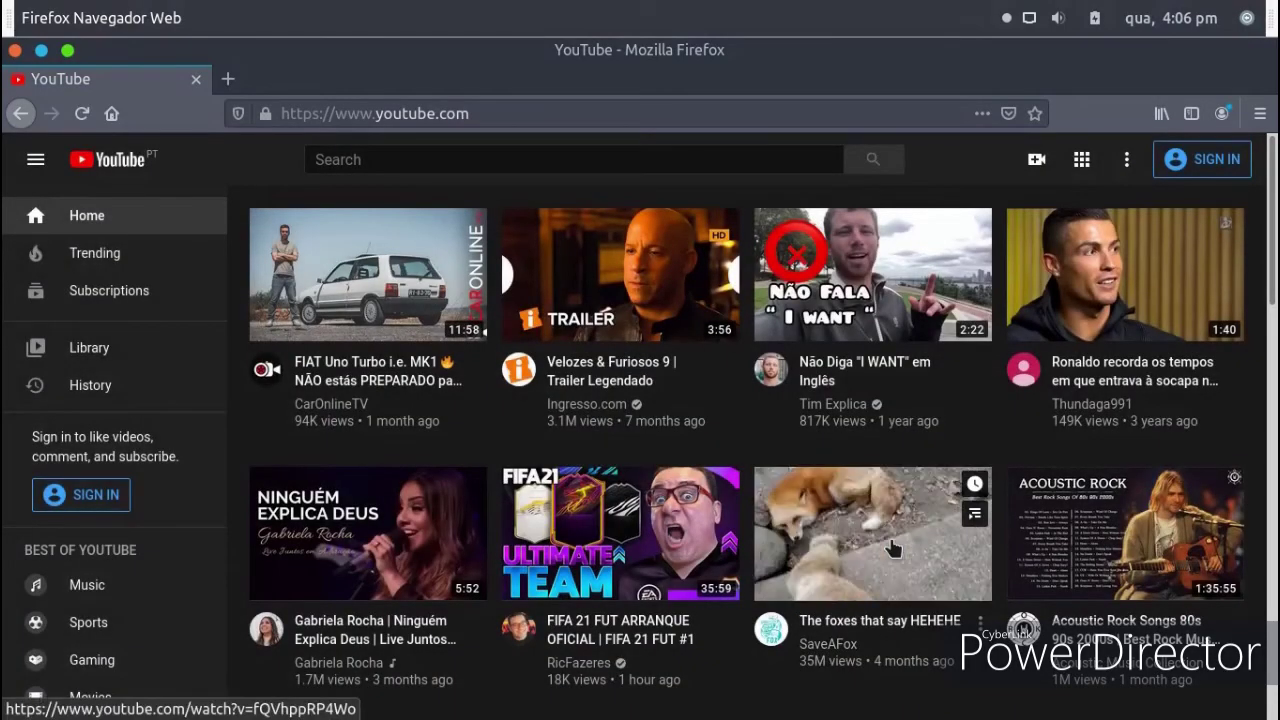
Step: Look through the recommended and trending videos on the YouTube home page and close Firefox
scroll(880, 530, down, 3)
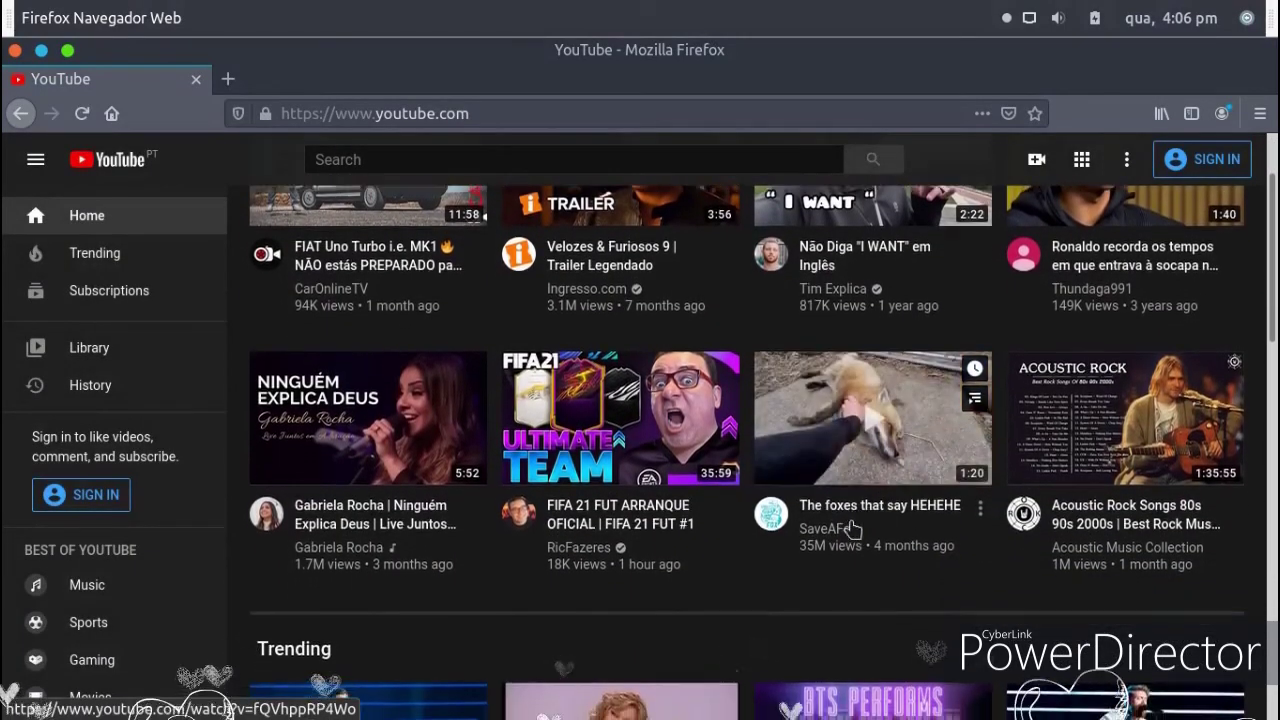
scroll(826, 538, down, 7)
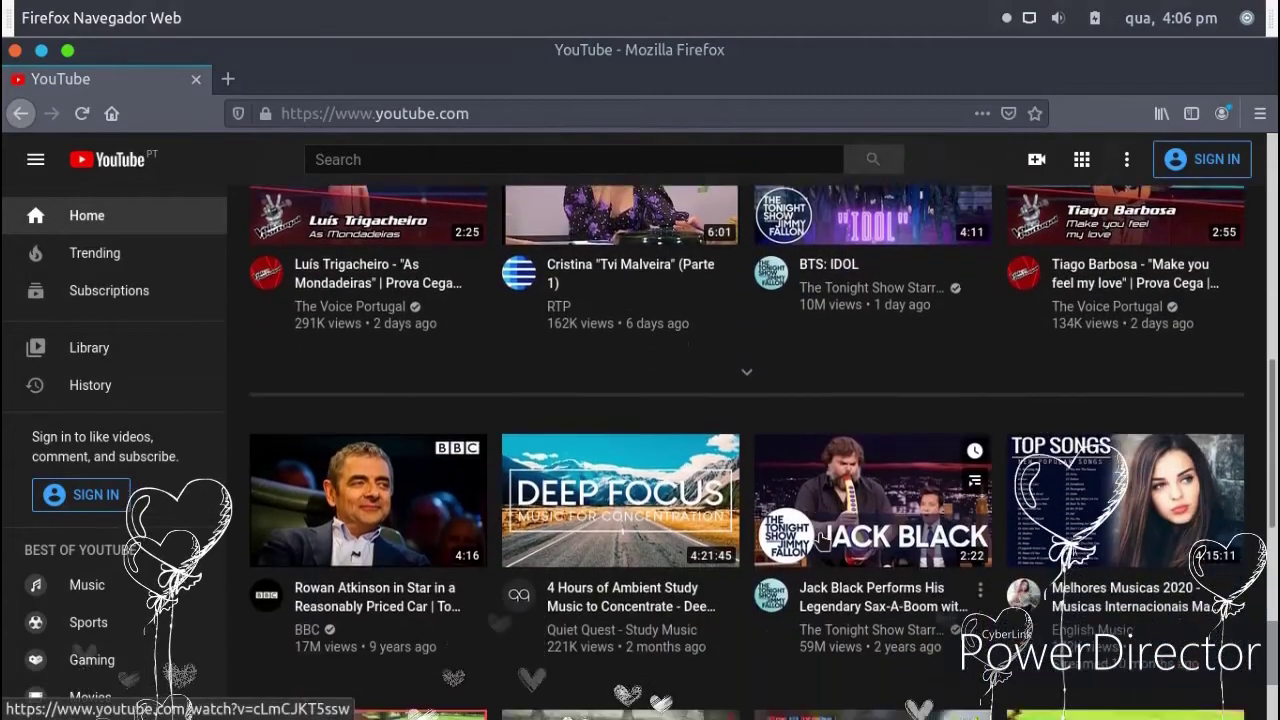
scroll(815, 540, down, 1)
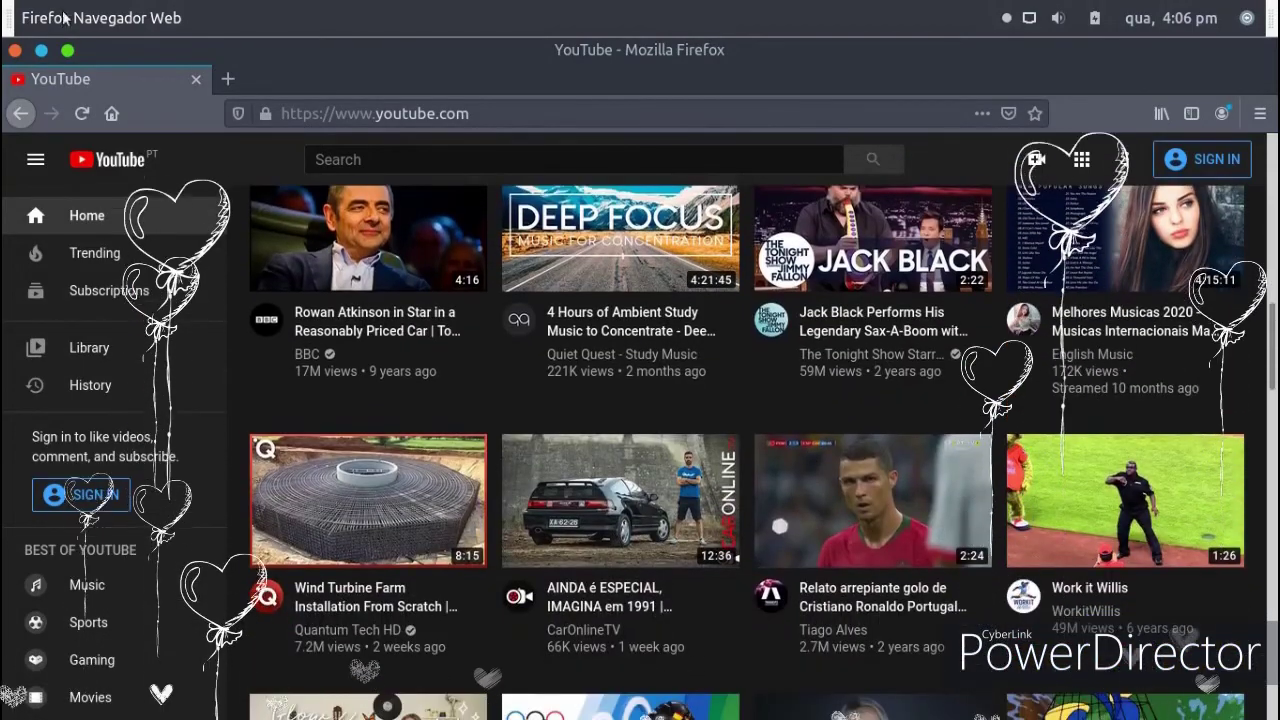
click(14, 50)
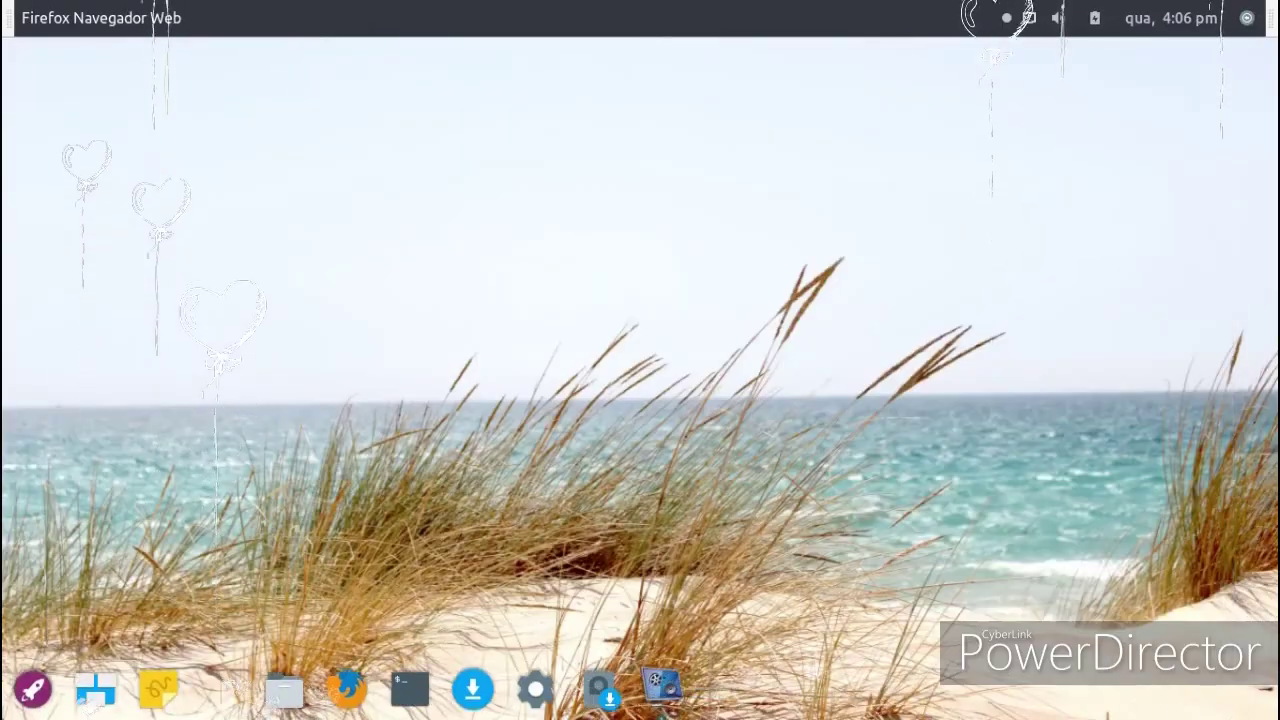